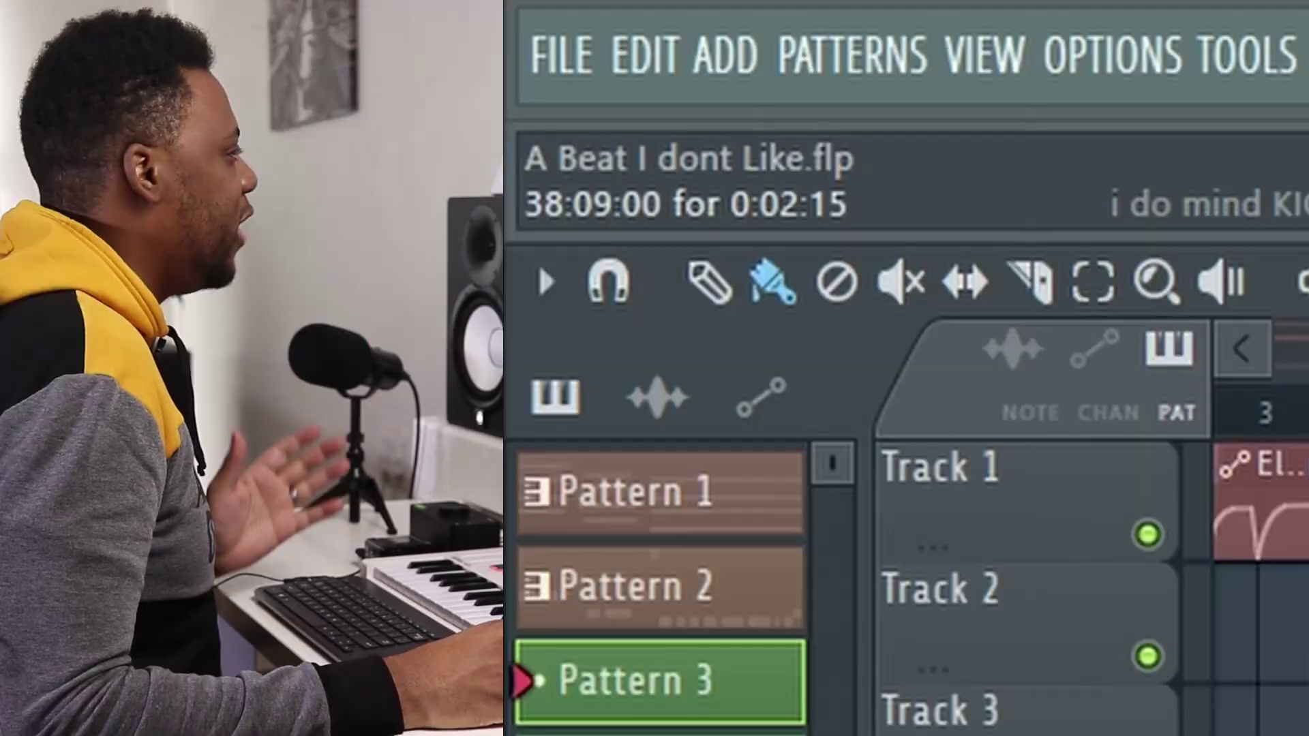
Save the project as a new version and delete the Electric Piano channel volume automation from it
left_click(579, 54)
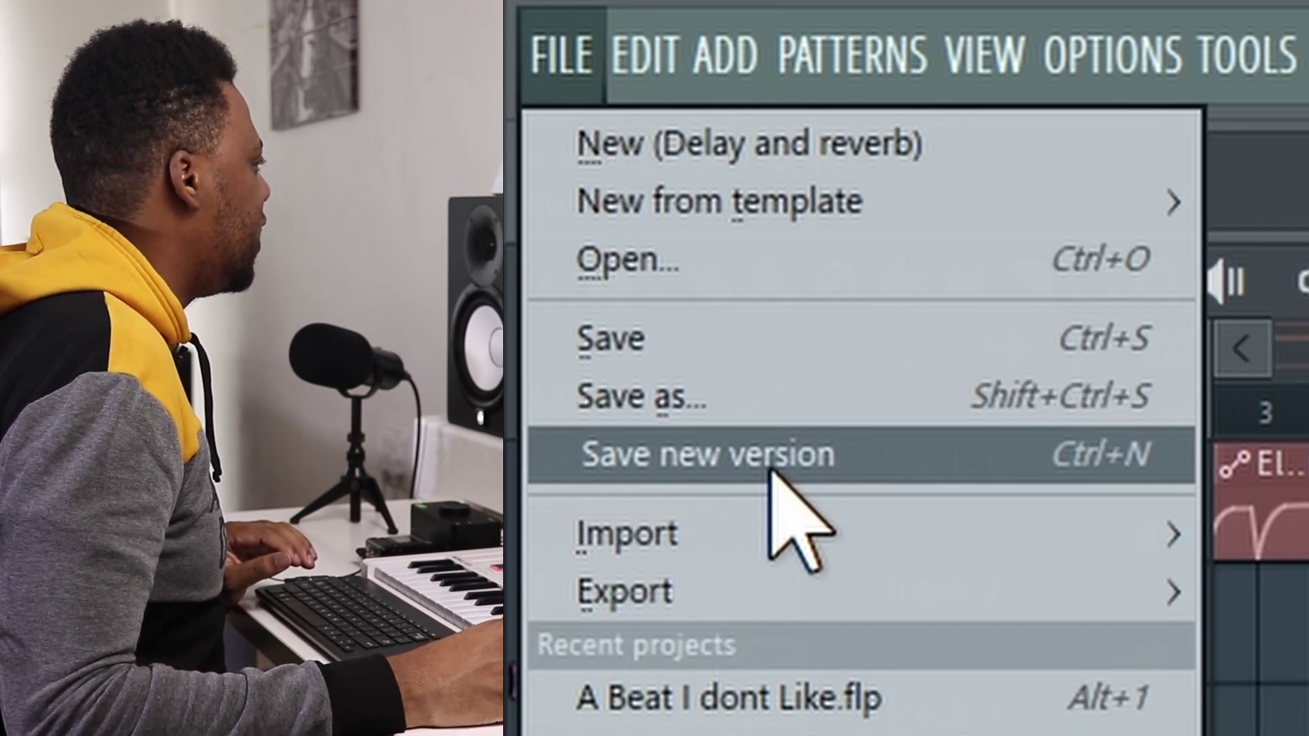
left_click(773, 469)
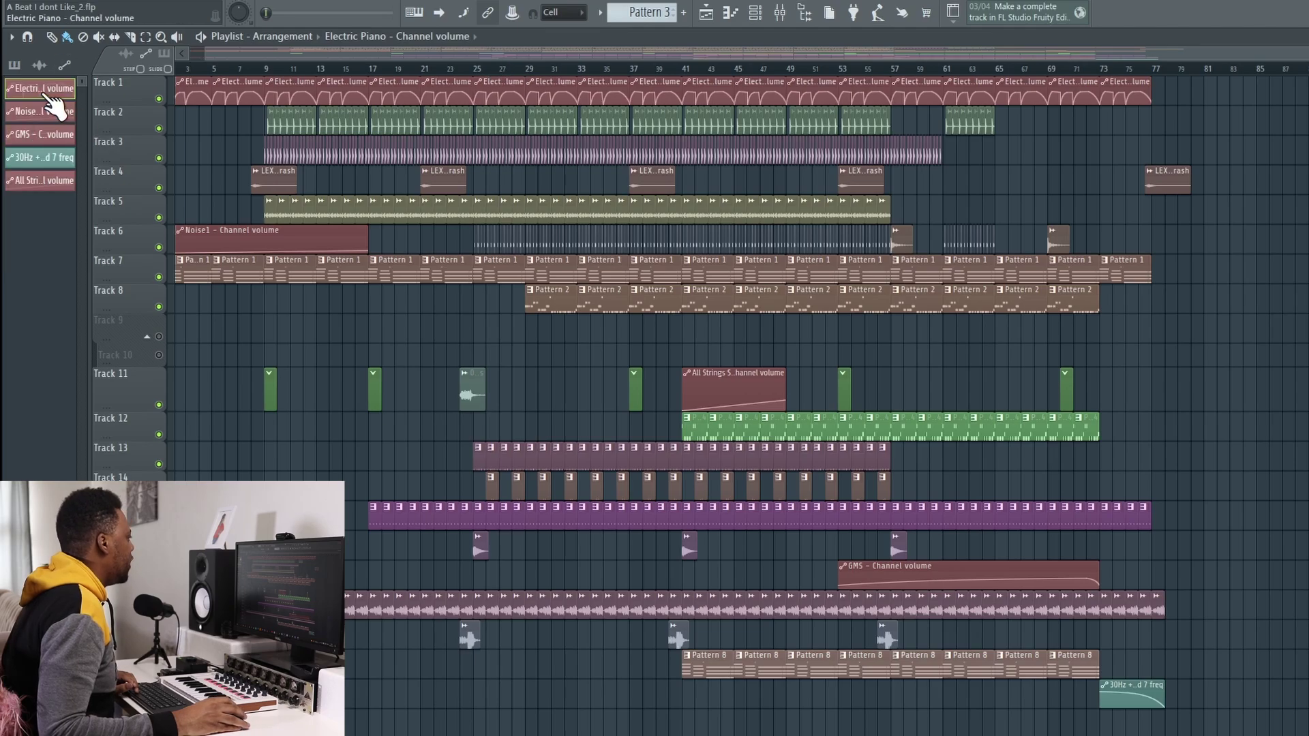
right_click(49, 92)
left_click(89, 223)
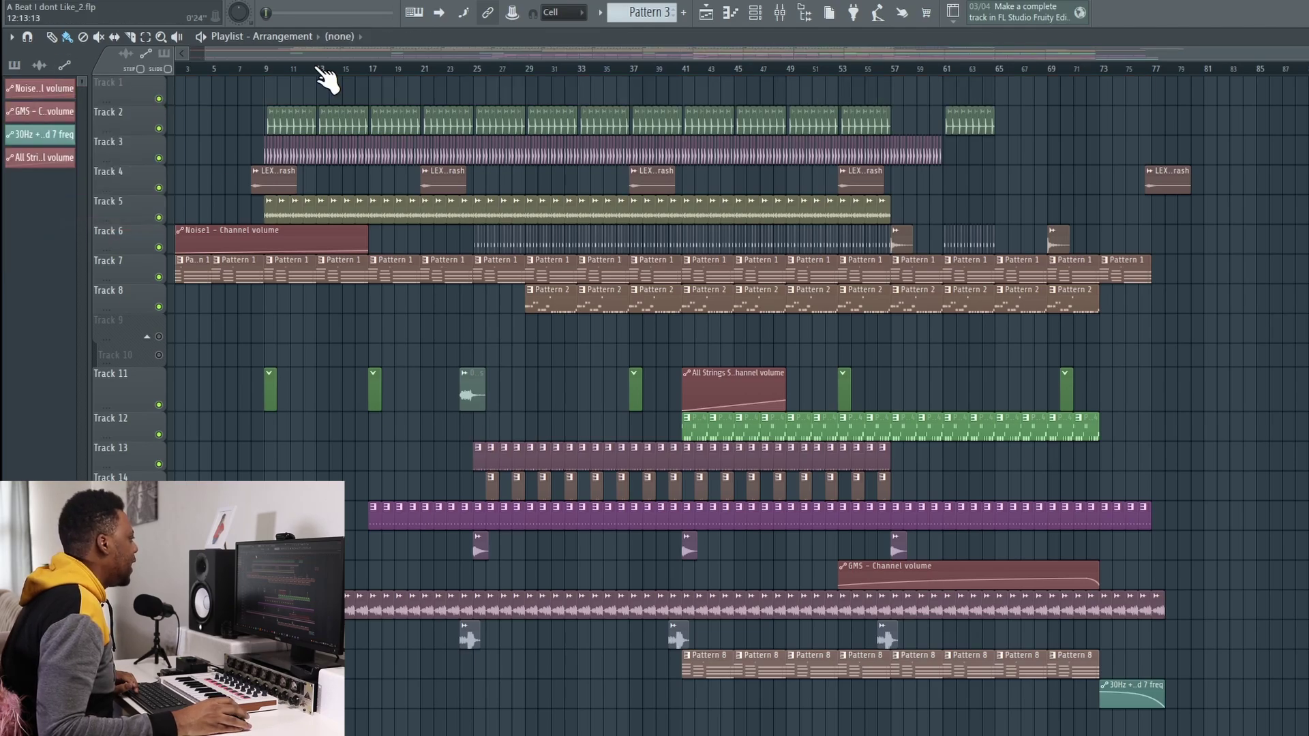
Solo Track 7 and play its Pattern 1 clips from bar 29
scroll(328, 79, "up", 3)
left_click_drag(801, 55, 886, 55)
right_click(159, 277)
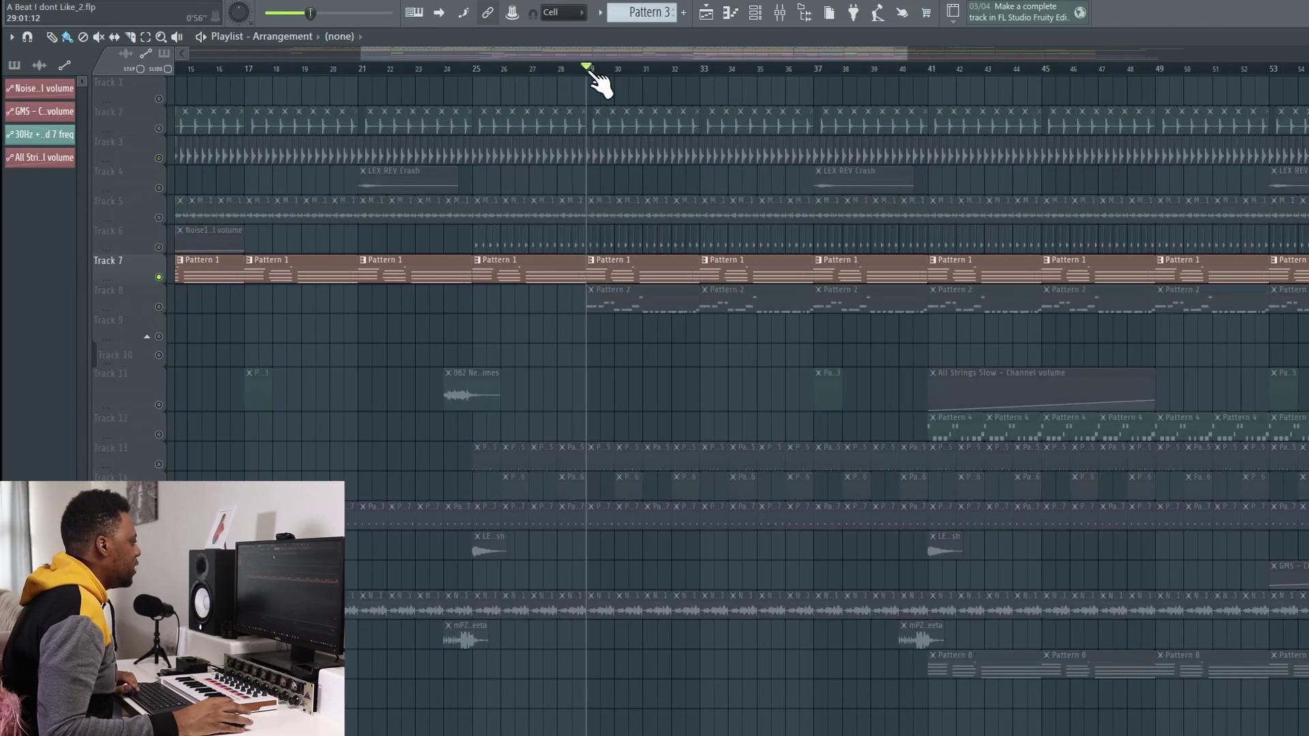
scroll(631, 84, "up", 2)
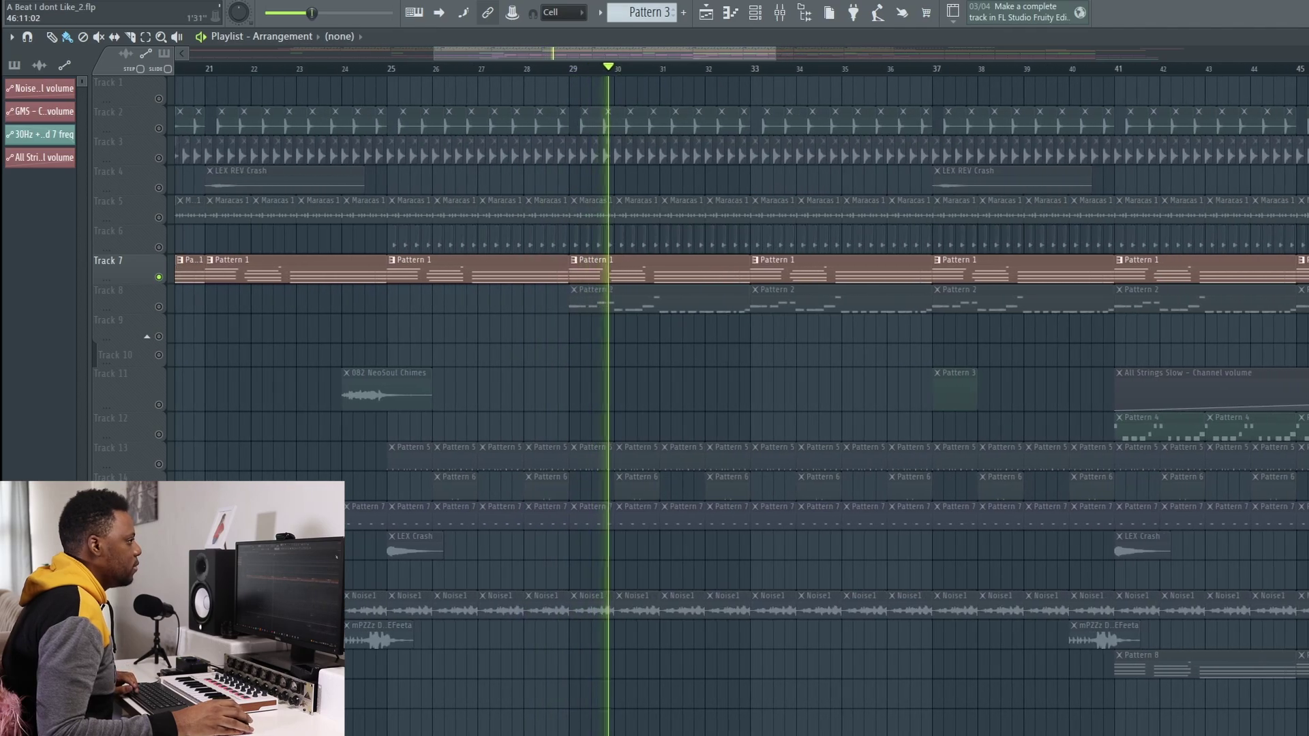
scroll(1232, 128, "up", 3)
scroll(818, 204, "down", 4)
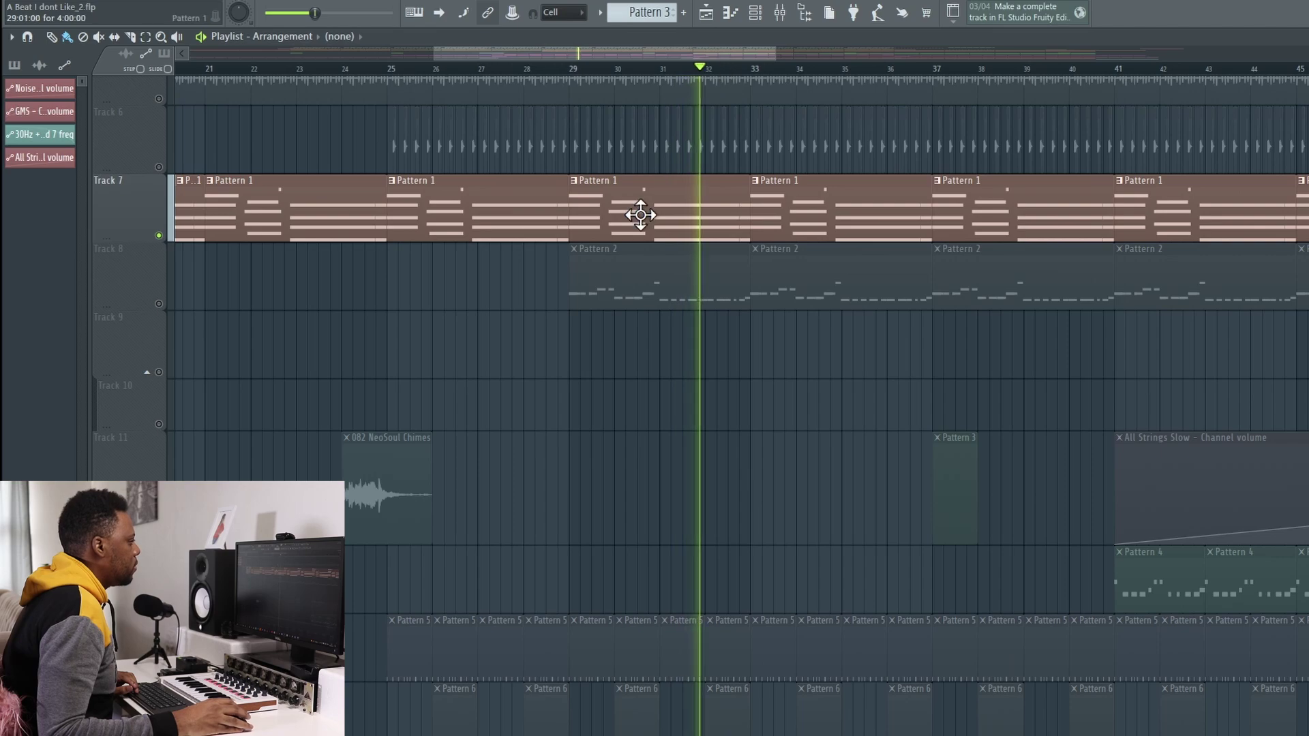
Open a Pattern 1 clip in a maximized piano roll, review the Rhodes MK1 chords during playback, and return to the playlist
double_click(641, 213)
left_click_drag(615, 92, 583, 95)
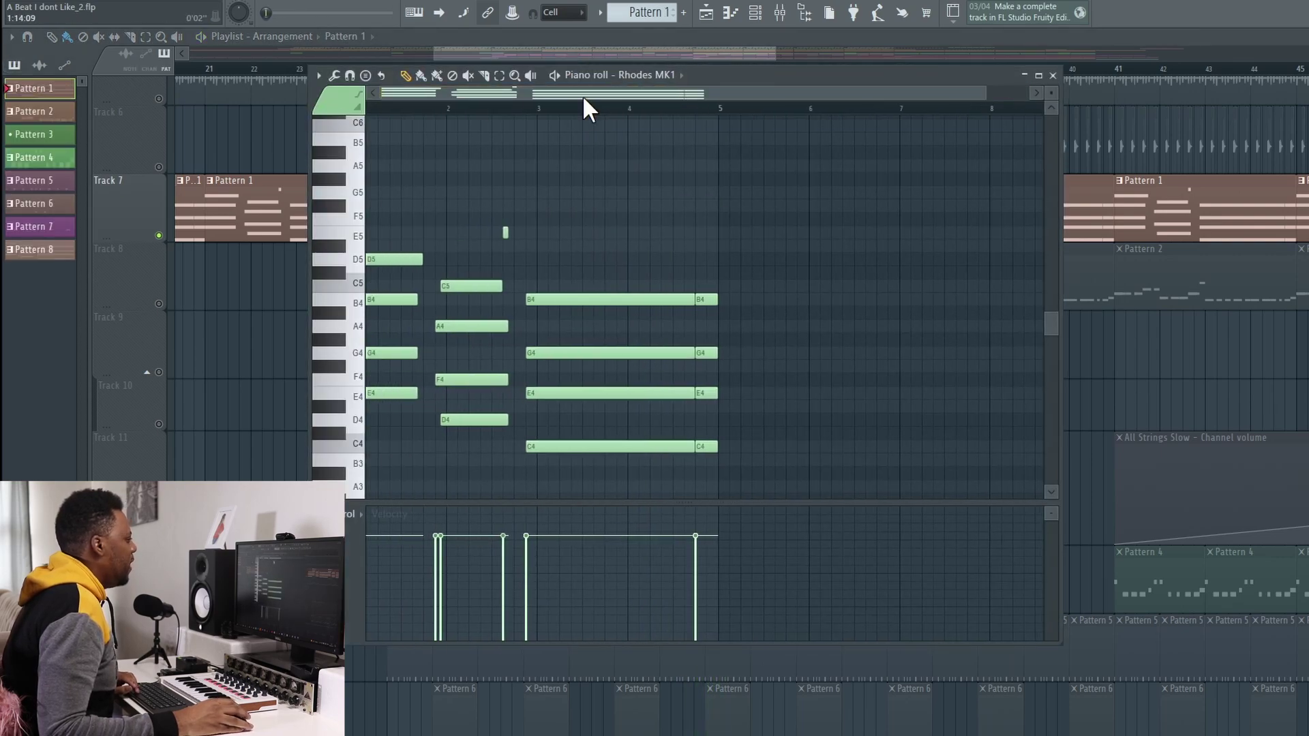
double_click(754, 78)
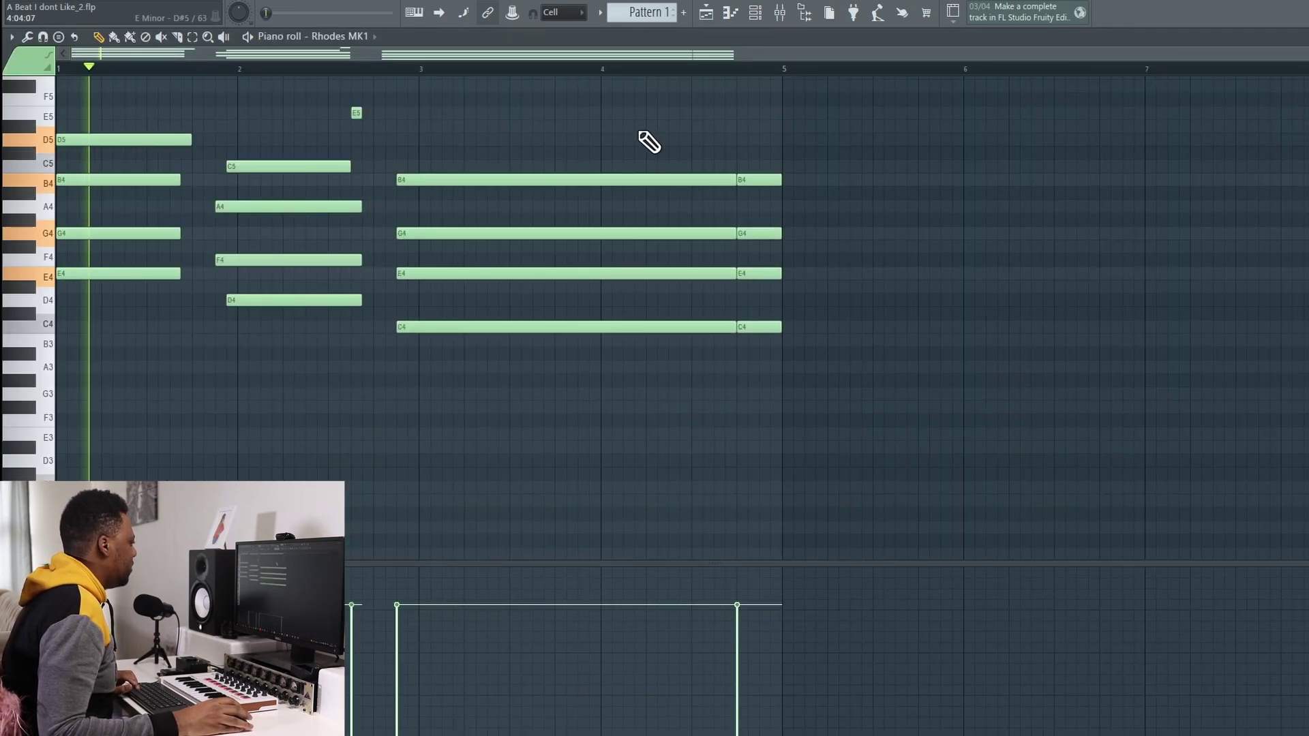
scroll(622, 152, "up", 2)
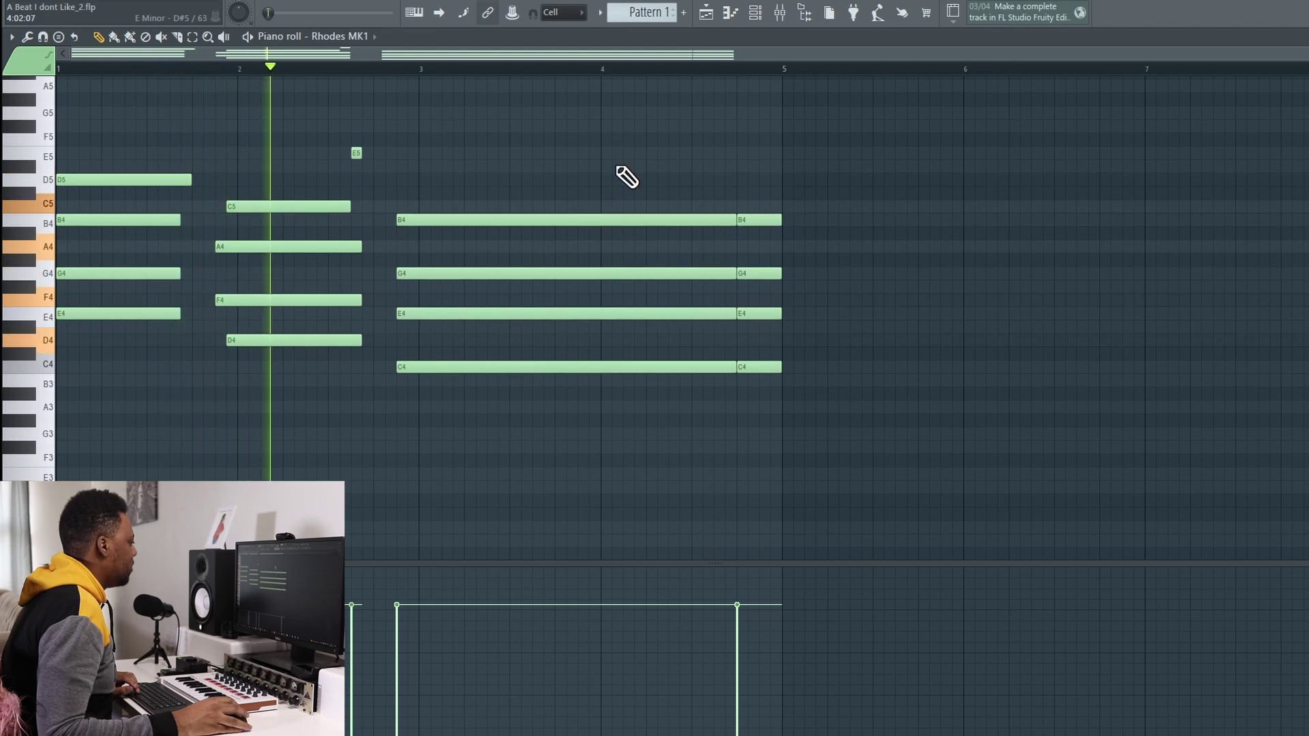
double_click(701, 34)
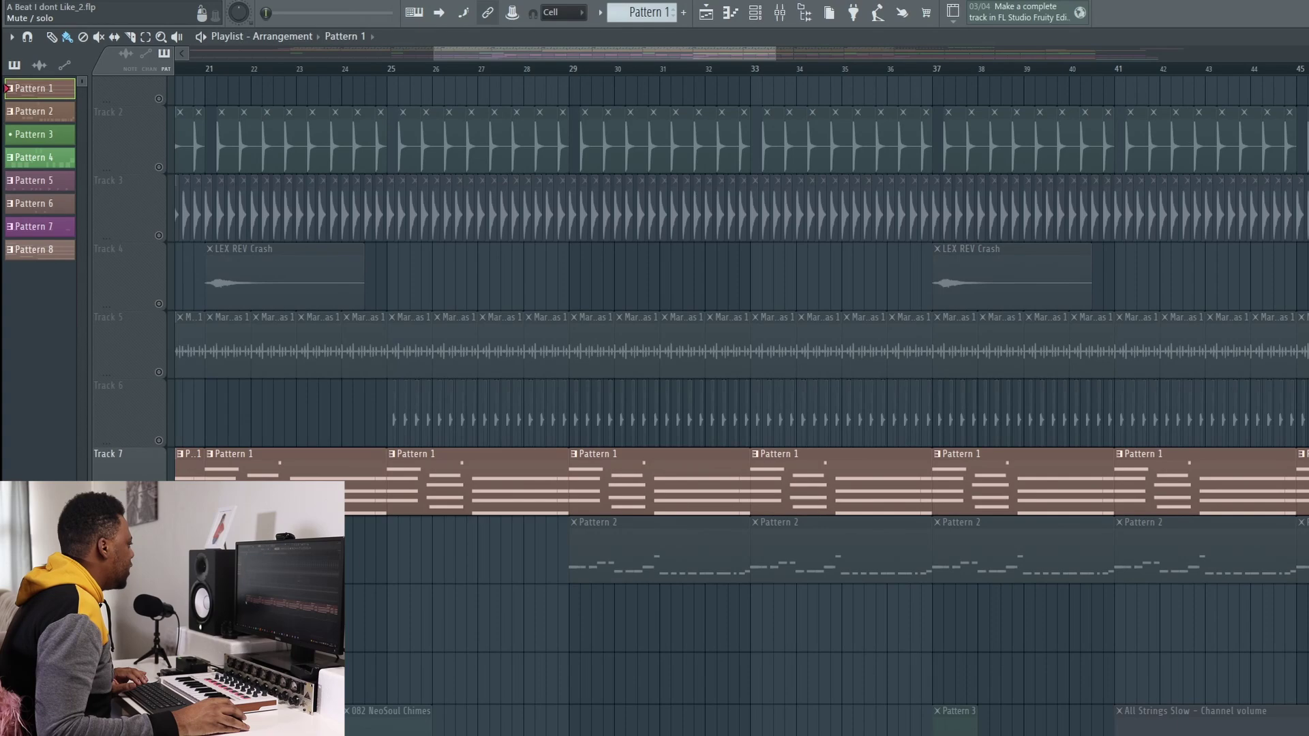
Mute Track 7 and unmute Track 3 in the playlist
left_click(159, 508)
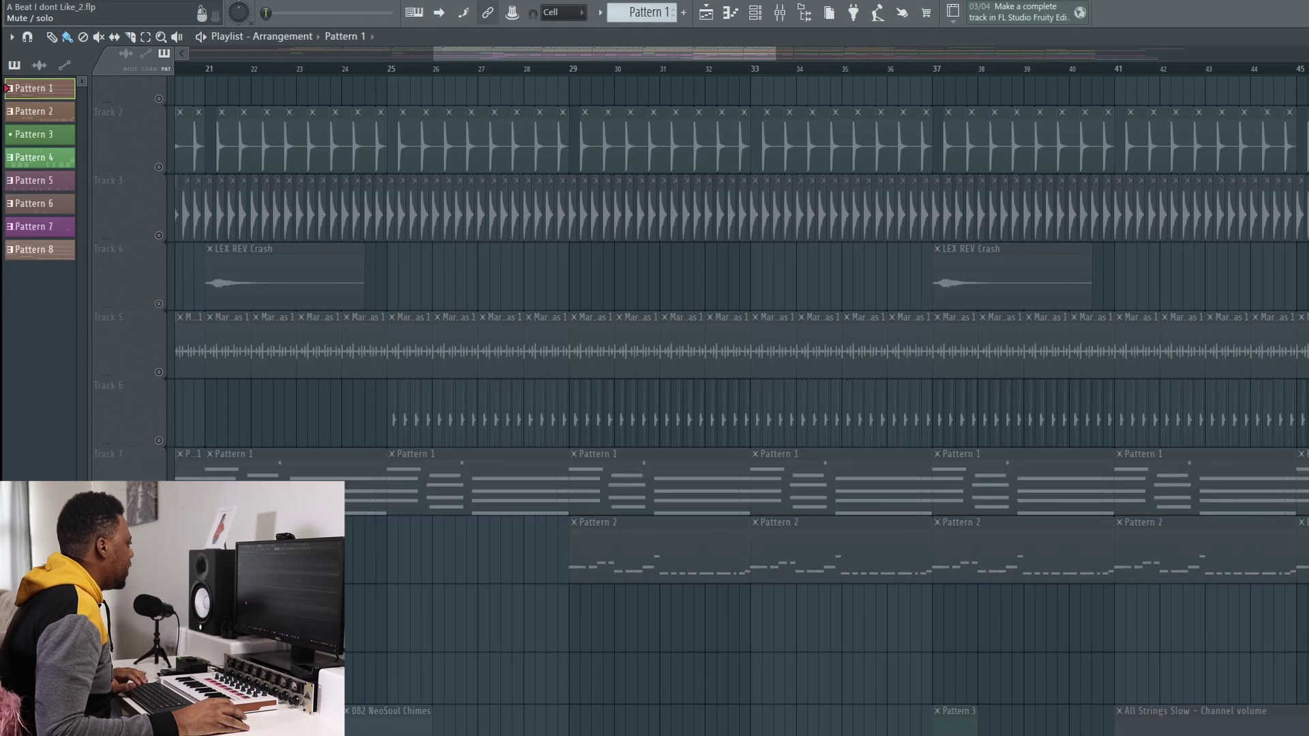
left_click(161, 235)
scroll(460, 205, "up", 1)
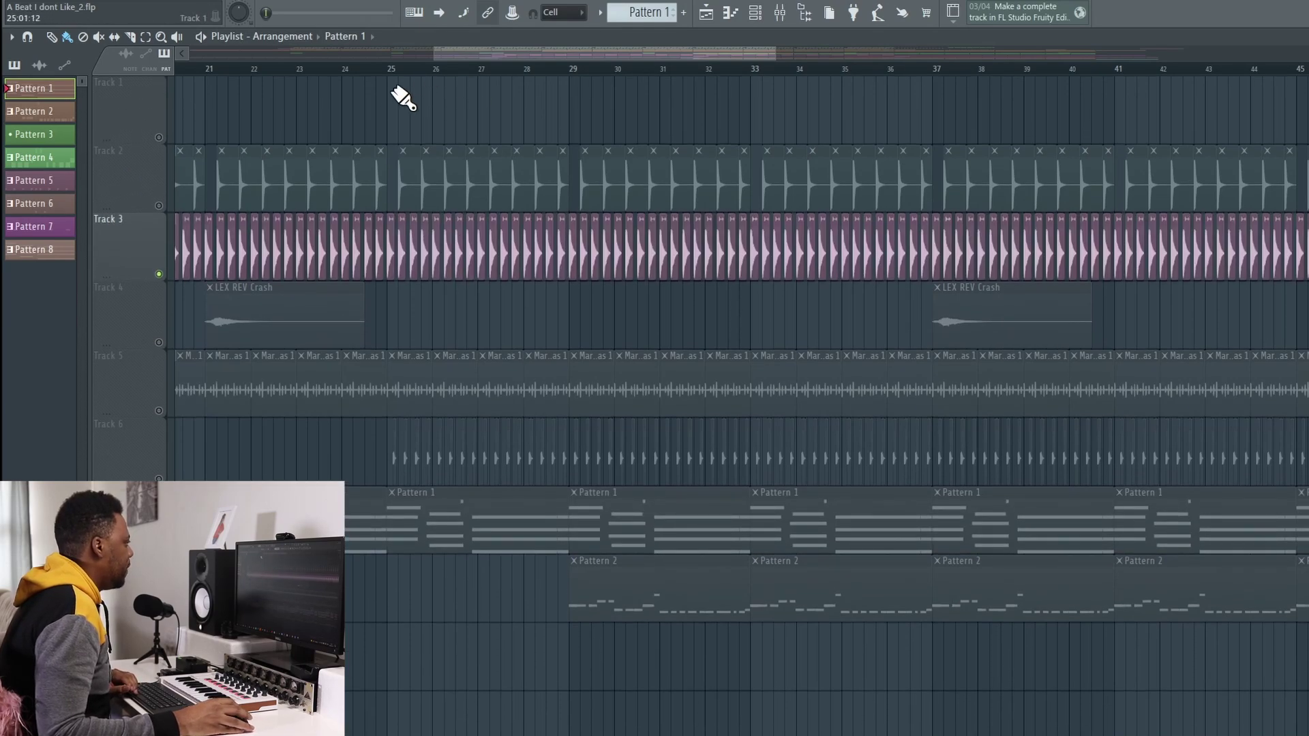
Select bars 29 to 41 on the playlist timeline and play back Track 3 over that range
scroll(554, 146, "down", 3)
left_click_drag(571, 68, 1119, 66)
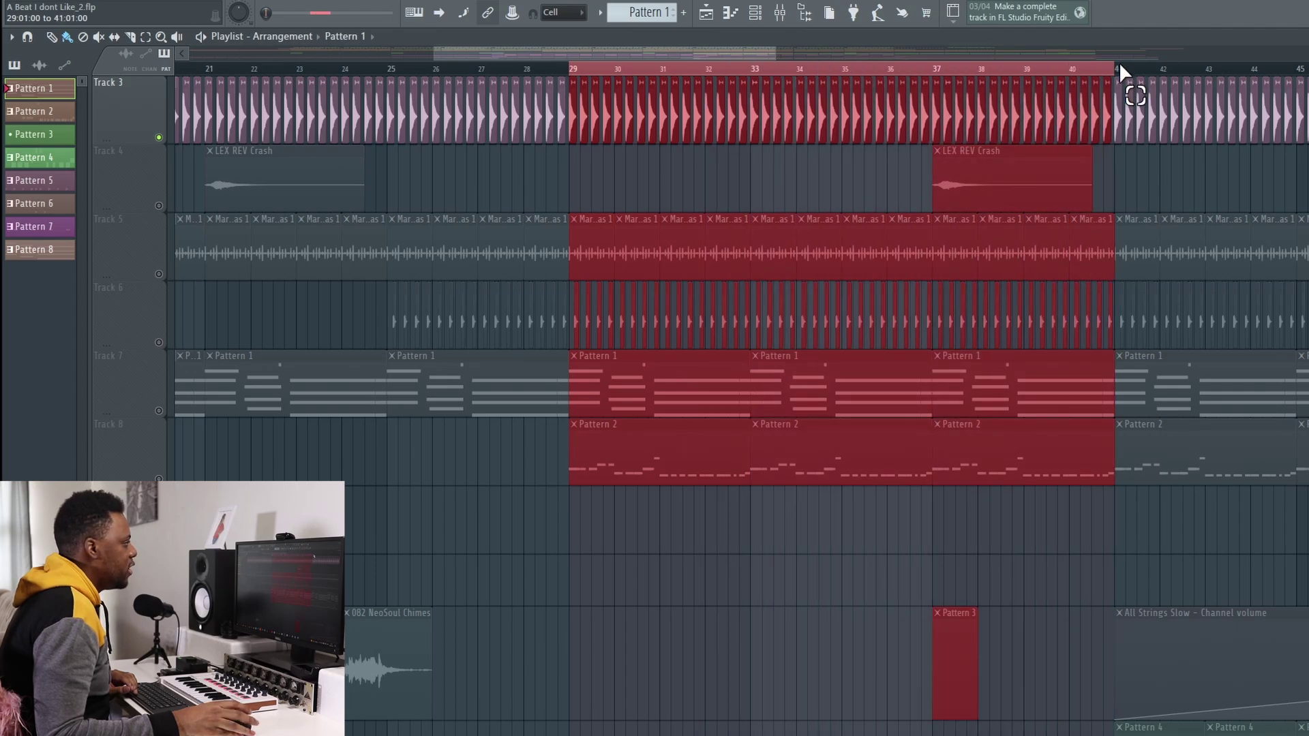
key("space")
scroll(633, 61, "up", 4)
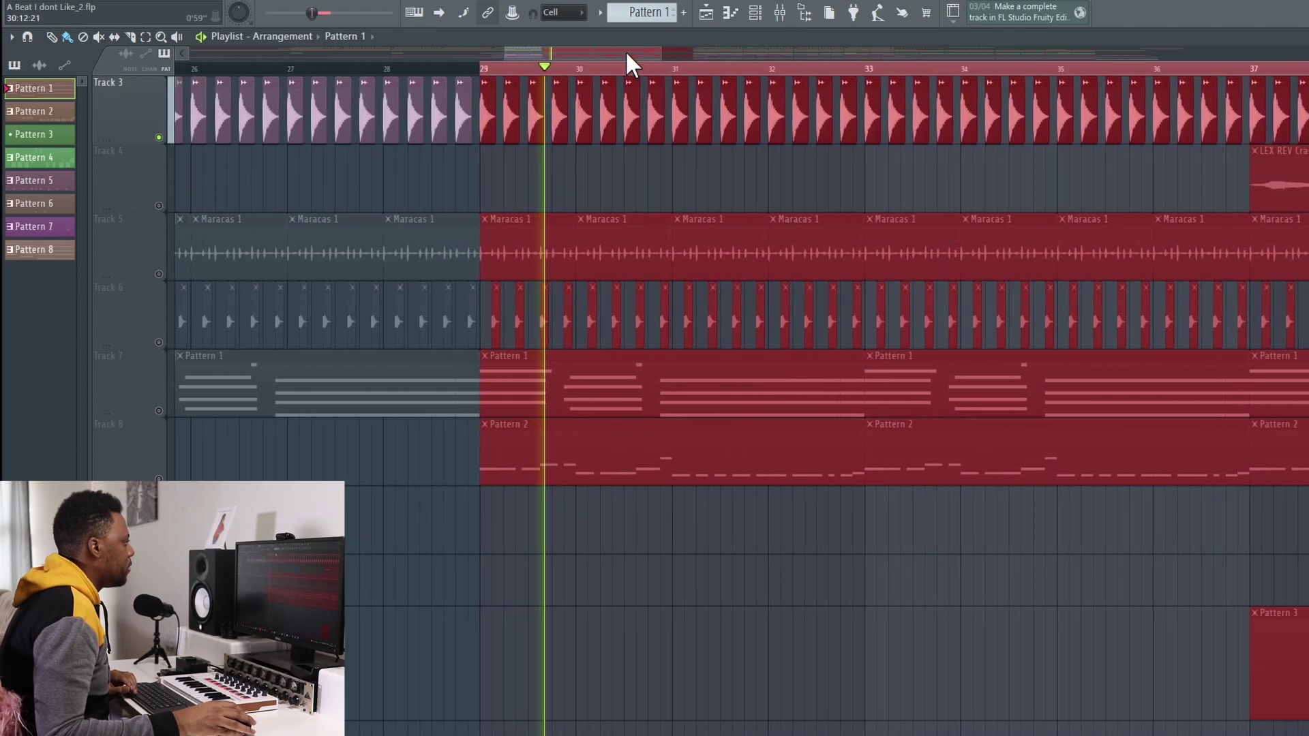
scroll(645, 55, "down", 3)
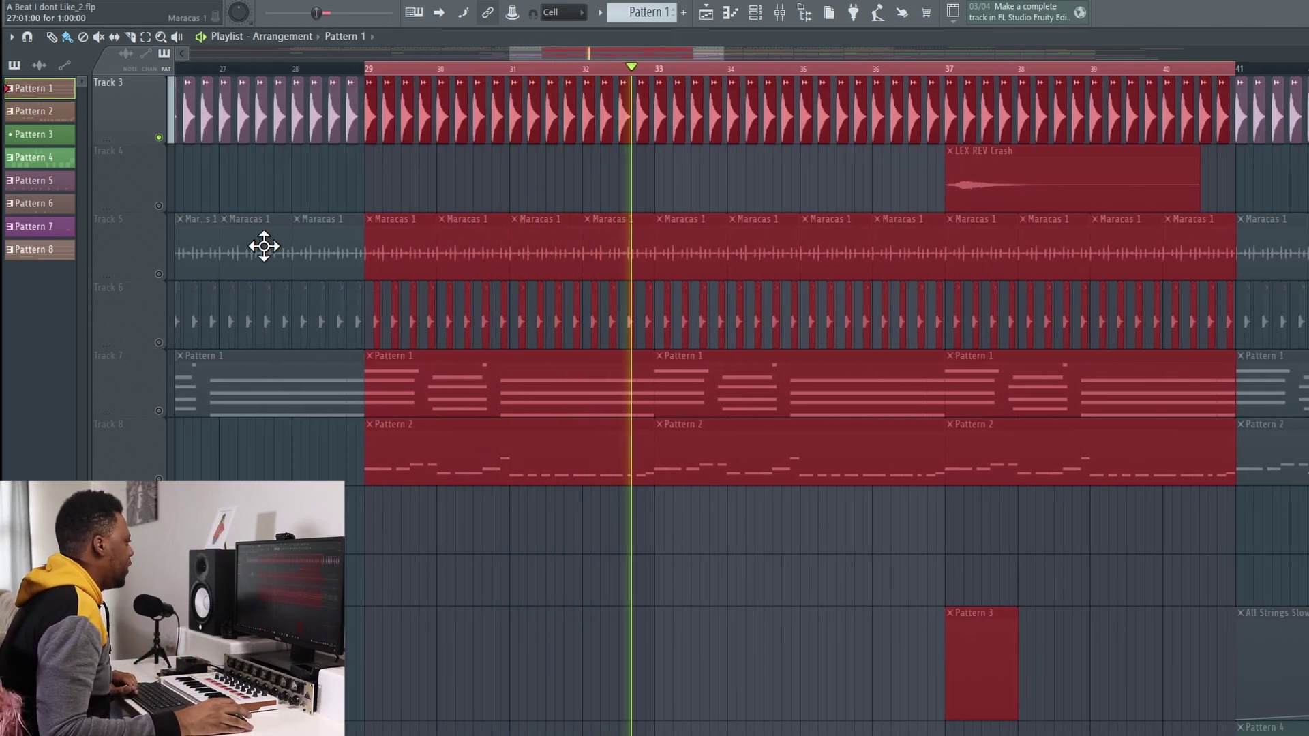
scroll(511, 82, "down", 2)
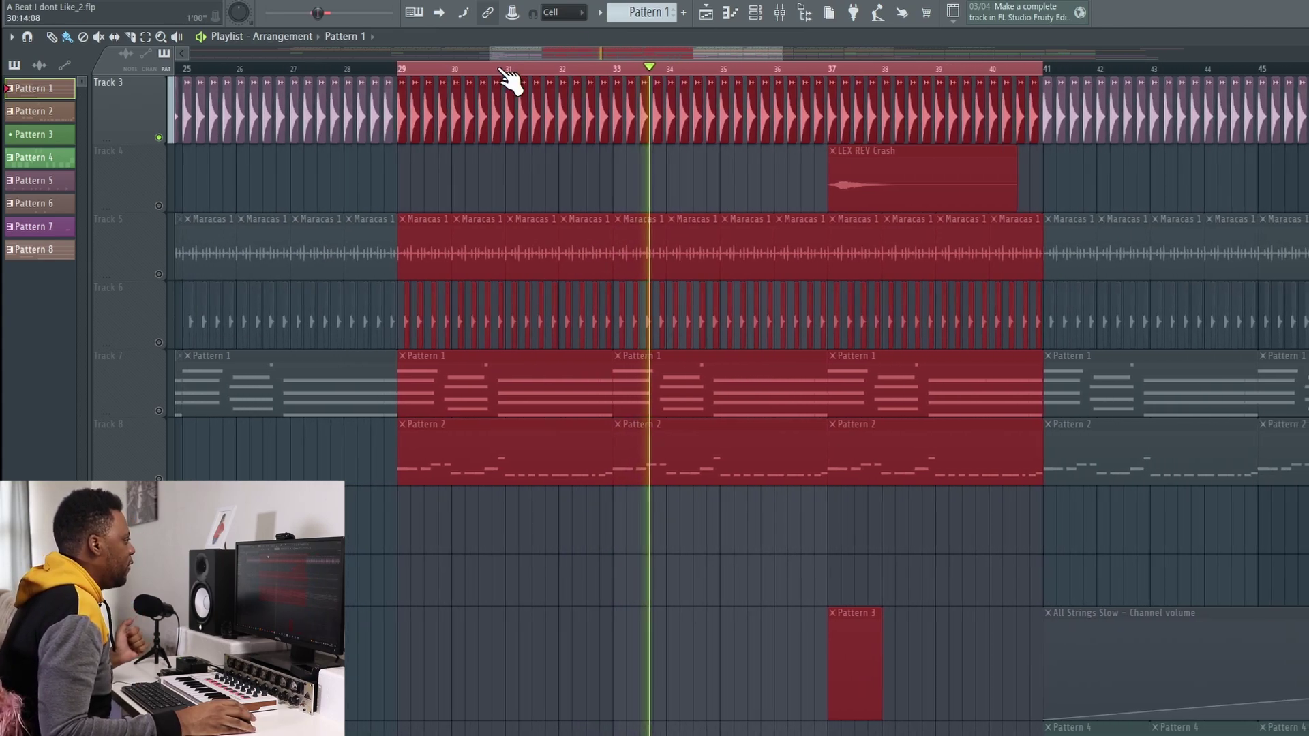
Audition the maracas on Track 5 together with Track 3 by unmuting it briefly, and mute it again
left_click(161, 275)
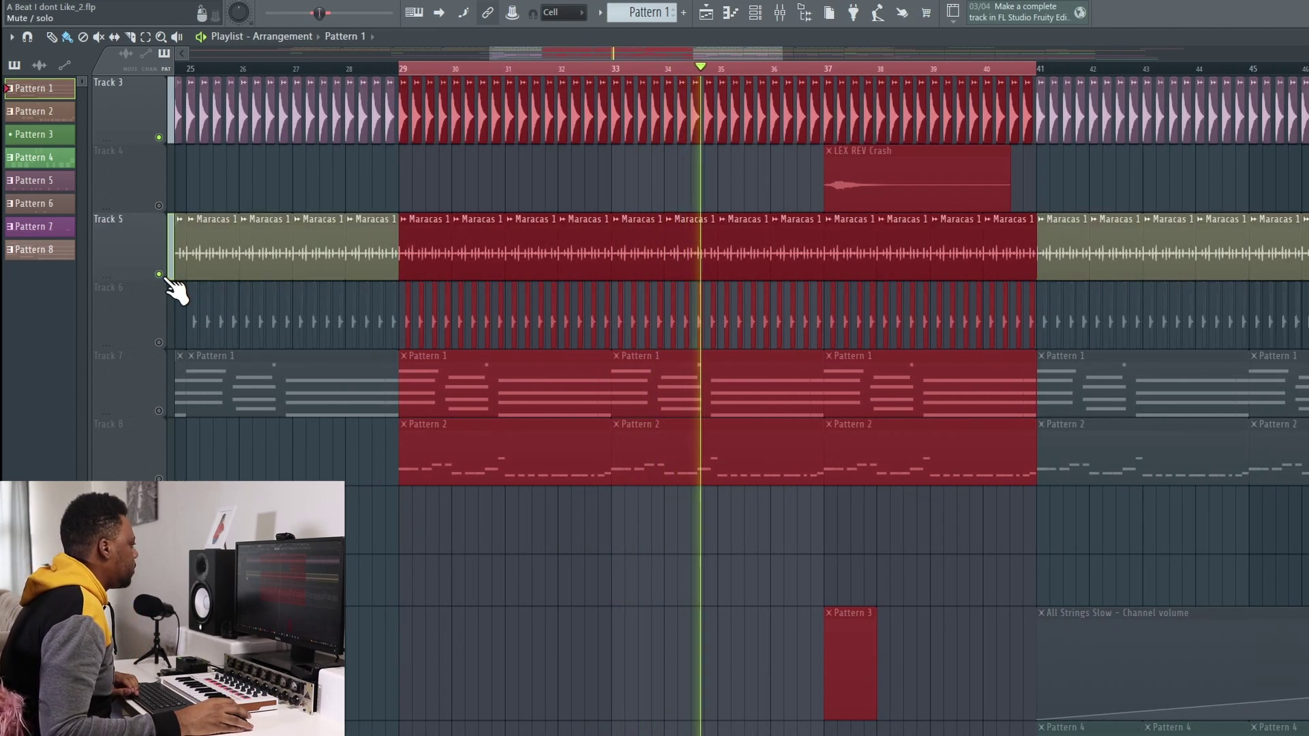
scroll(636, 75, "down", 1)
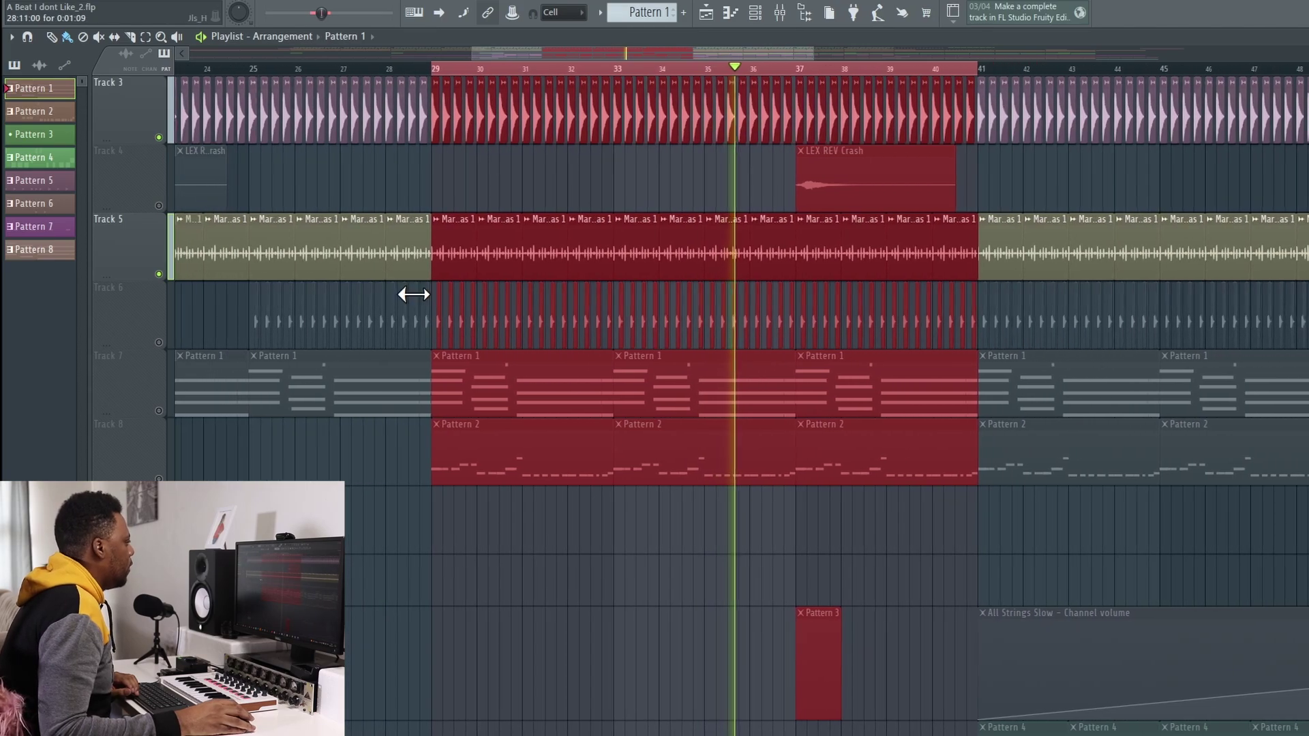
left_click(160, 274)
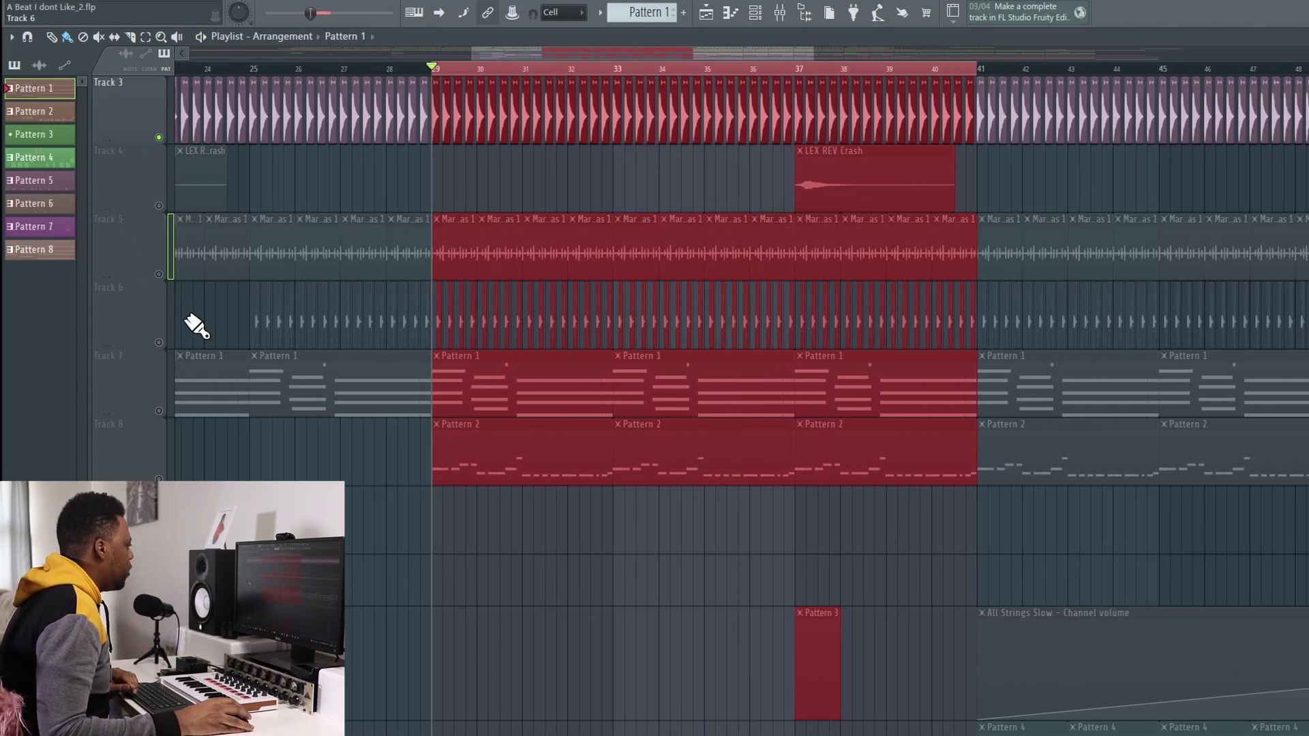
Audition the percussion clips on Track 6 together with Track 3, and mute Track 6 again
left_click(160, 342)
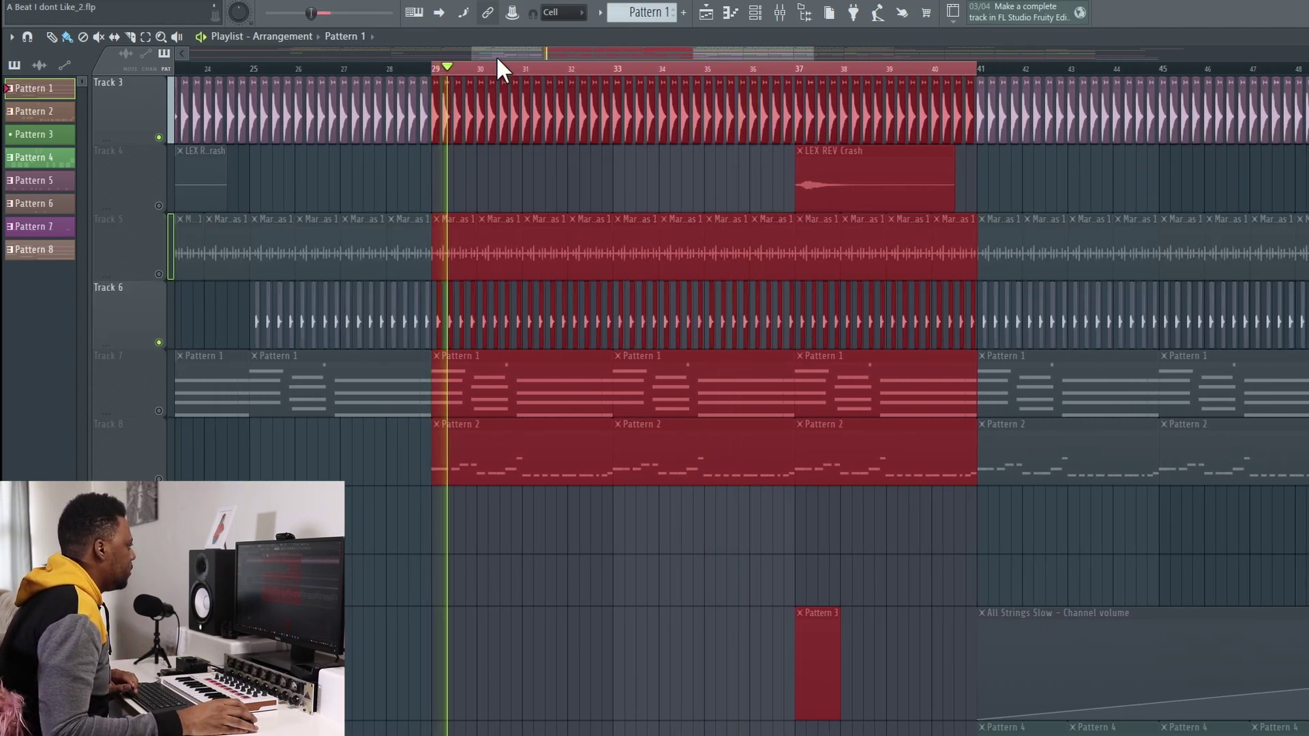
scroll(508, 68, "up", 2)
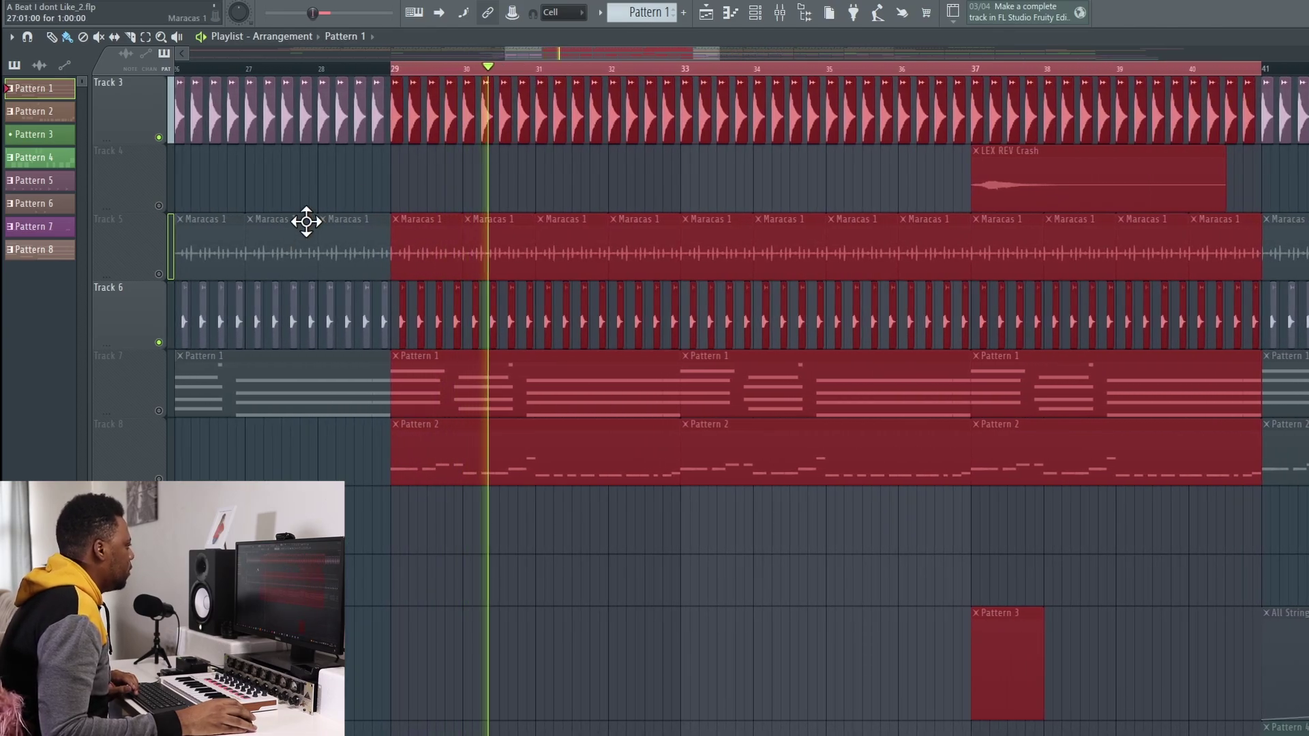
scroll(516, 78, "up", 1)
scroll(516, 78, "up", 1)
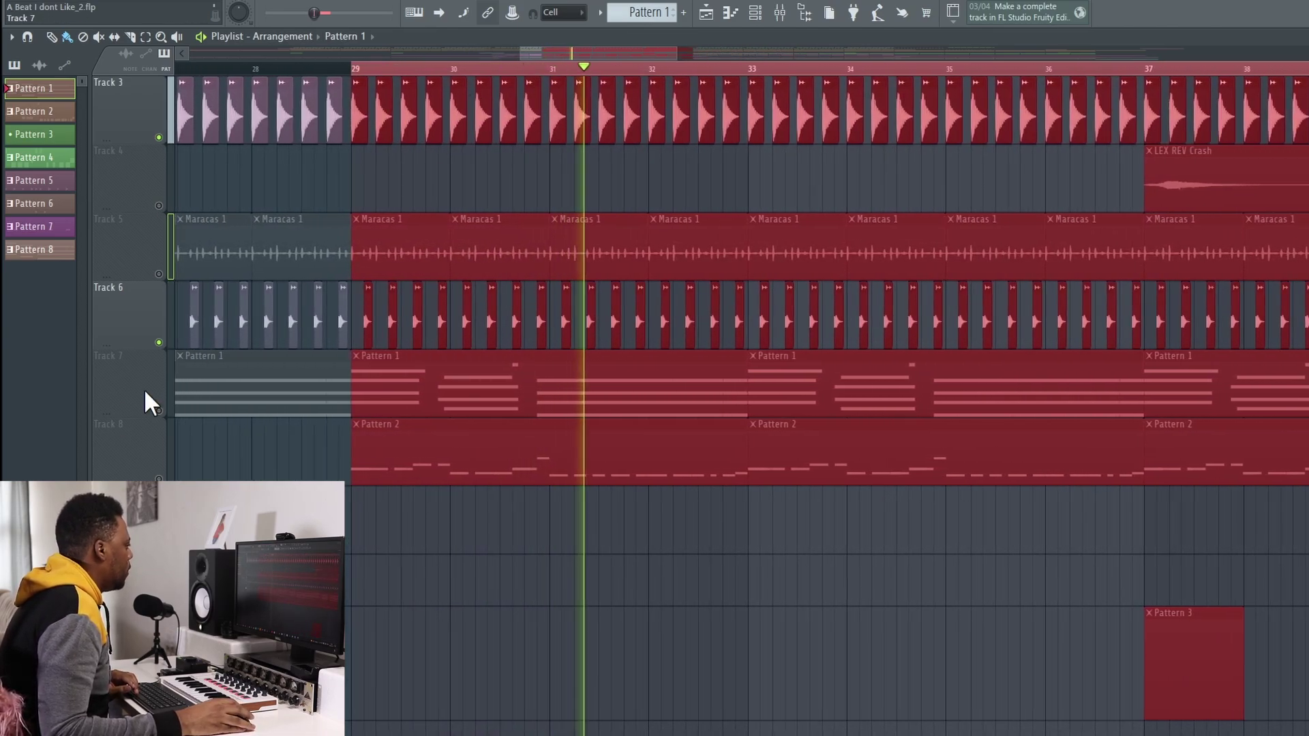
left_click(159, 342)
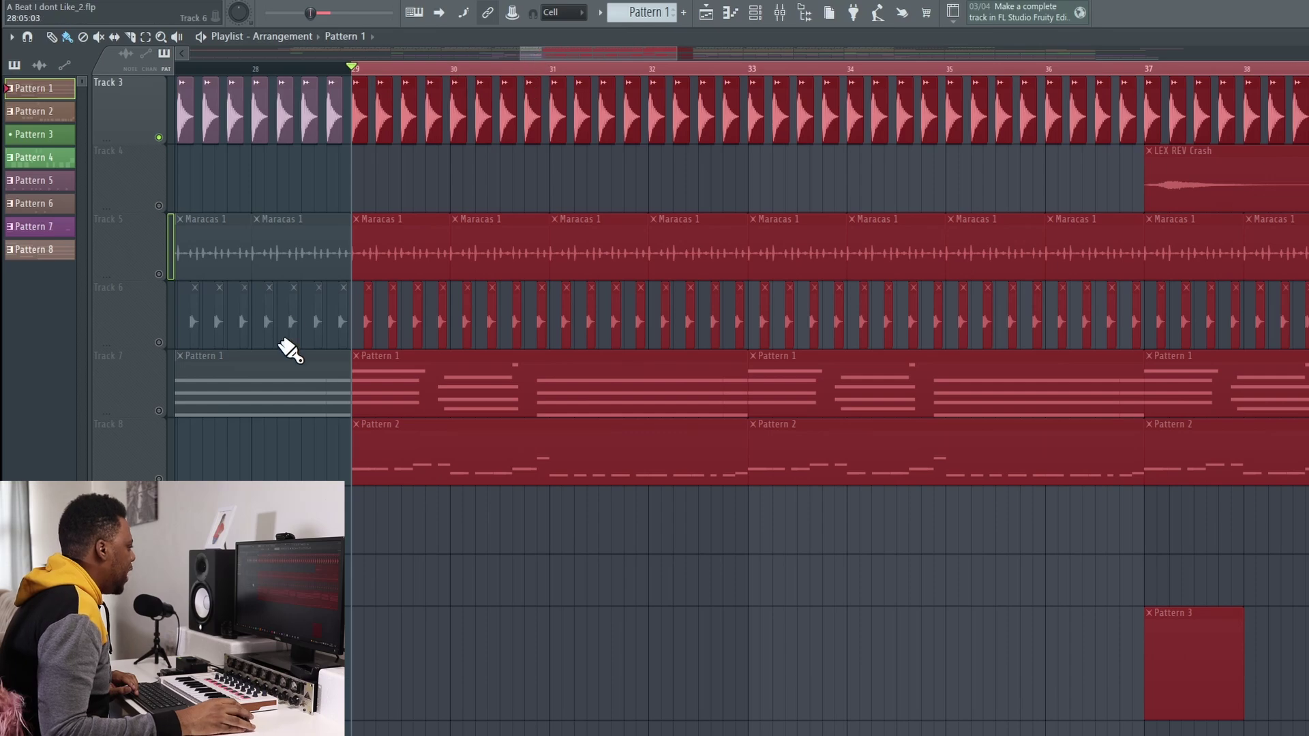
Audition the Pattern 2 clips on Track 8 by unmuting the track during playback, and mute it again
scroll(599, 345, "down", 3)
scroll(540, 79, "down", 2)
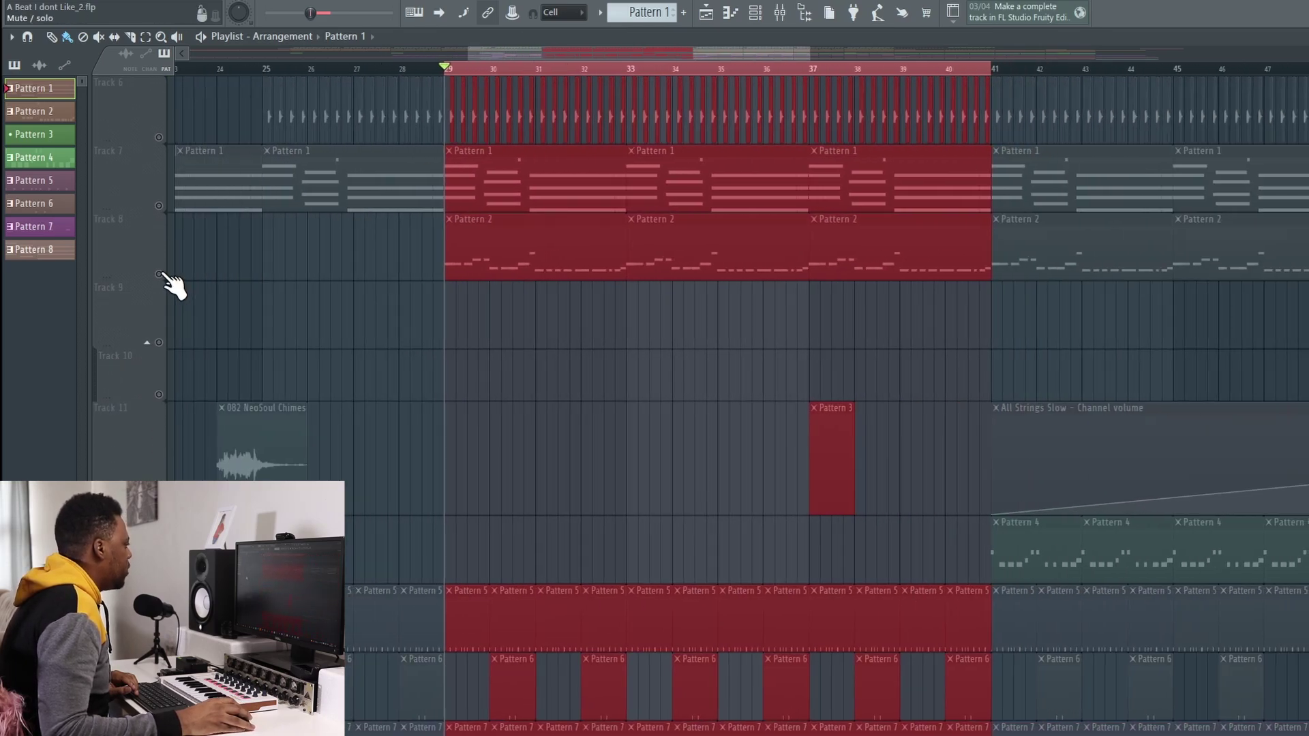
left_click(160, 274)
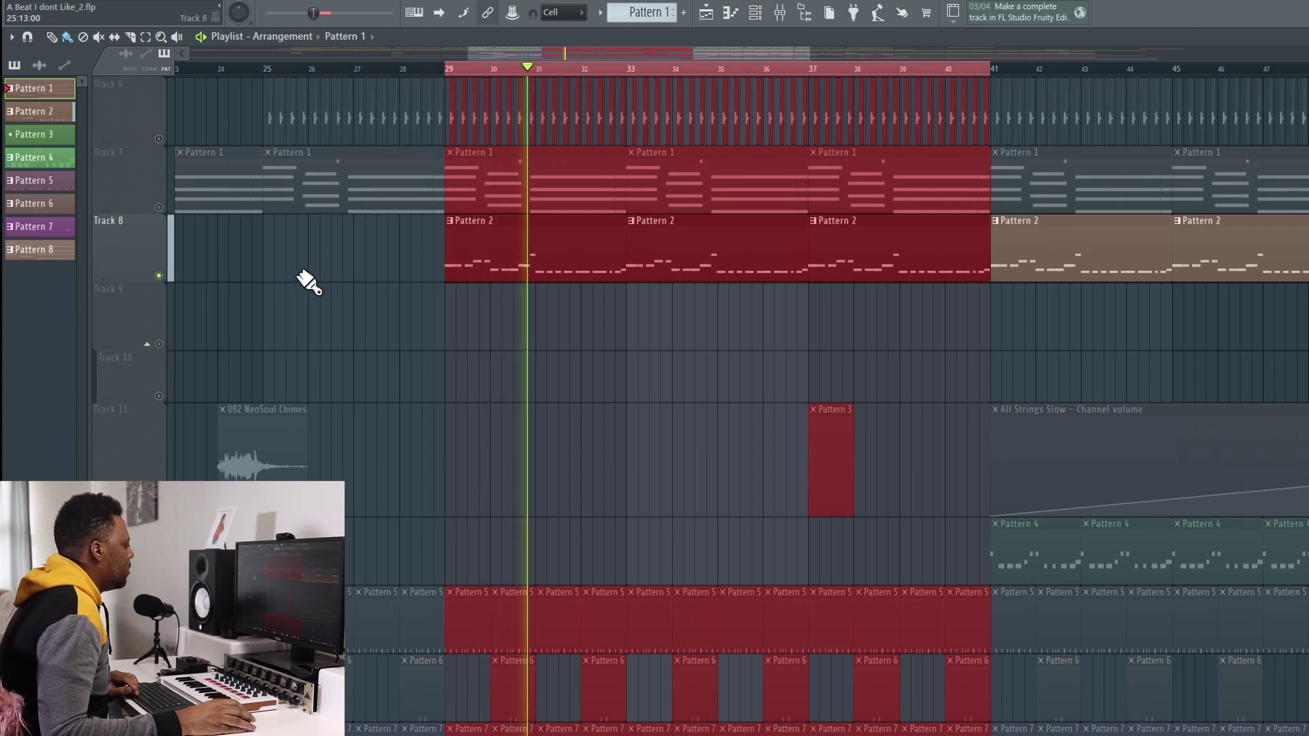
scroll(303, 280, "up", 1)
scroll(356, 265, "down", 5)
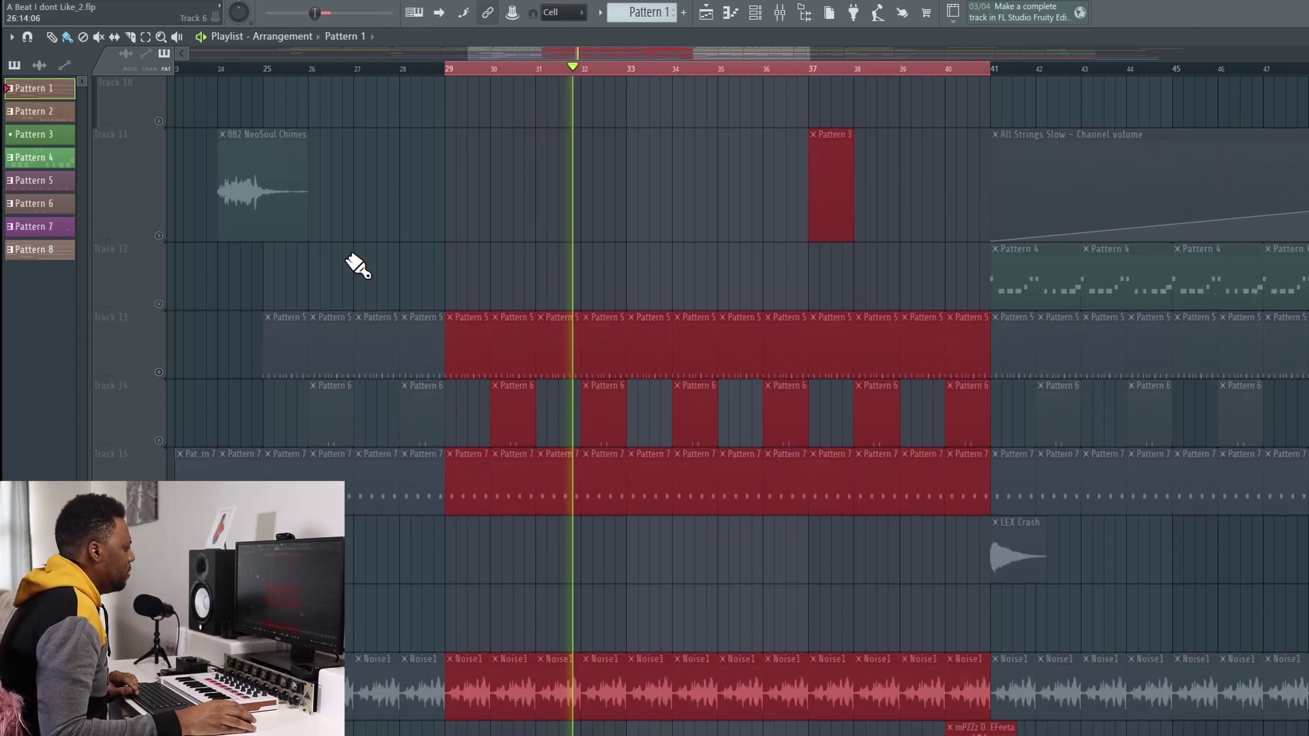
scroll(347, 244, "up", 3)
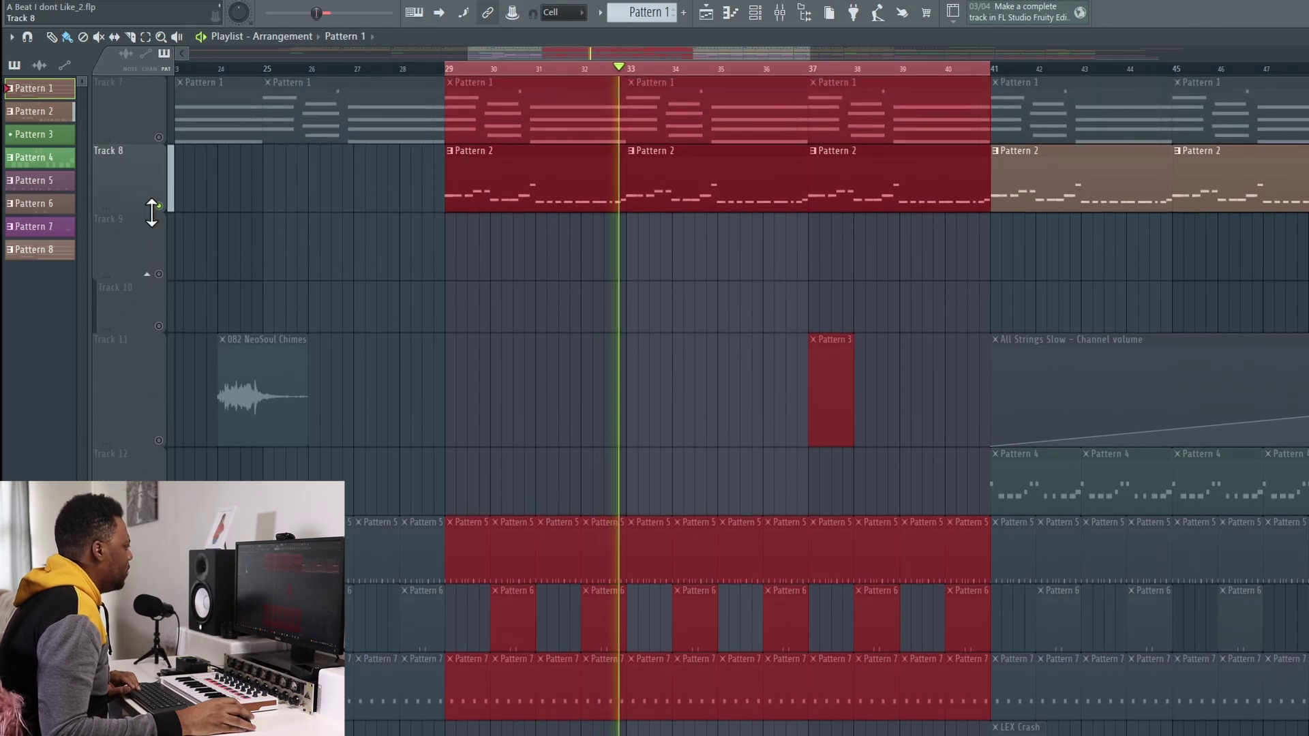
left_click(166, 209)
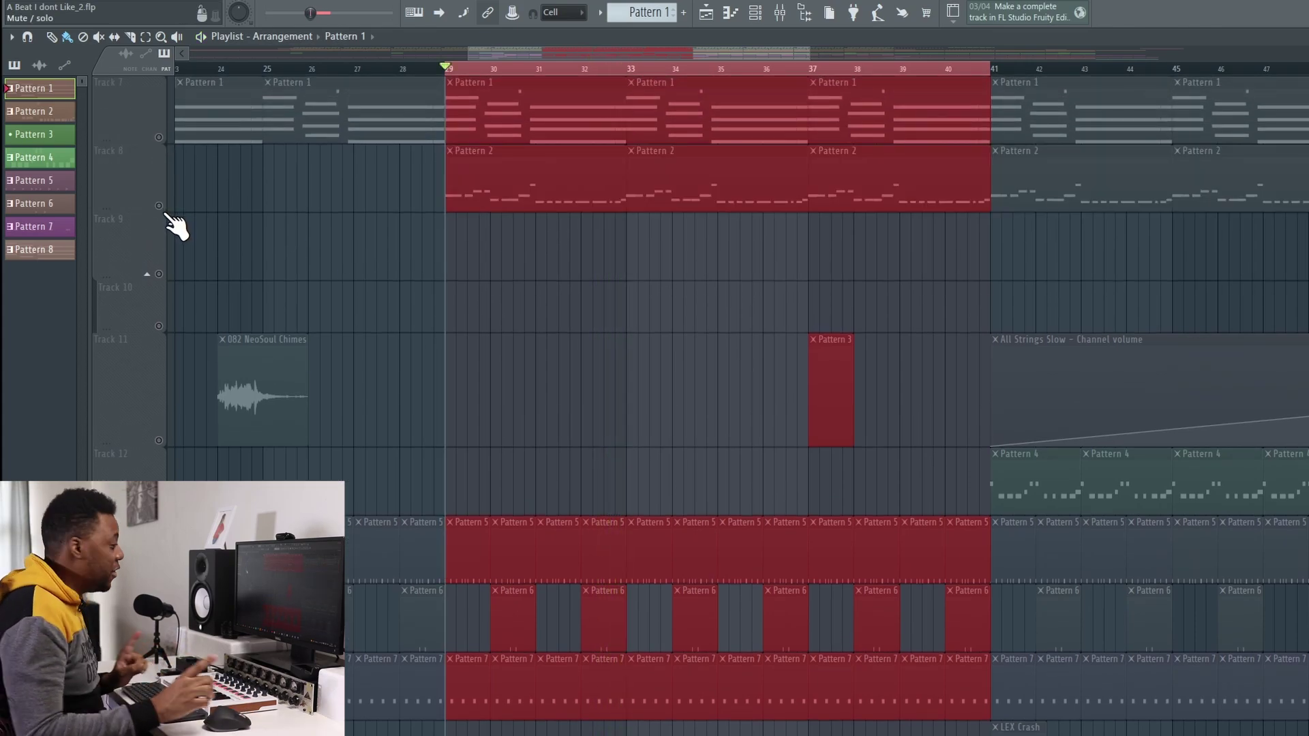
Unmute Track 13 for playback and open its Pattern 5 clip in the piano roll
scroll(587, 304, "down", 4)
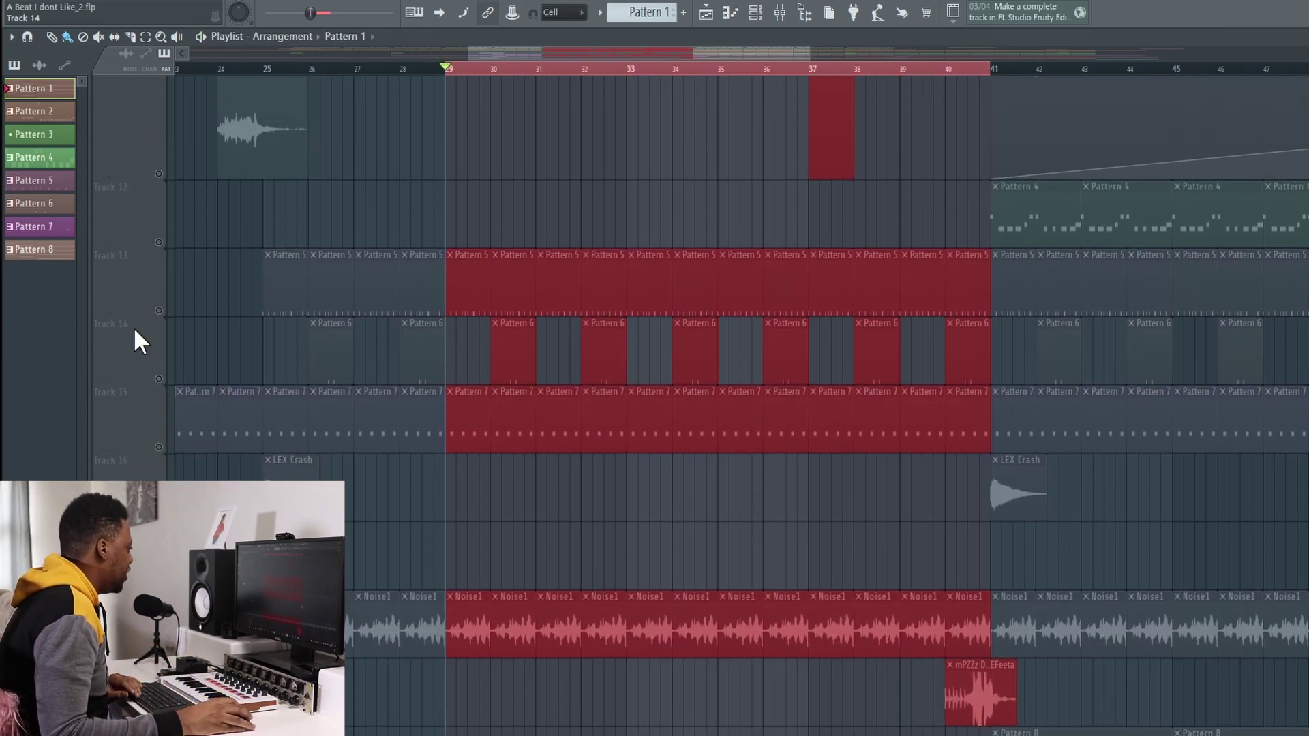
left_click(159, 305)
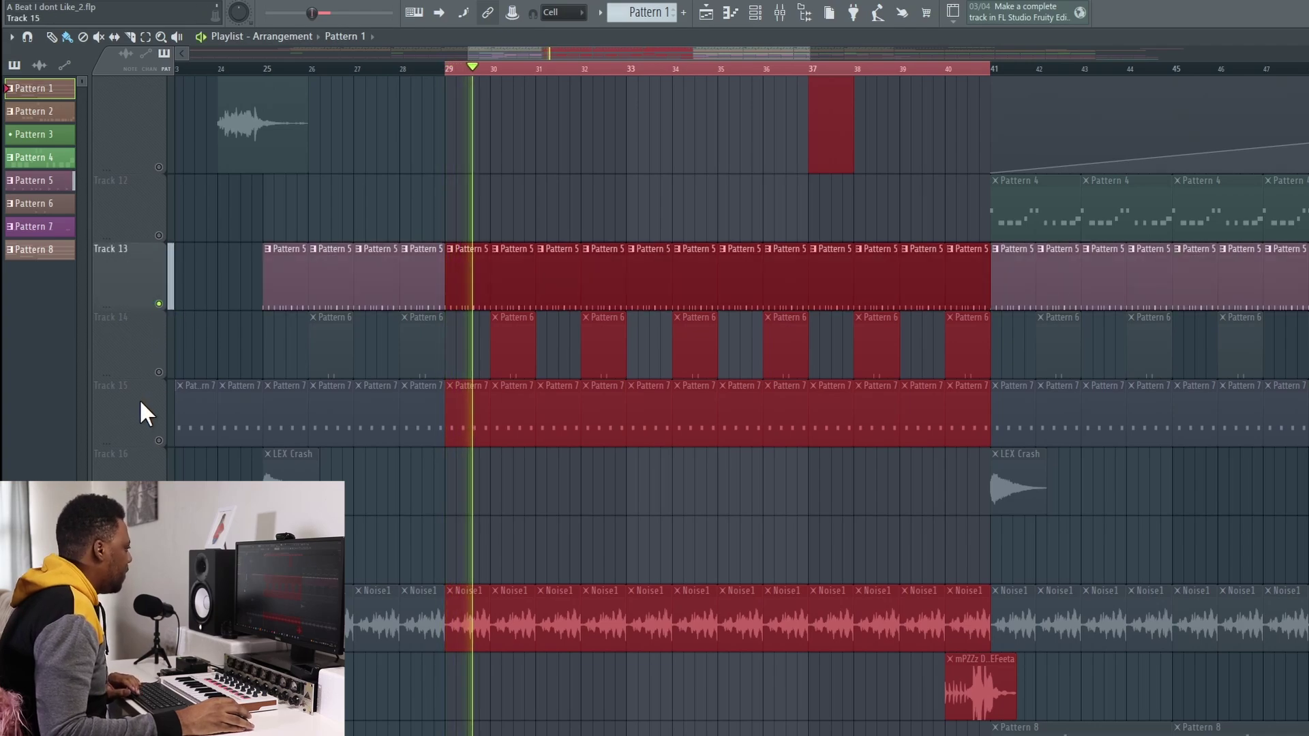
double_click(484, 278)
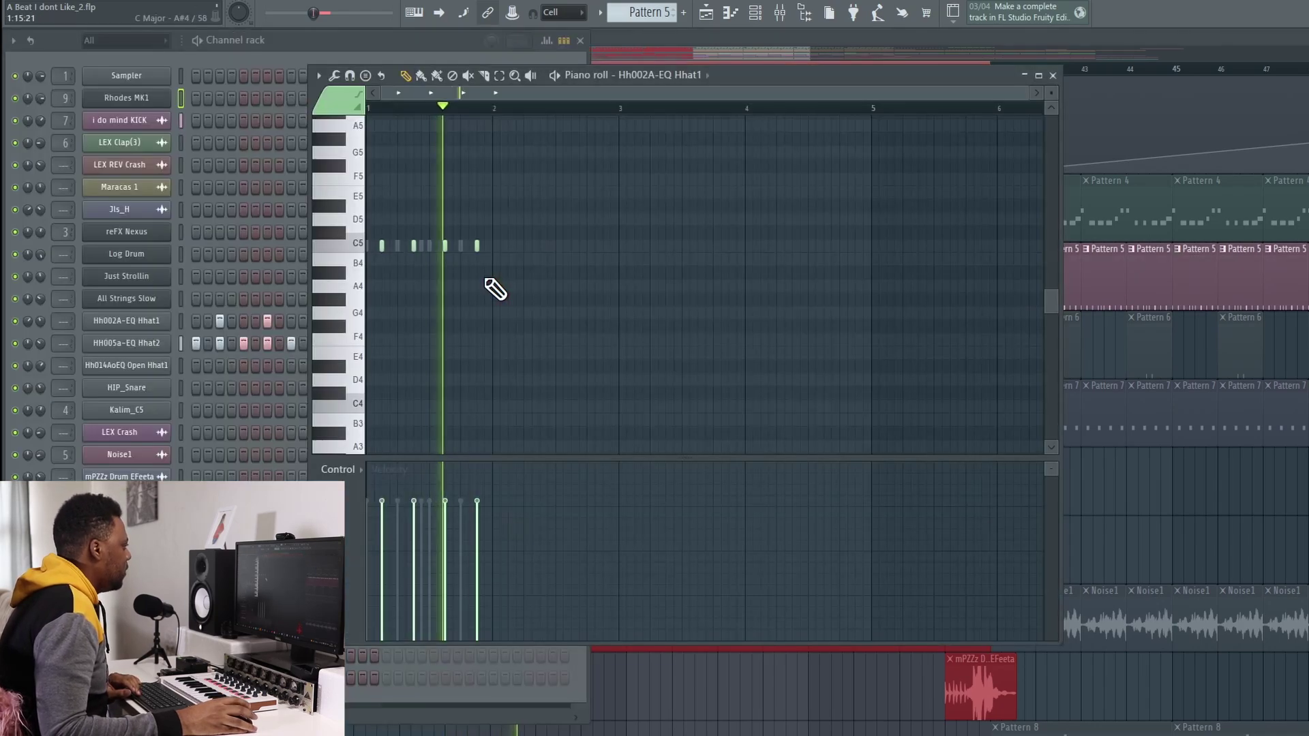
Inspect the Darbuka channel's sample settings, delete that channel from the channel rack, and return to the playlist
left_click(430, 48)
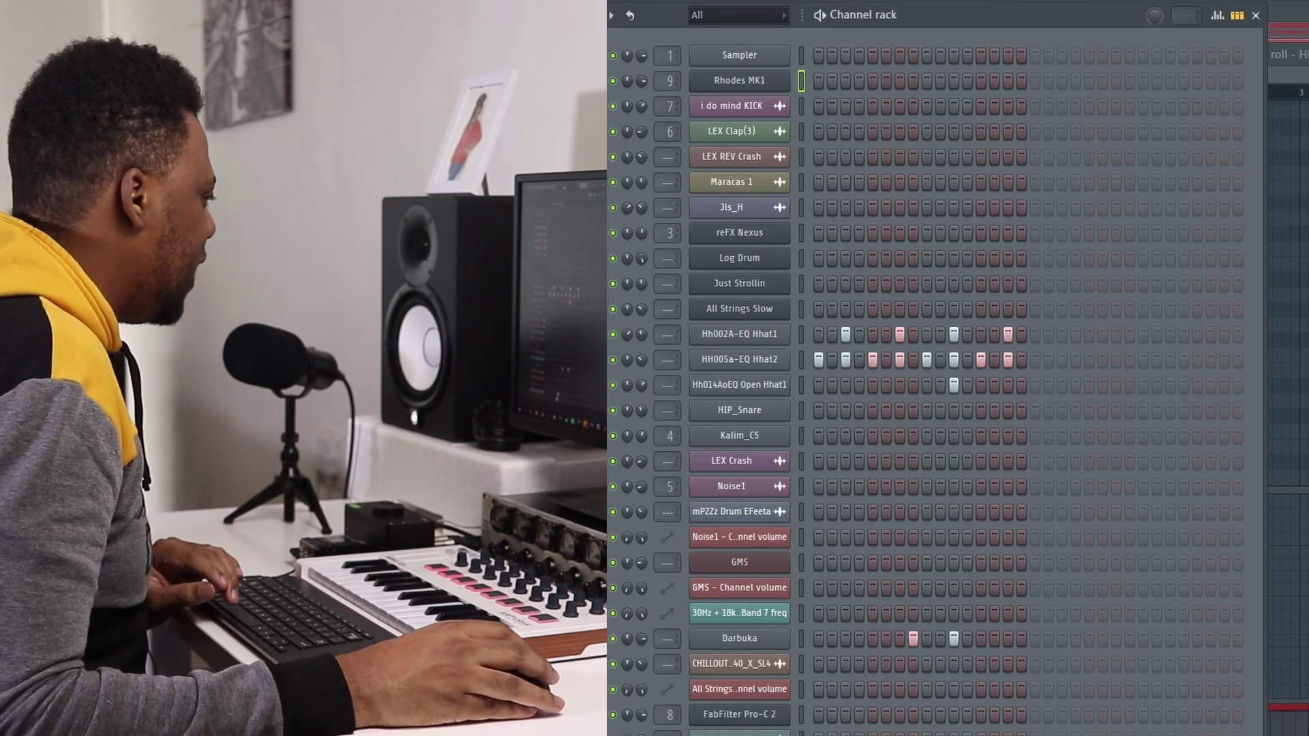
left_click(764, 638)
left_click_drag(911, 163, 1125, 112)
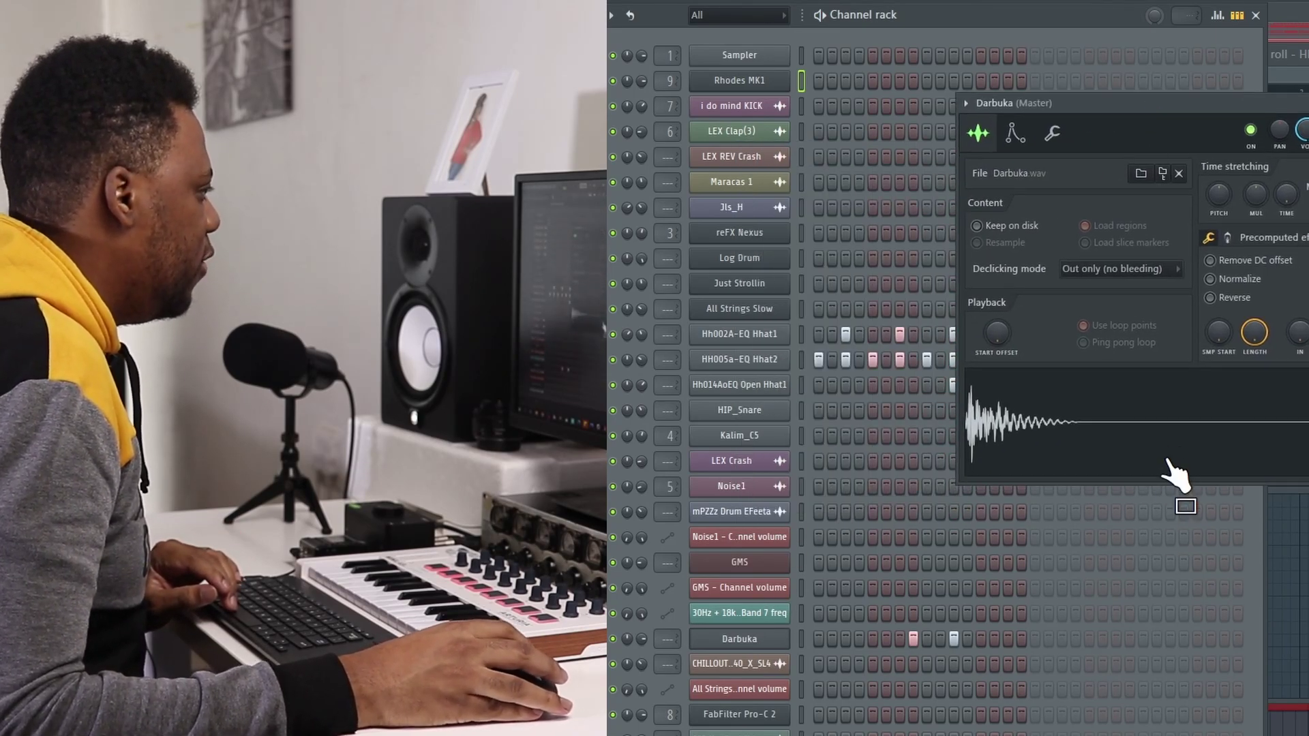
right_click(750, 638)
key("Escape")
key("alt+Delete")
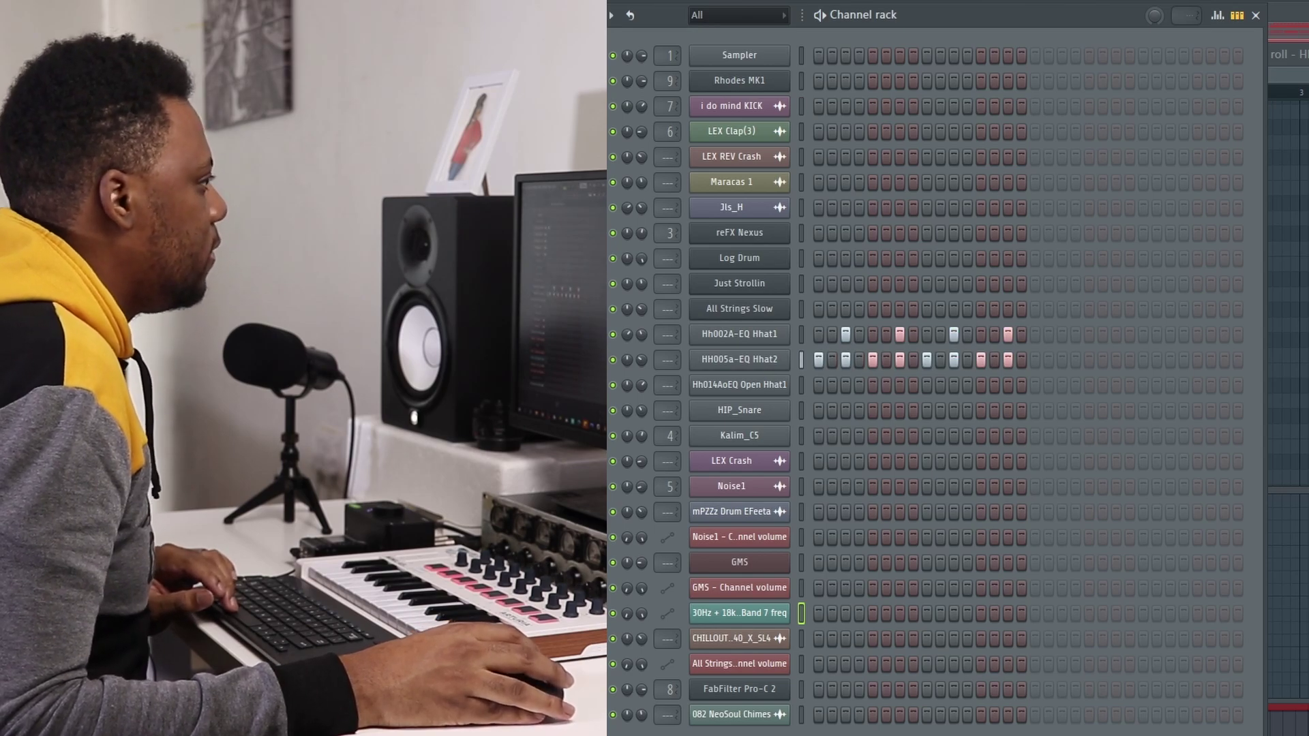
key("F5")
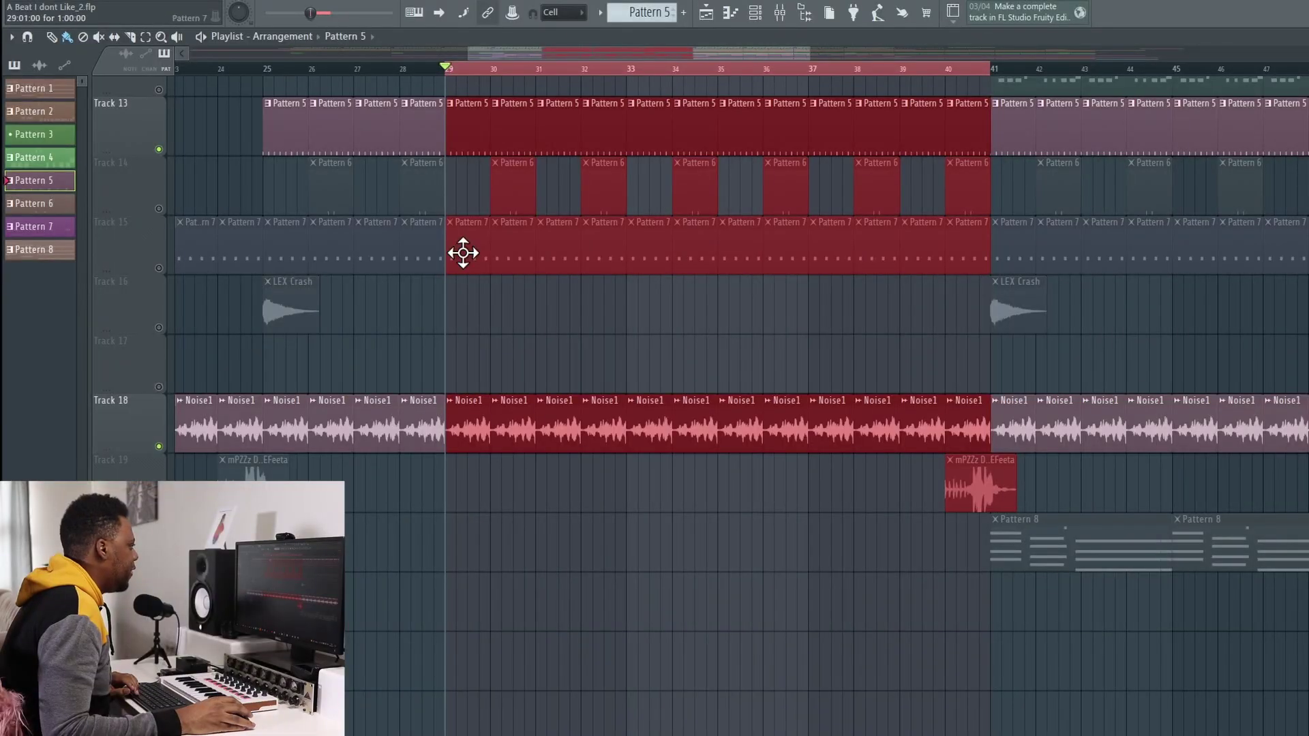
Open the Noise1 audio clip's channel settings, its mixer track and that track's "30Hz + 18kHz cut" equalizer
scroll(453, 423, "up", 3)
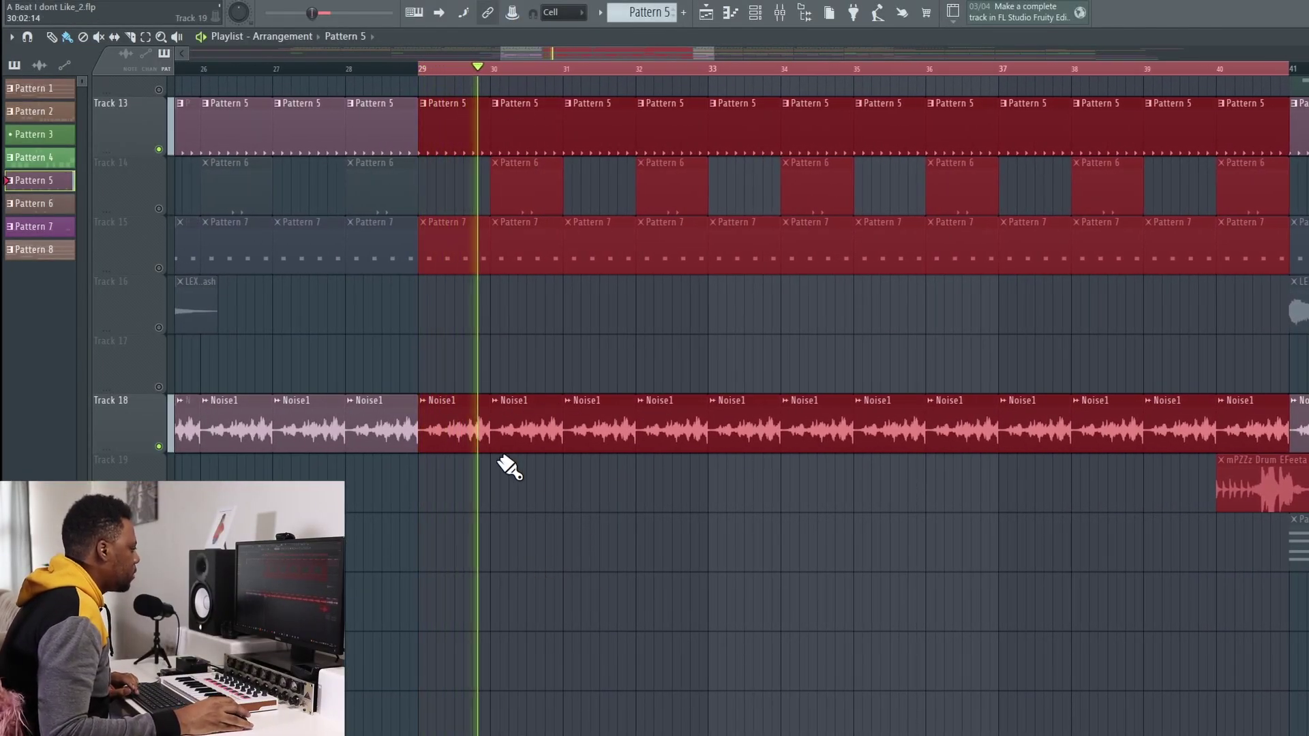
double_click(468, 427)
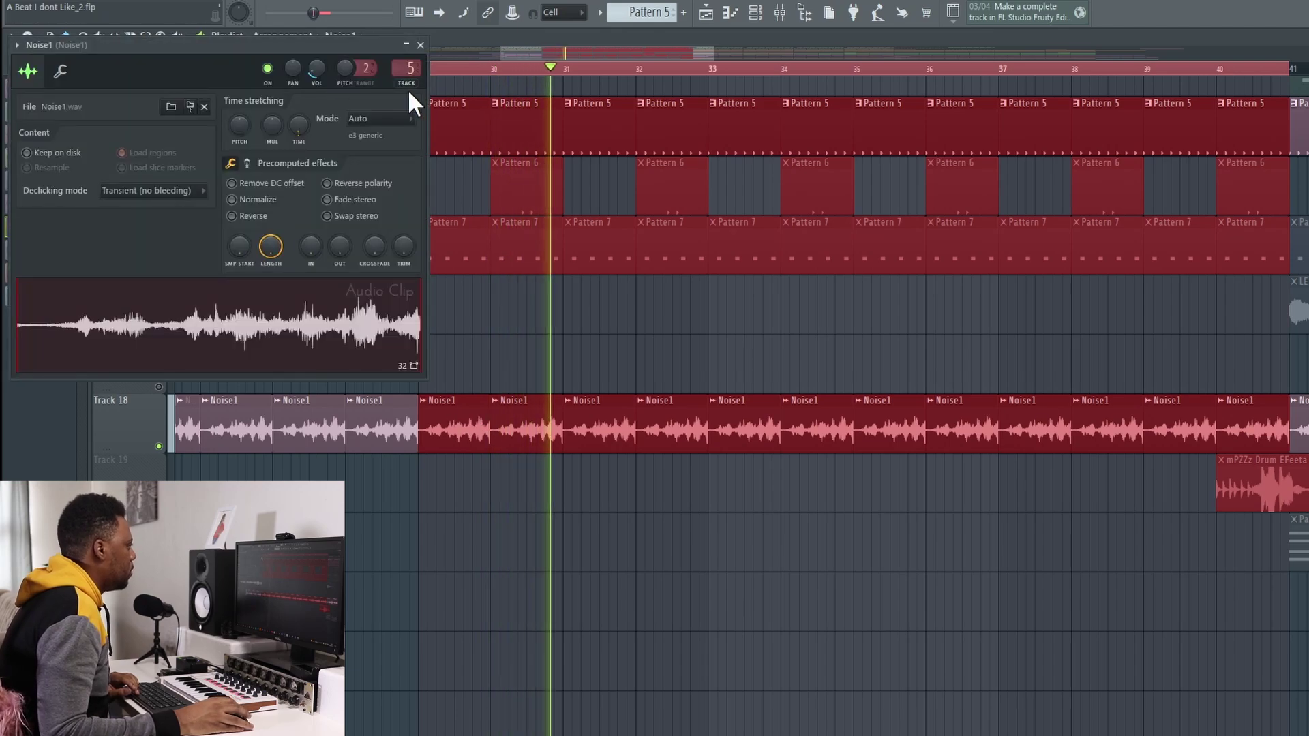
double_click(409, 68)
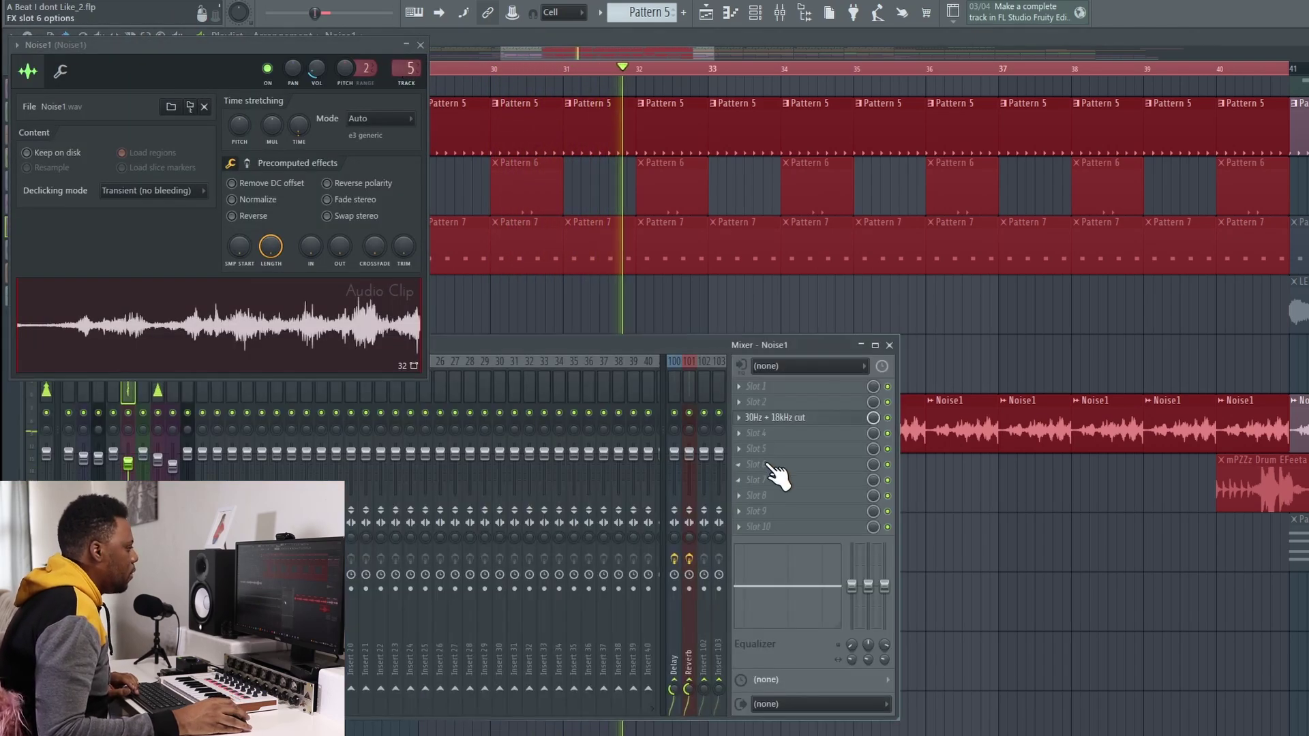
left_click(808, 419)
left_click_drag(470, 163, 981, 300)
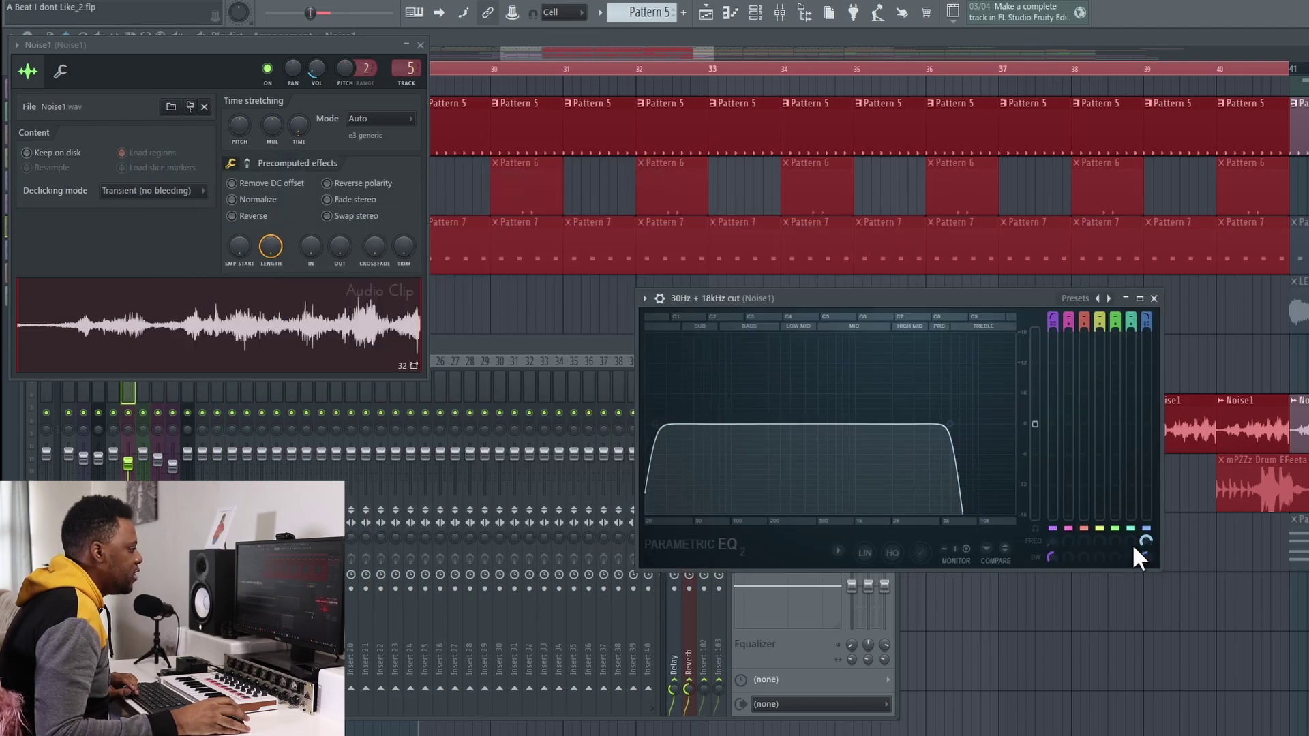
Raise the Noise1 equalizer's low cut and lower its band 7 low pass to about 2540 Hz during playback, and return to the playlist
left_click_drag(1047, 549, 1048, 545)
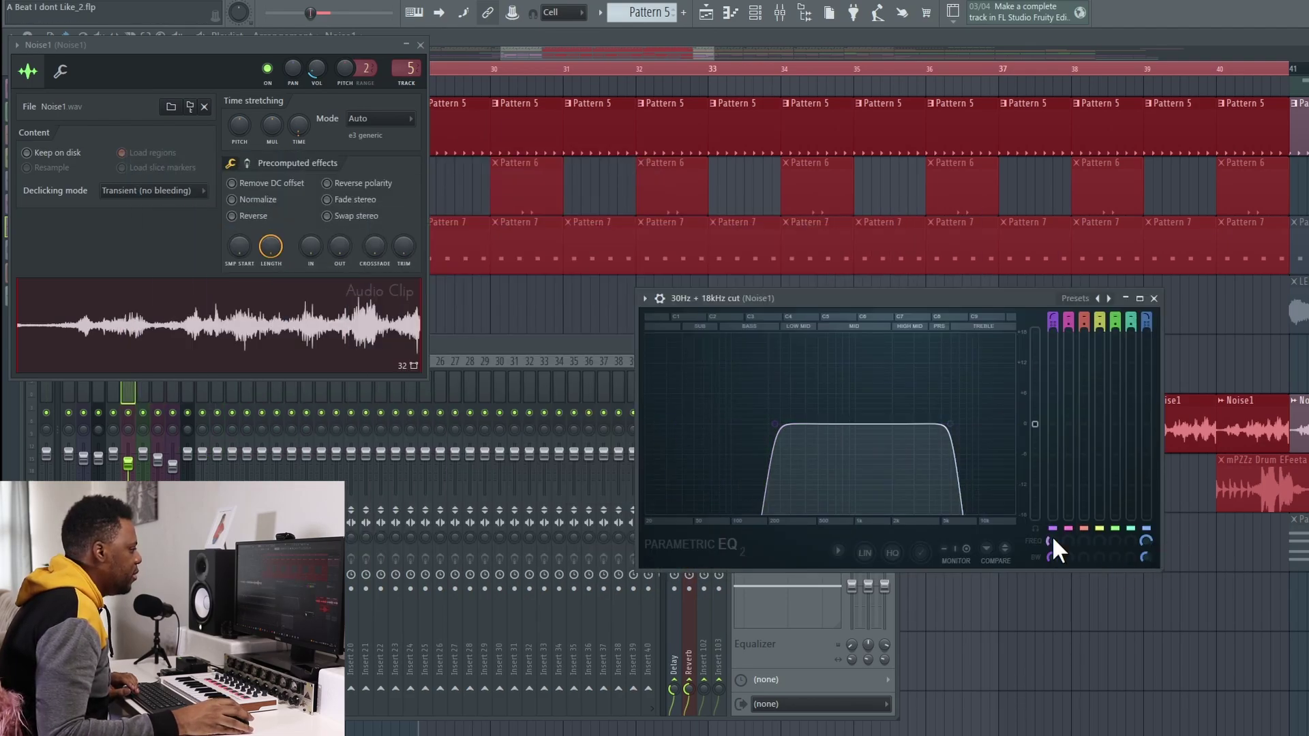
key("space")
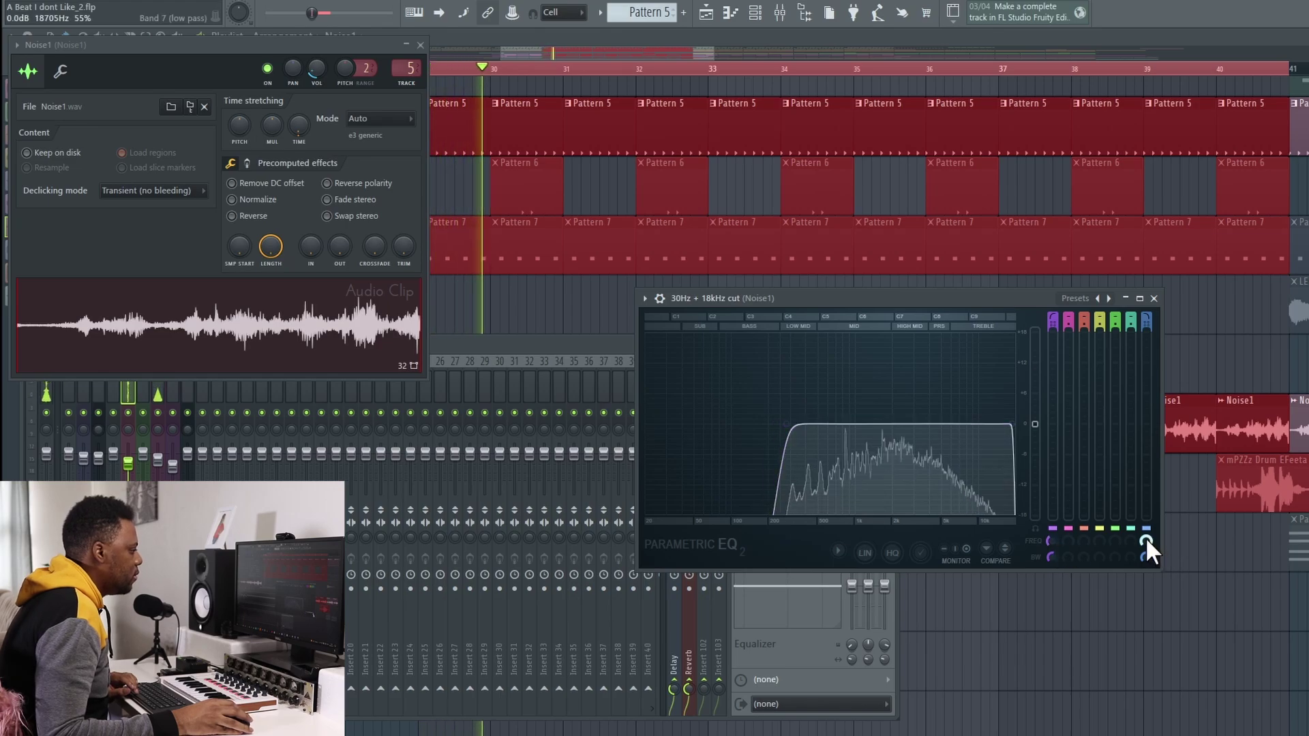
left_click_drag(1146, 541, 1145, 566)
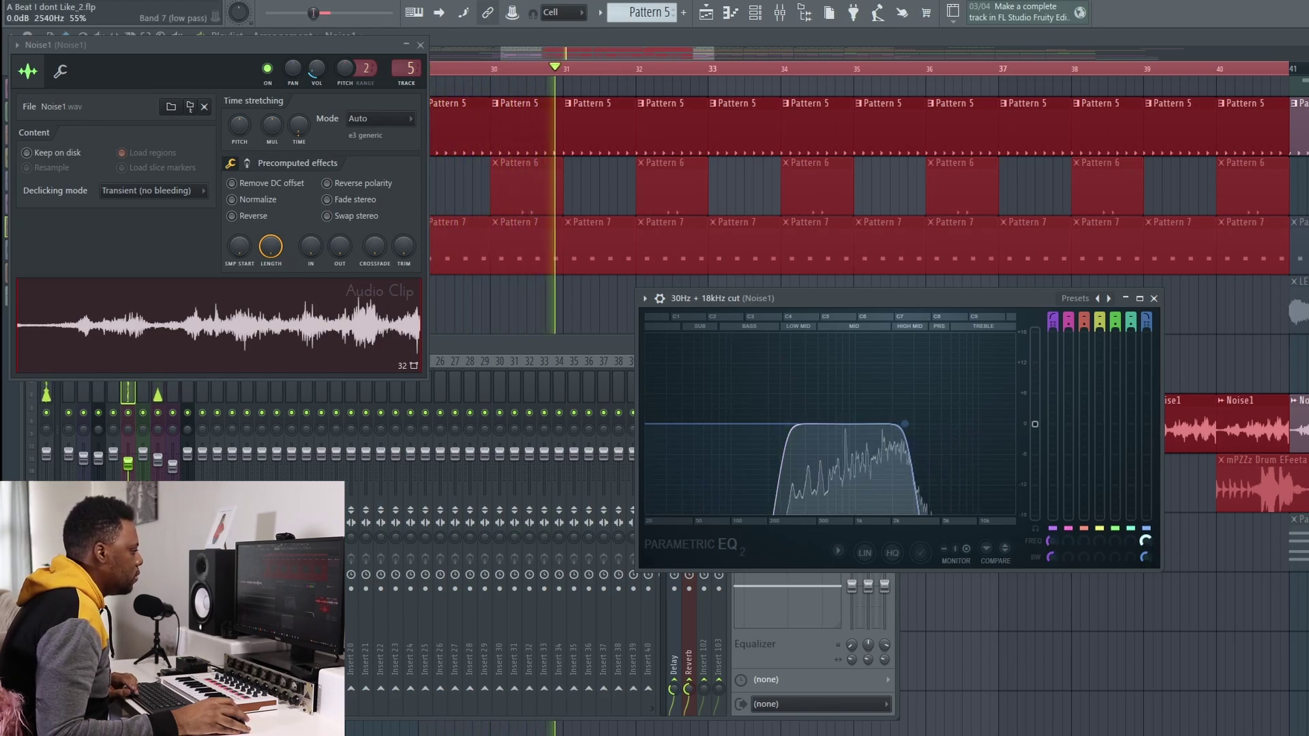
left_click(420, 45)
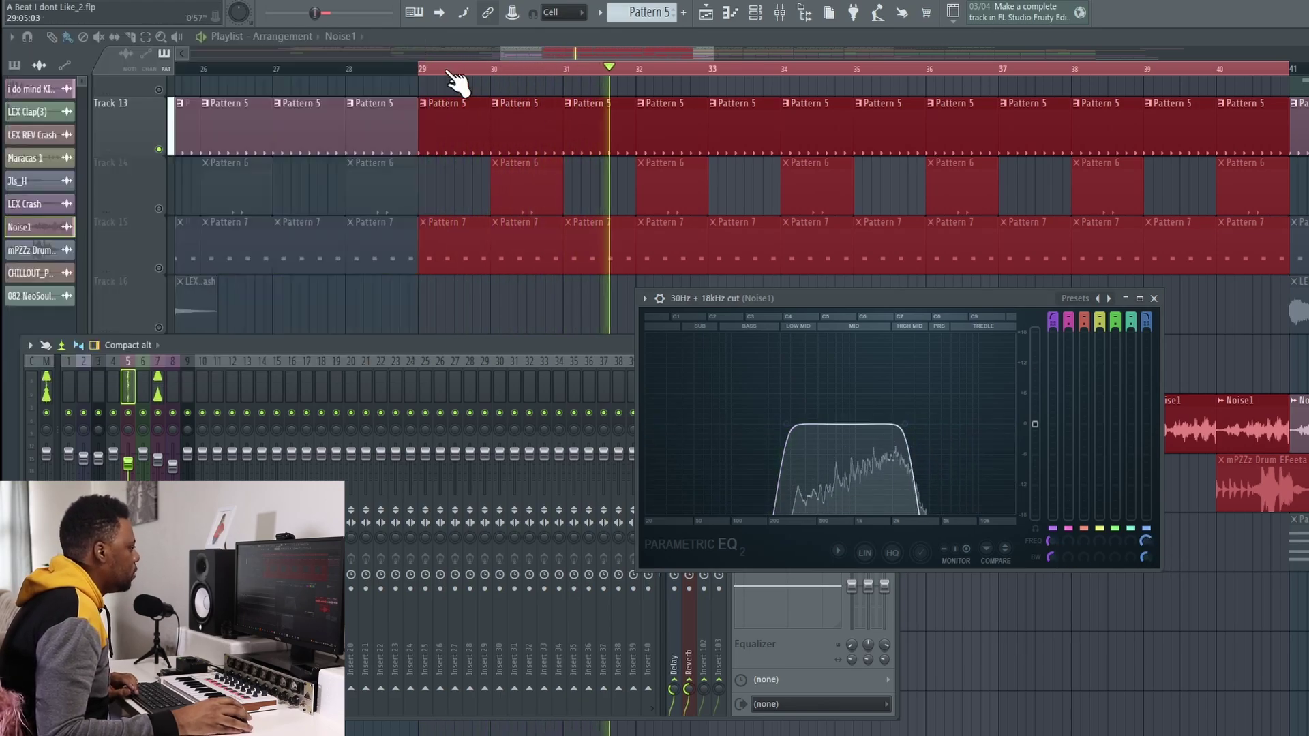
left_click(1153, 298)
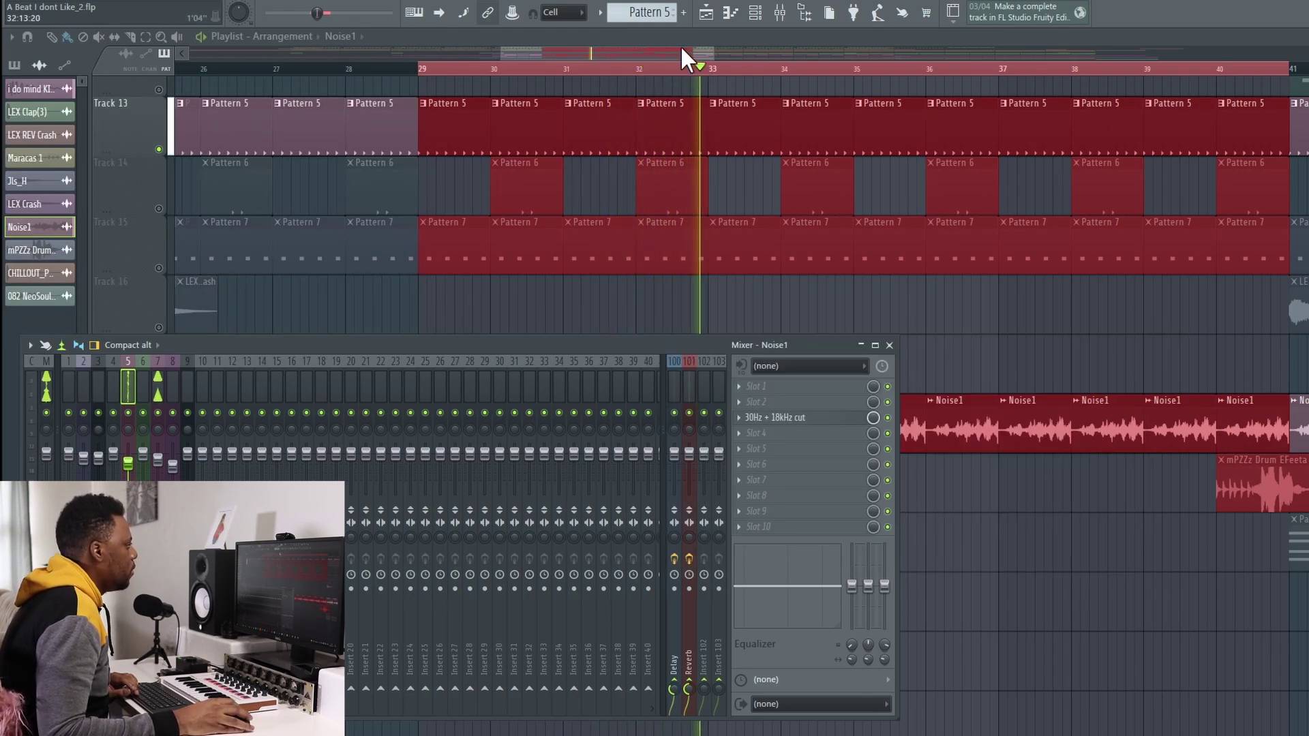
key("F9")
scroll(696, 81, "down", 3)
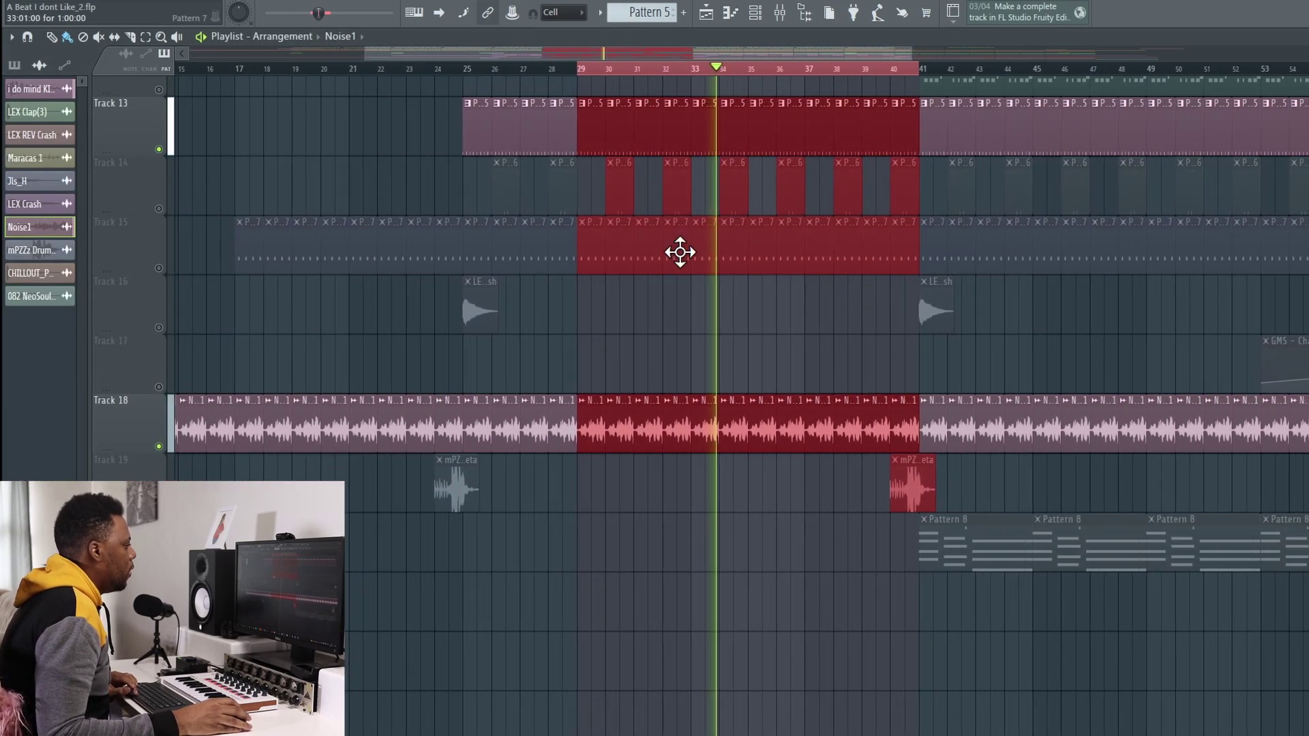
Extend the playback range back to start at bar 25, unmute Track 16, and audition its LEX Crash clip
key("space")
left_click_drag(519, 67, 476, 66)
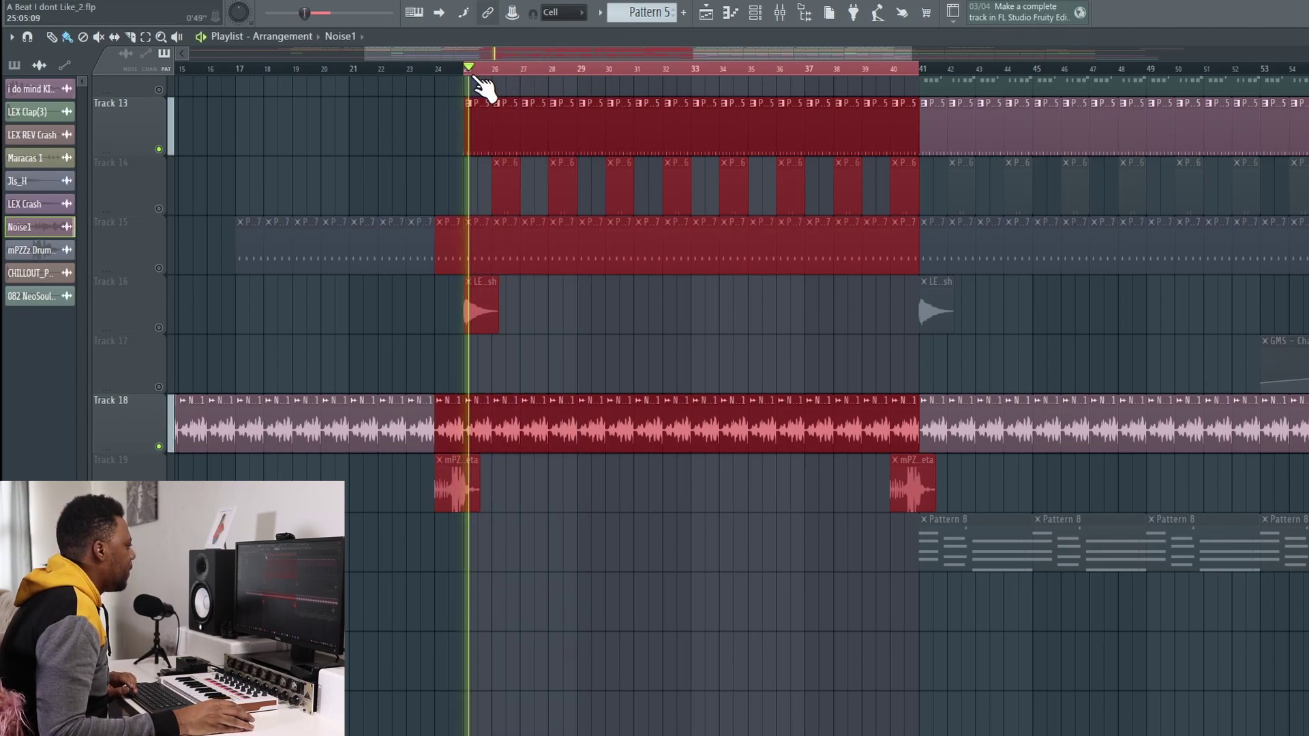
scroll(476, 77, "up", 3)
left_click(159, 327)
key("space")
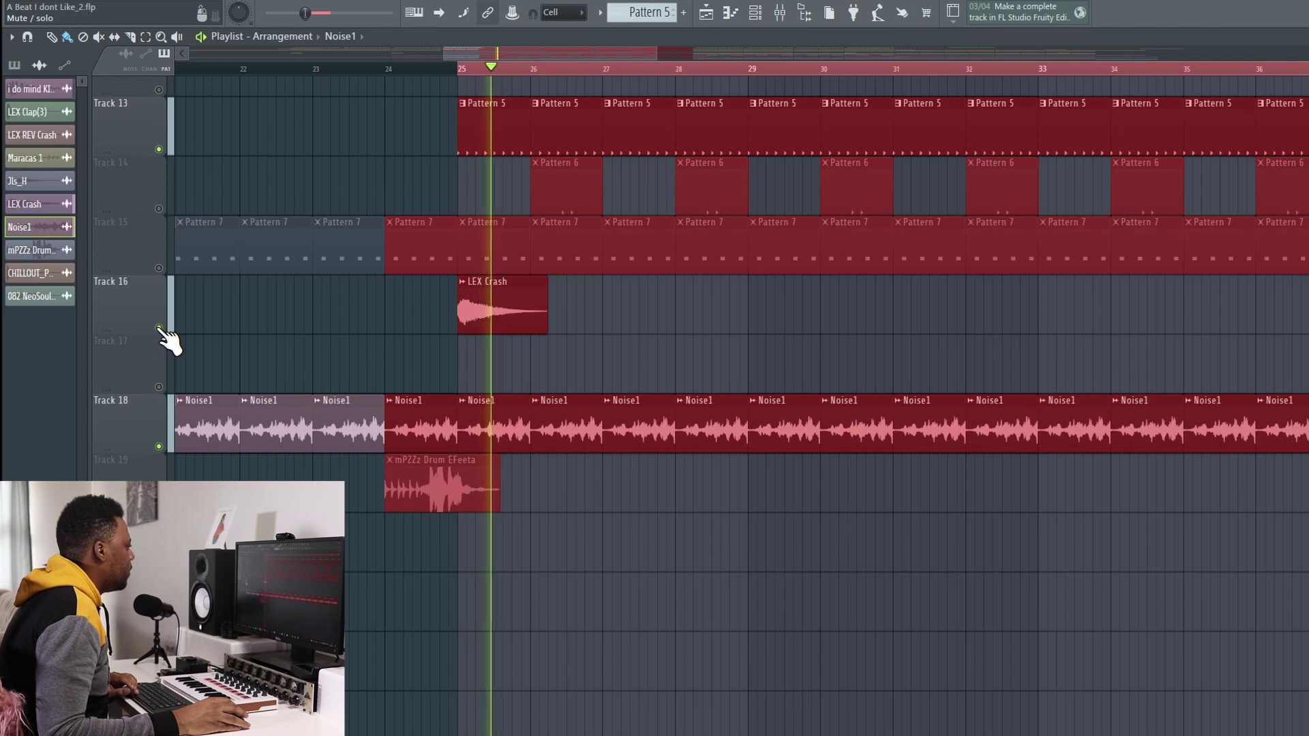
key("space")
Delete all the Rhodes MK1 chord notes from Pattern 1 in the piano roll and close it
scroll(521, 206, "up", 3)
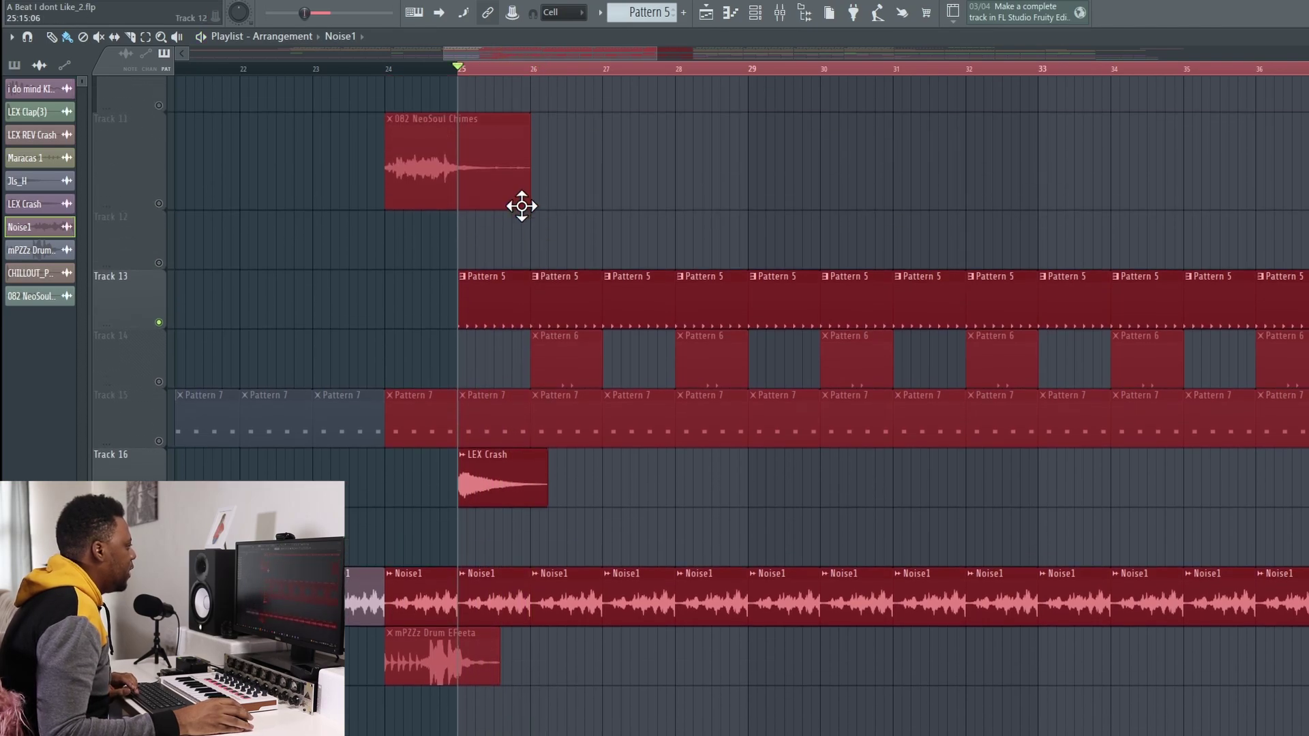
scroll(522, 206, "up", 1)
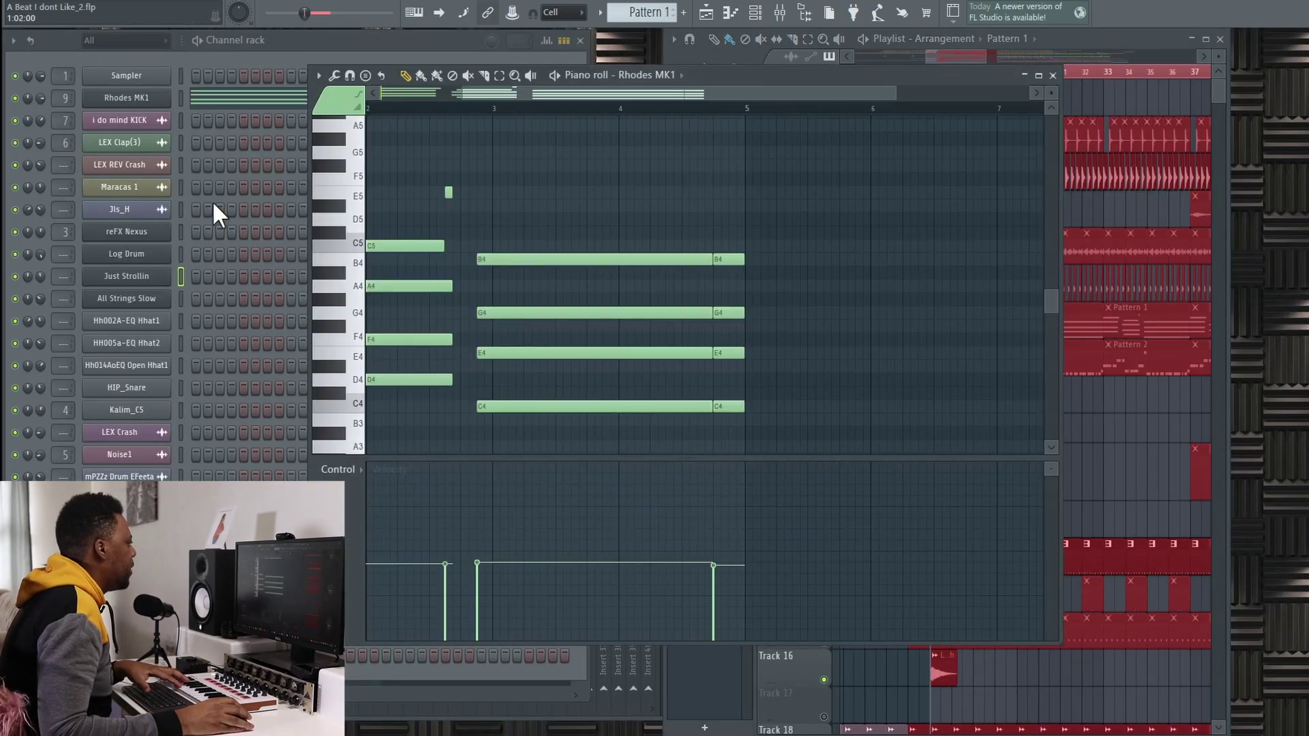
left_click(374, 45)
left_click(255, 103)
left_click(255, 104)
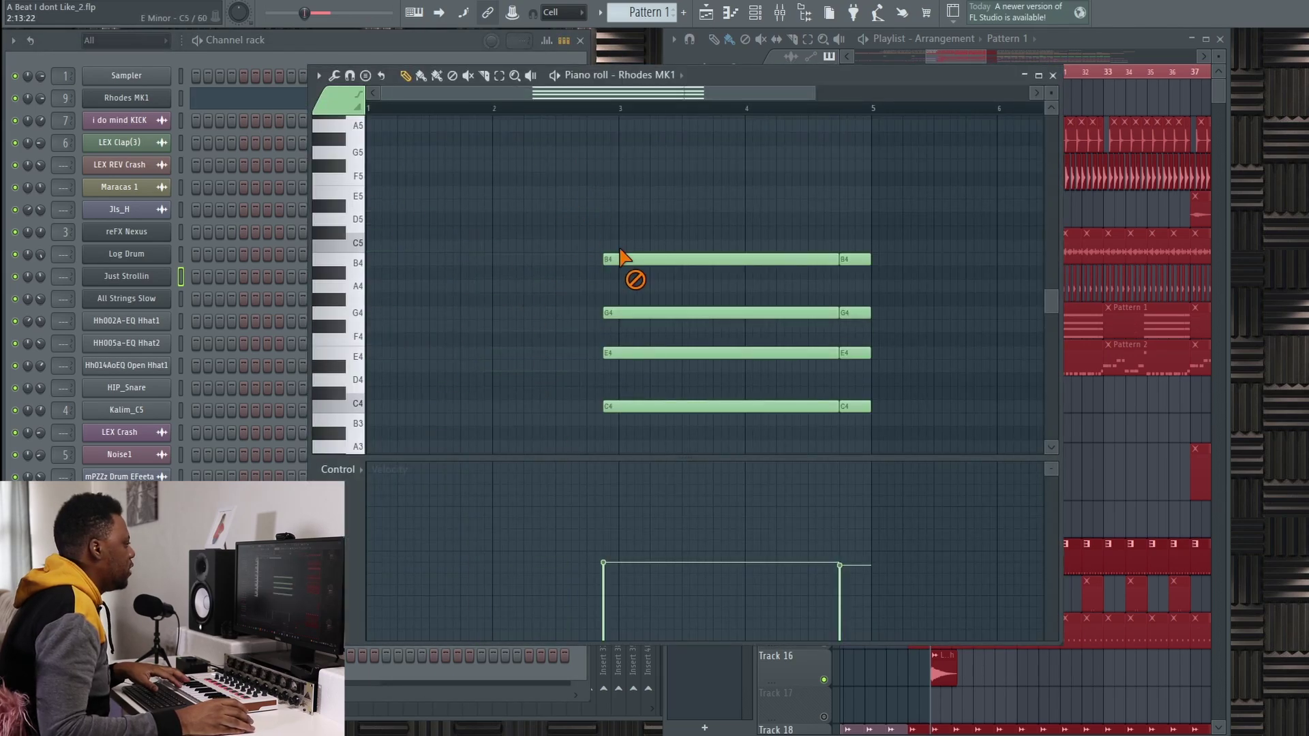
left_click_drag(621, 258, 695, 410)
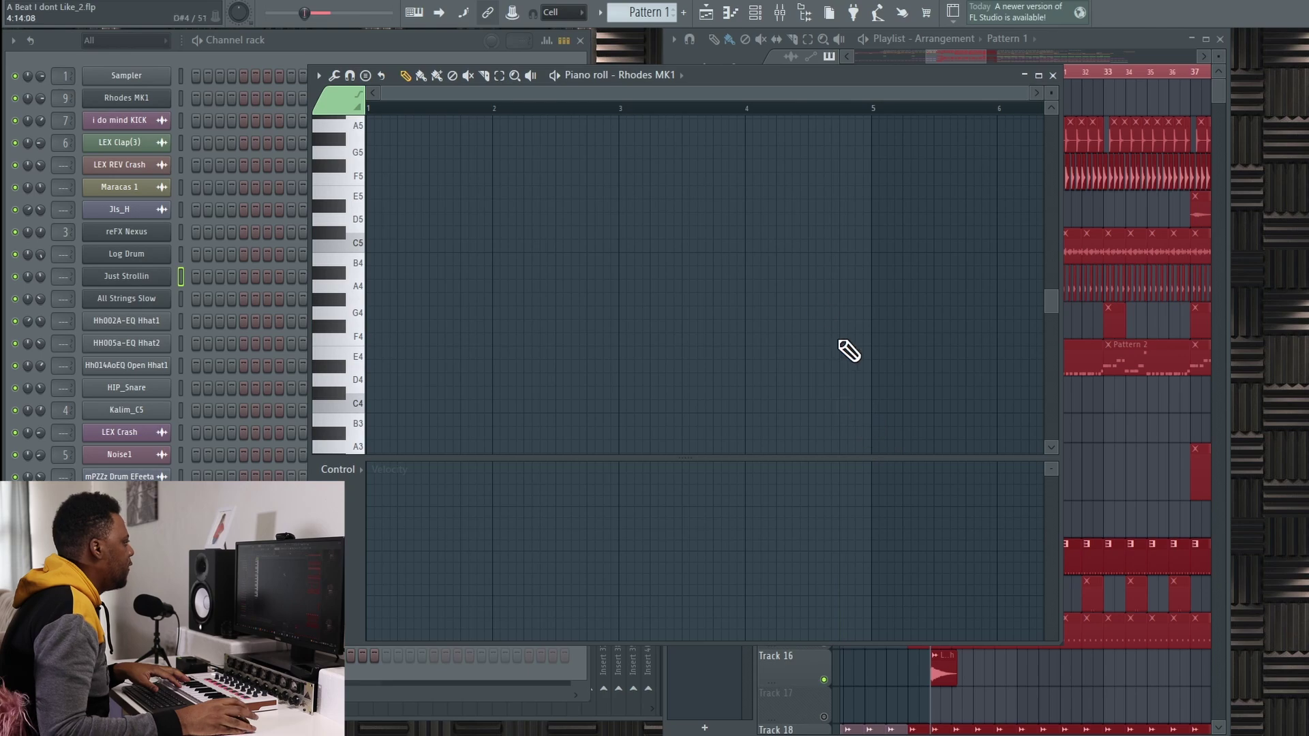
left_click(409, 36)
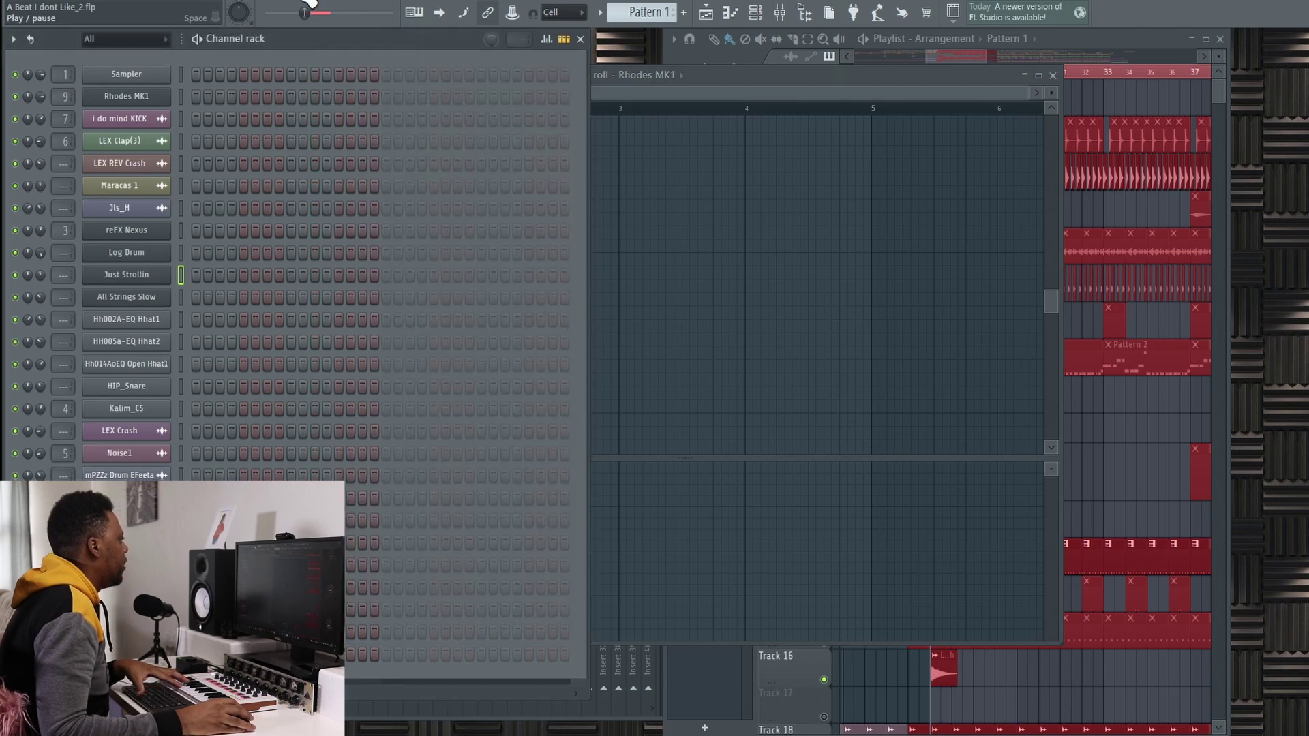
left_click(1053, 75)
Play in a new chord part on the Just Strollin channel in Pattern 1 over the arrangement from bar 25, with Track 7 unmuted
left_click_drag(973, 53, 974, 53)
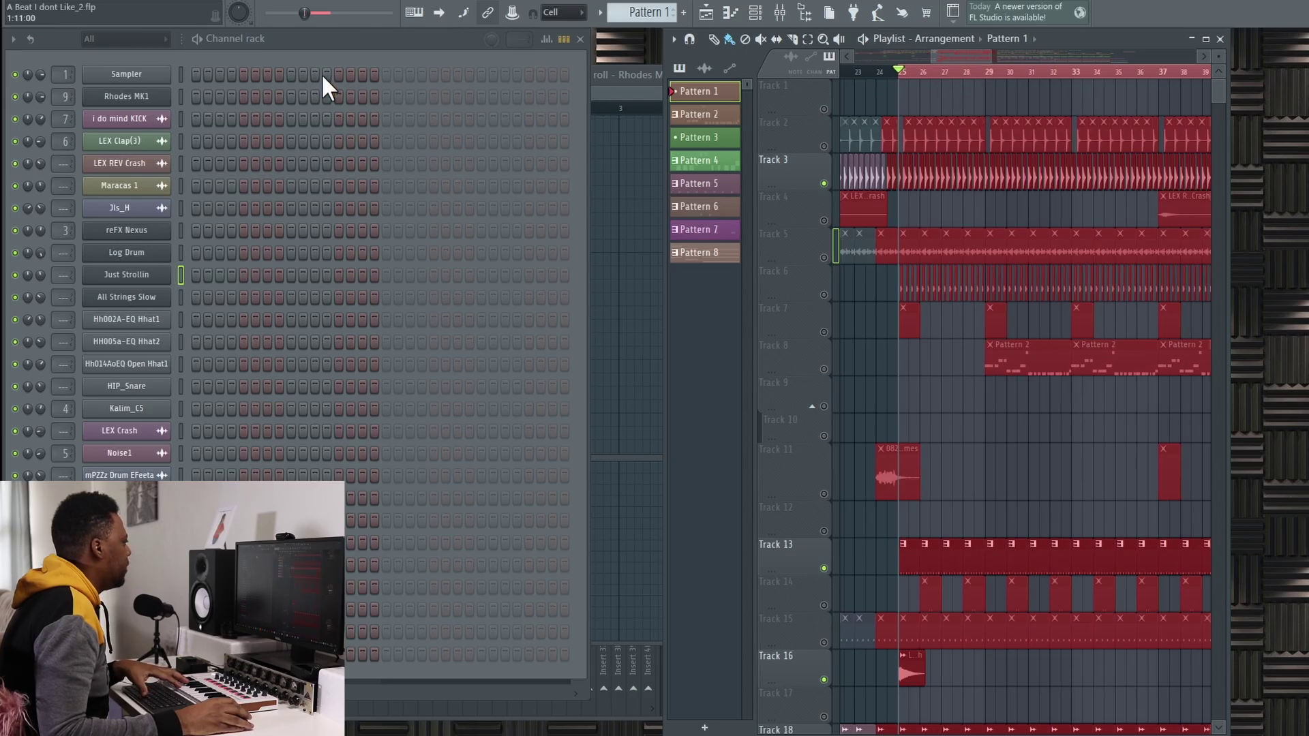
key("space")
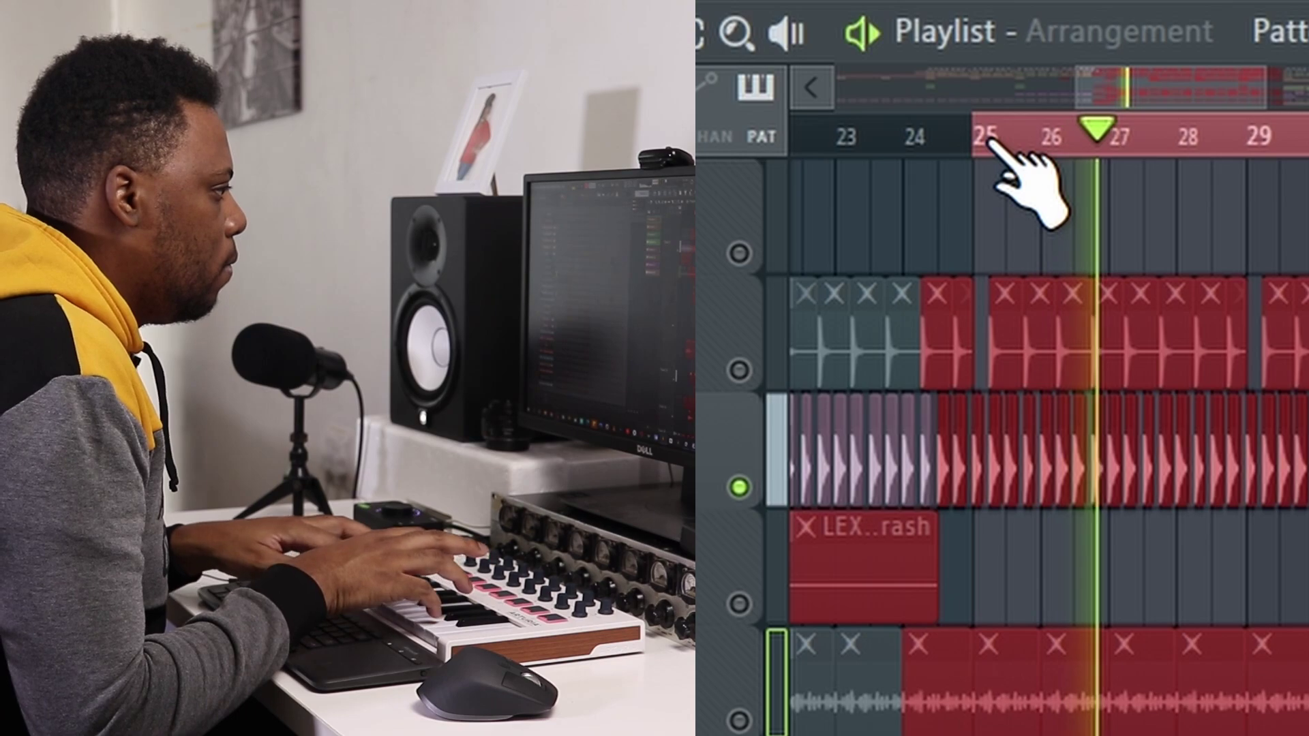
key("space")
left_click(992, 177)
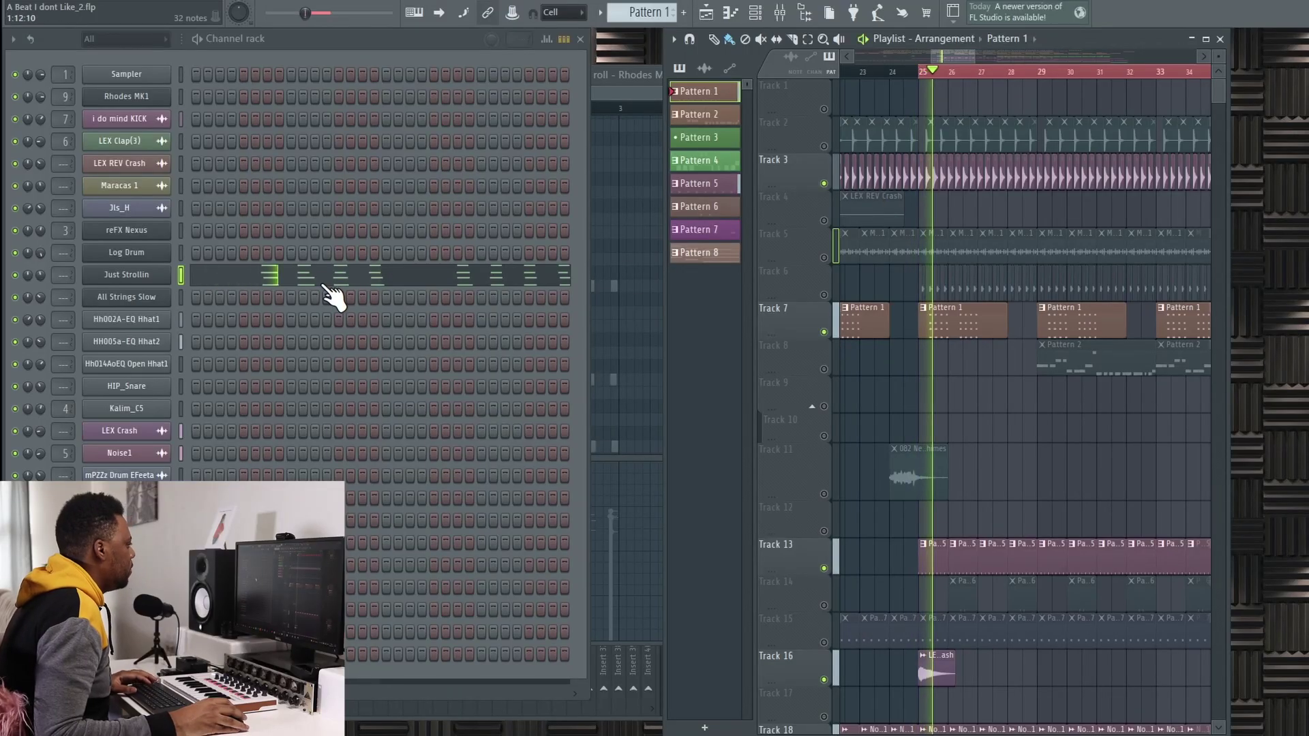
Open the Just Strollin notes in the piano roll and quantize them with the Default template
left_click(326, 284)
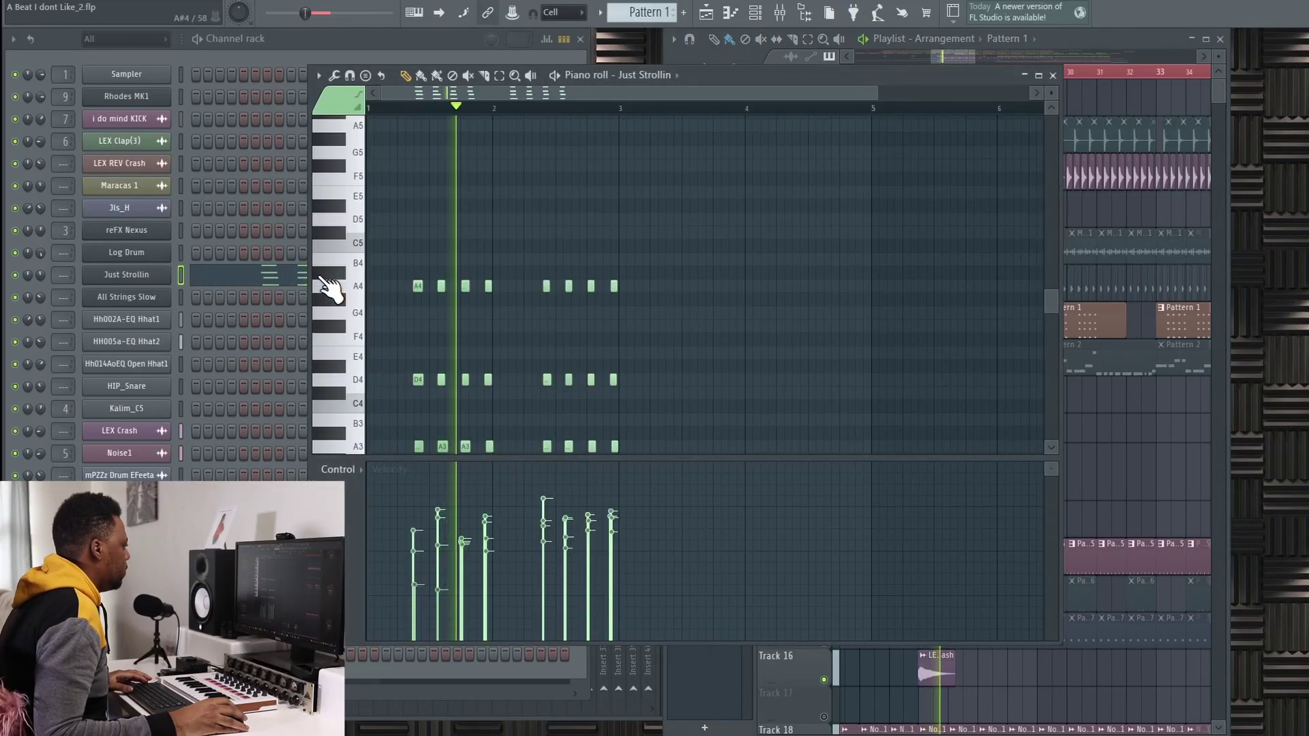
key("alt+q")
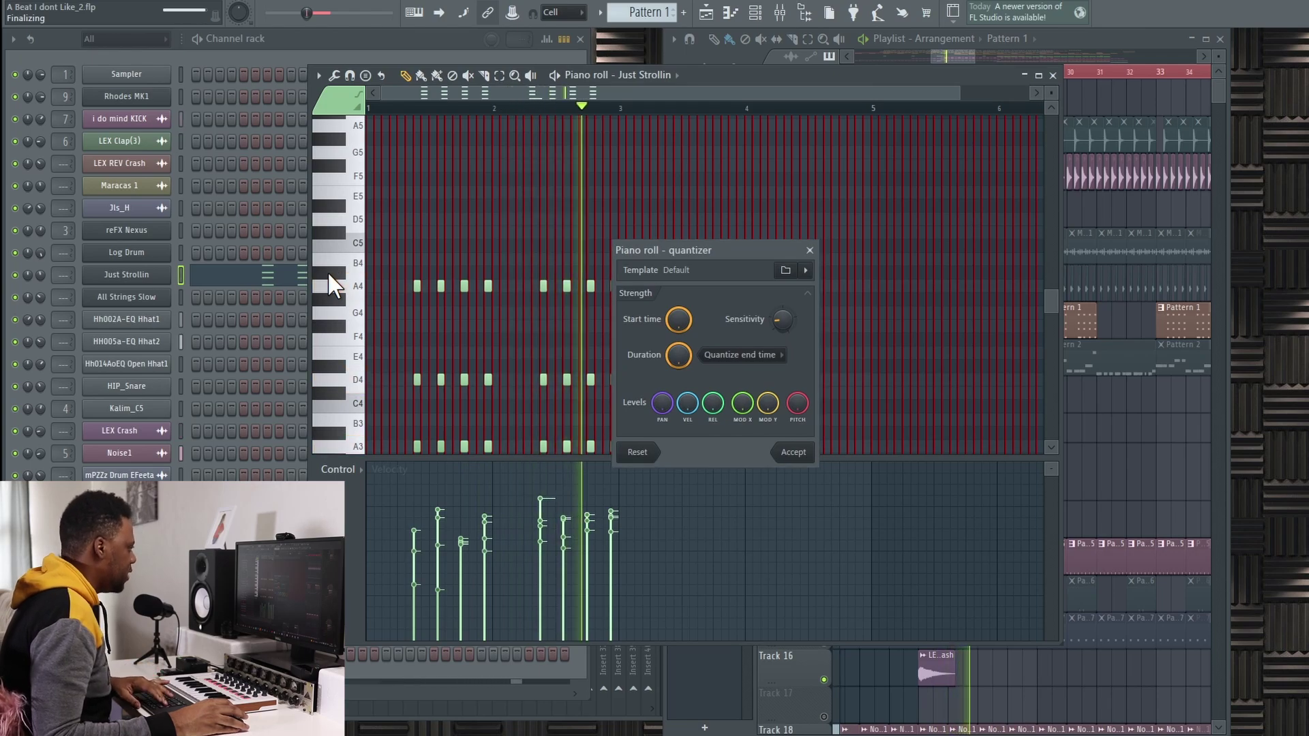
key("Return")
Level the velocities of all Just Strollin notes to the same medium value, play them back, and close the piano roll
scroll(511, 257, "down", 3)
scroll(1038, 101, "down", 2)
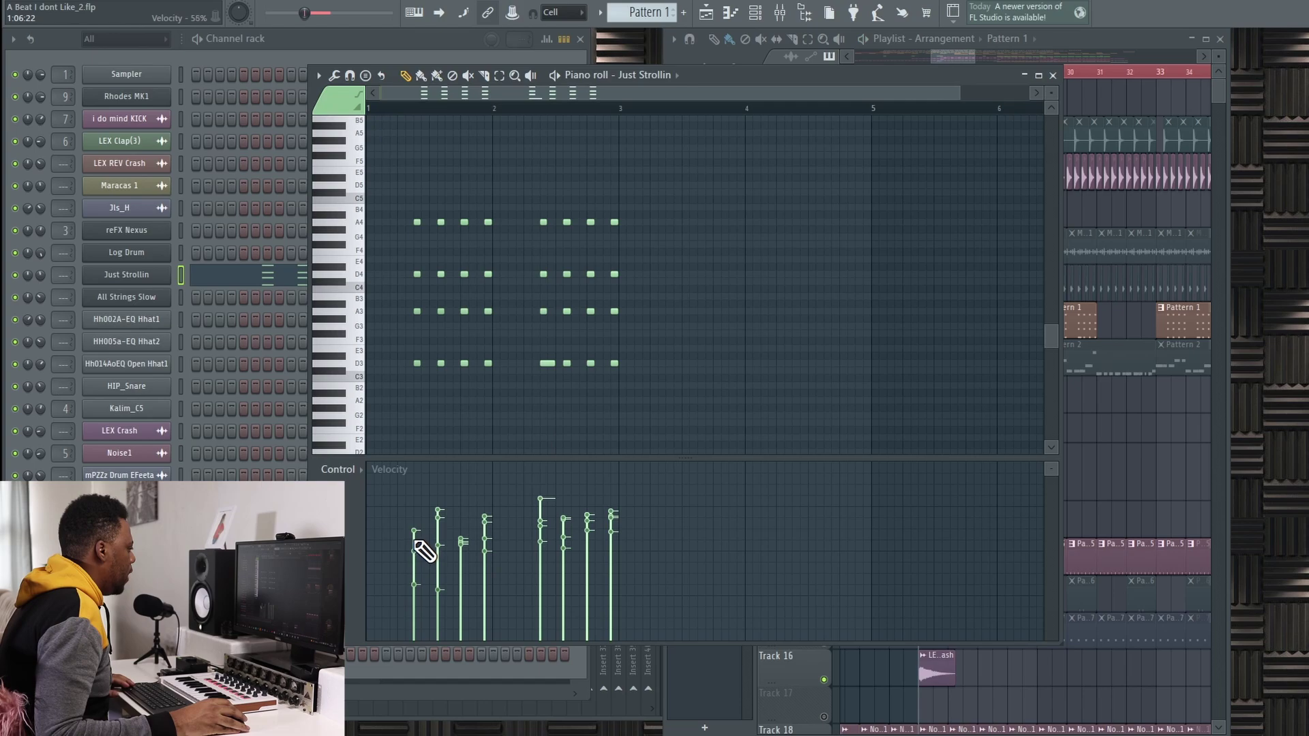
left_click_drag(422, 553, 633, 554)
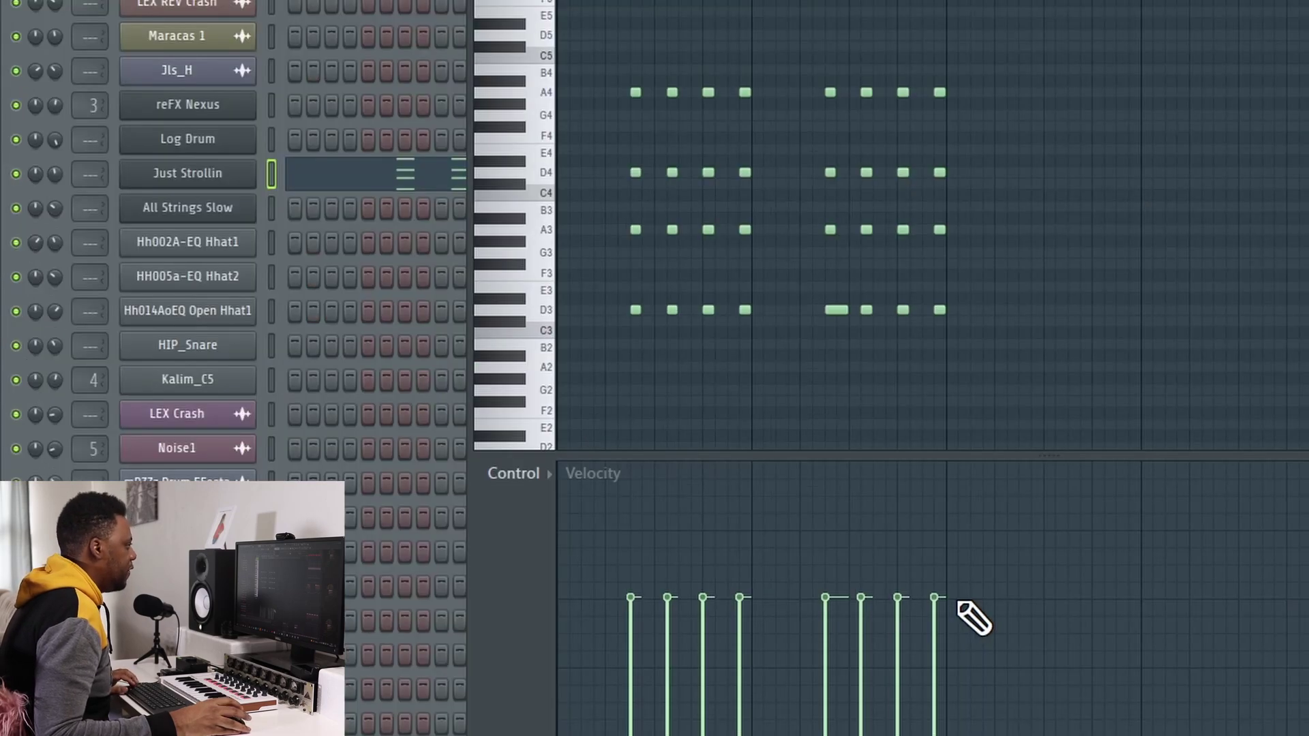
key("space")
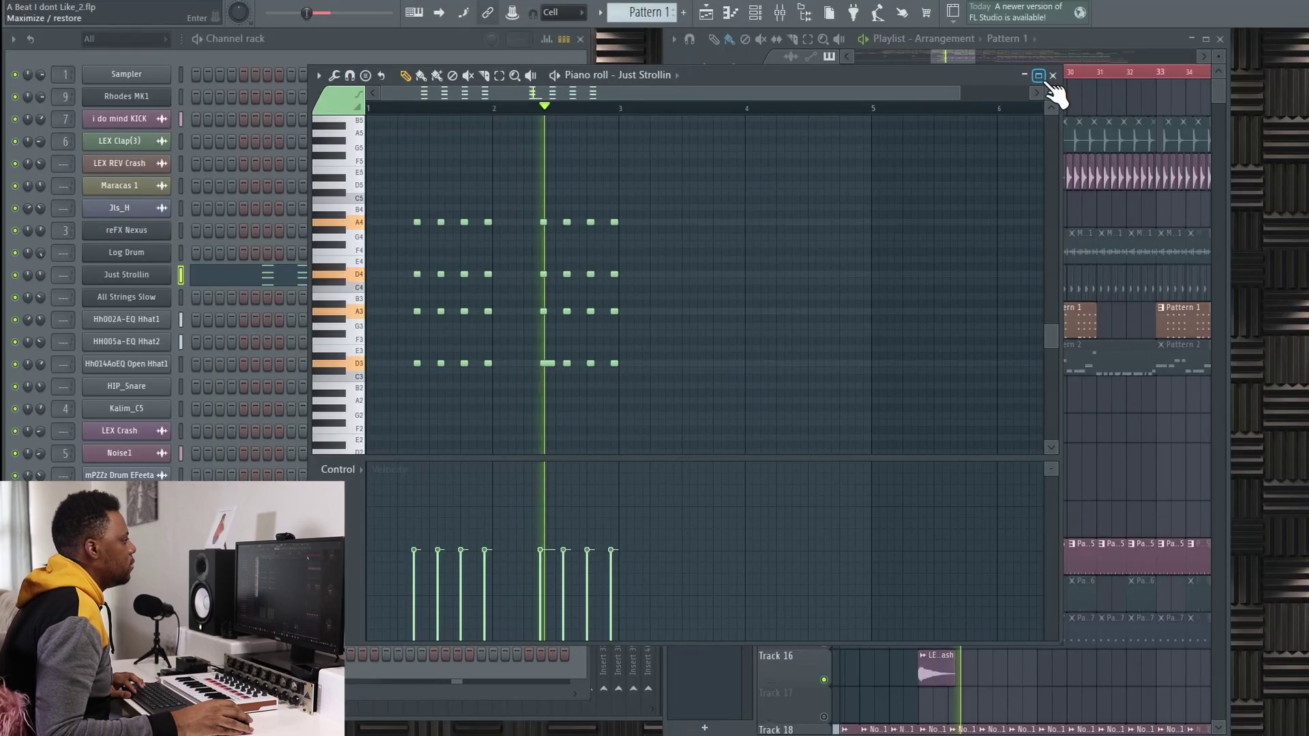
left_click(1052, 81)
Maximize the playlist and fill Track 7 with back-to-back Pattern 1 clips through bar 76, and play the result from bar 25
double_click(1080, 37)
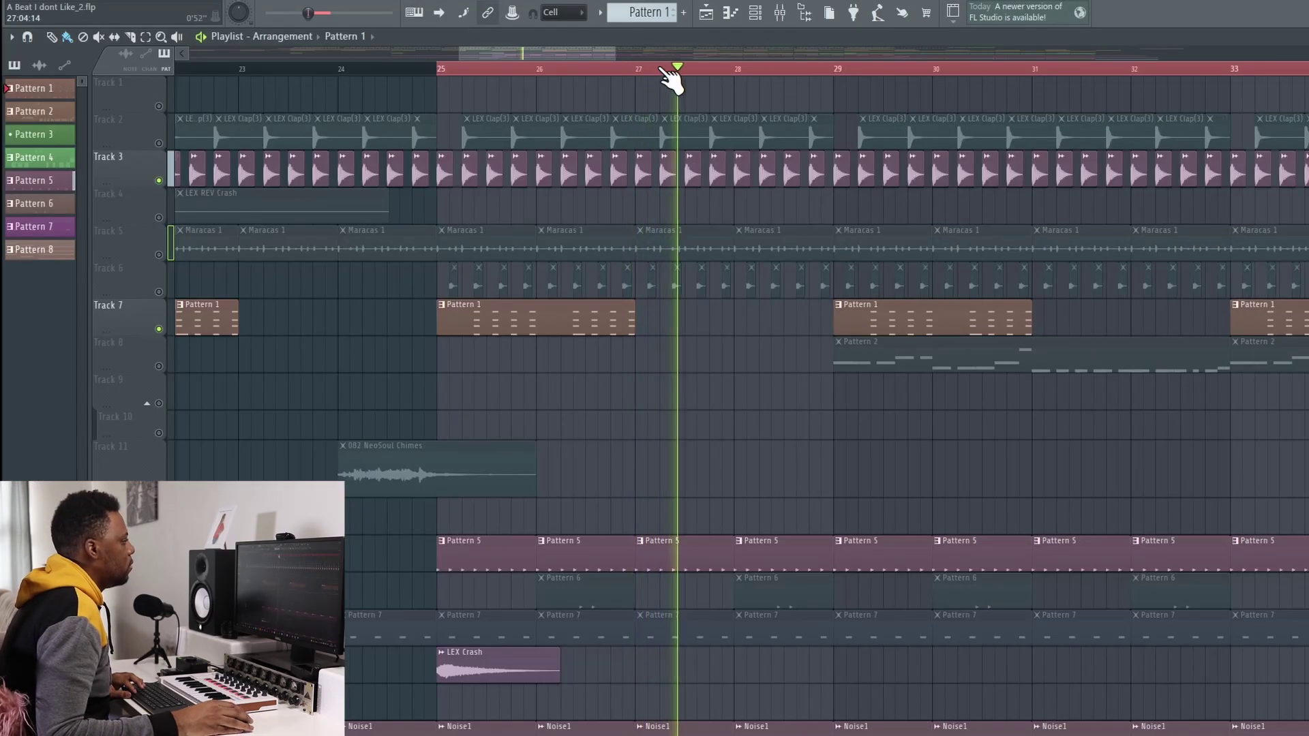
scroll(672, 79, "down", 3)
scroll(672, 79, "down", 4)
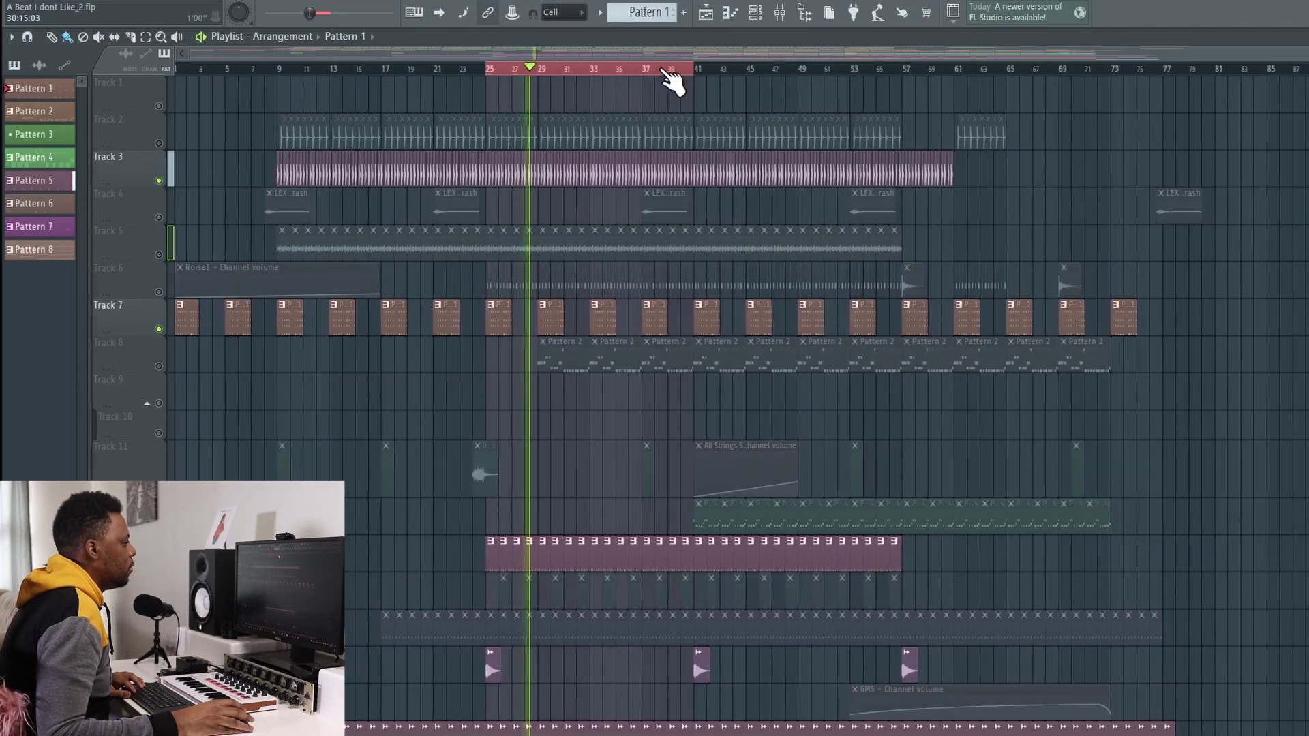
left_click_drag(872, 317, 1118, 327)
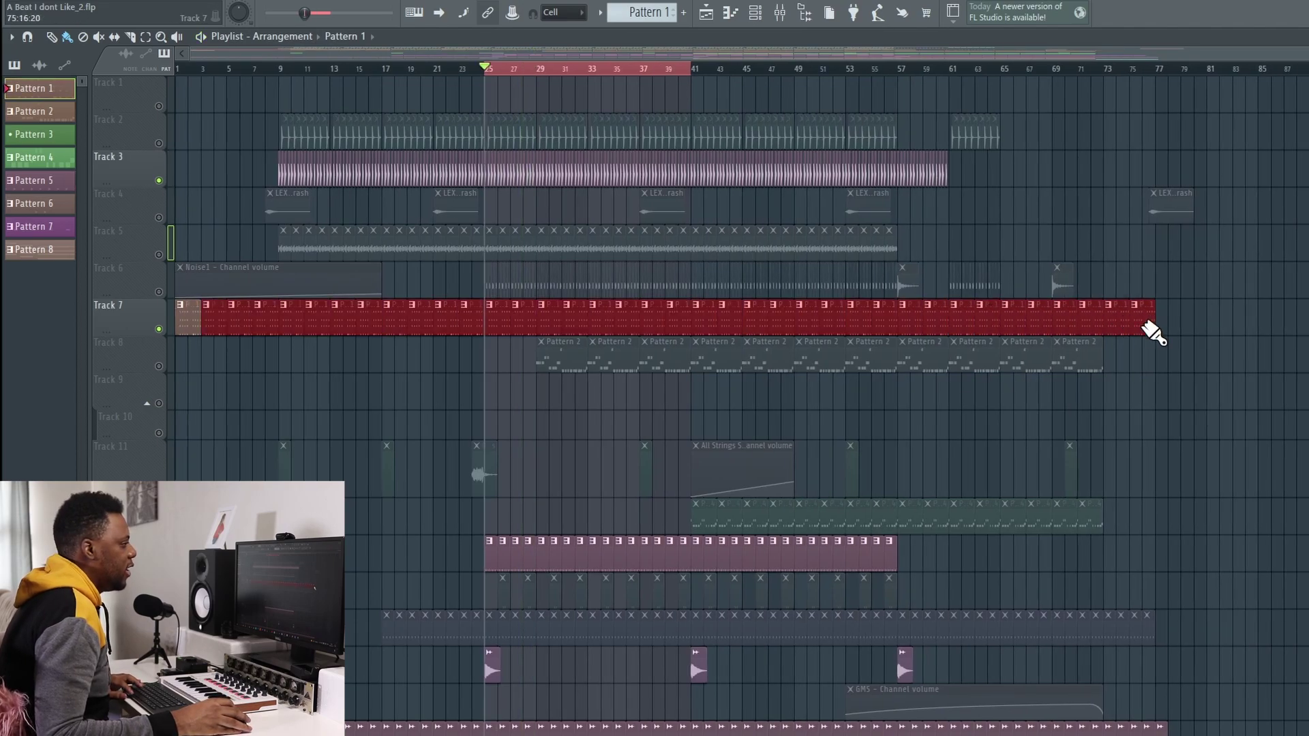
scroll(515, 80, "up", 4)
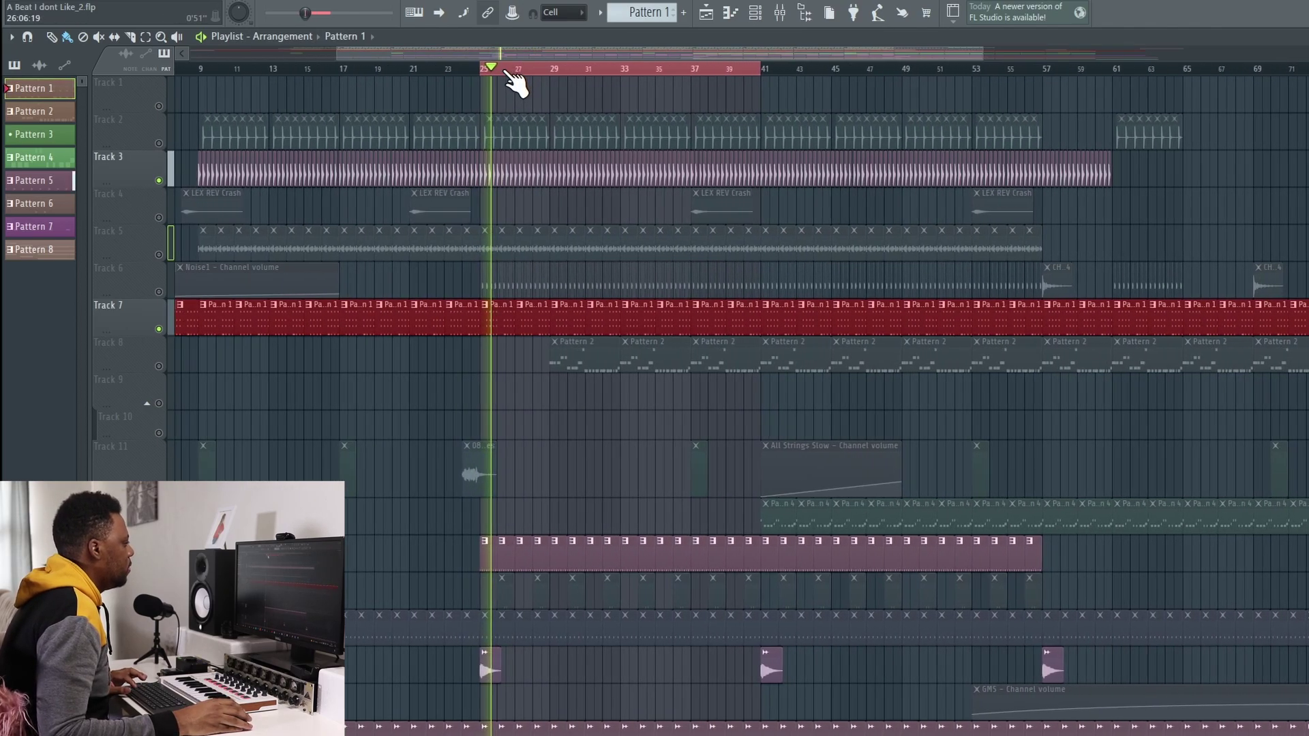
double_click(573, 68)
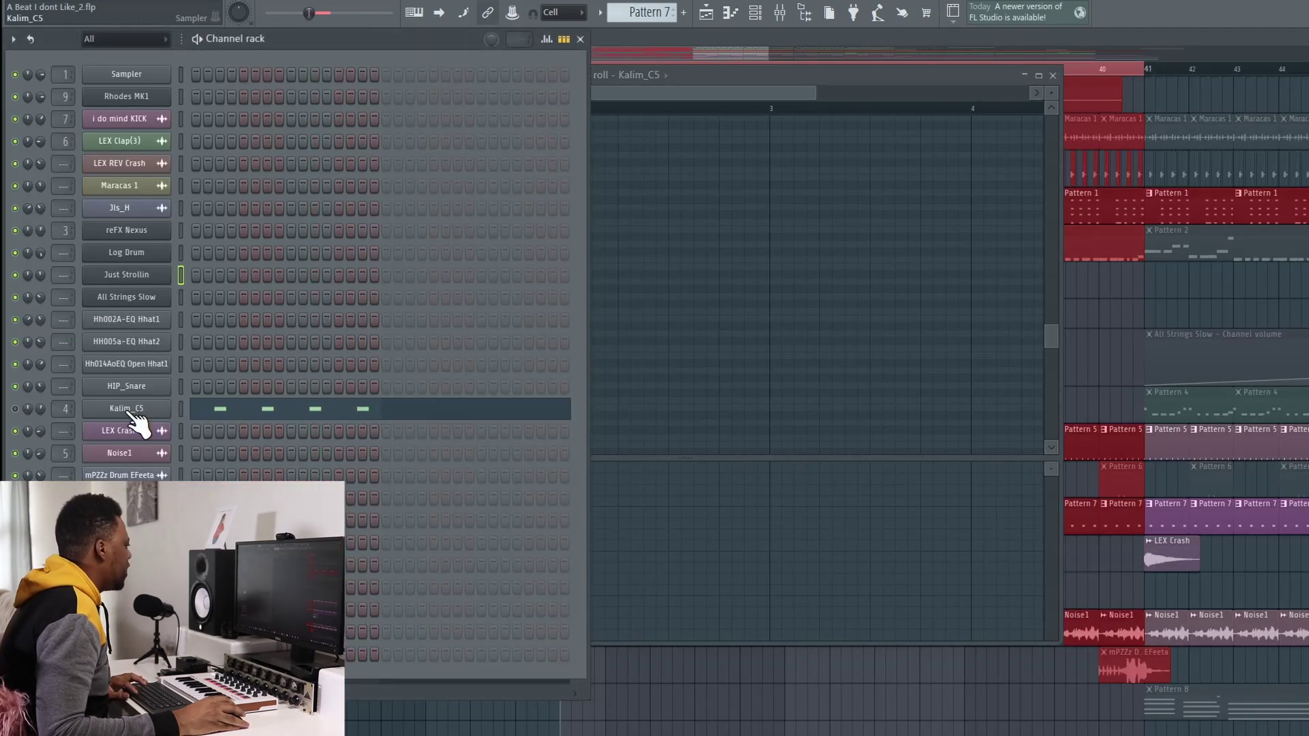
Delete FabFilter Pro-Q 3 from the Kalim_C5 channel's mixer track and load Fruity Convolver in slot 3
left_click(133, 412)
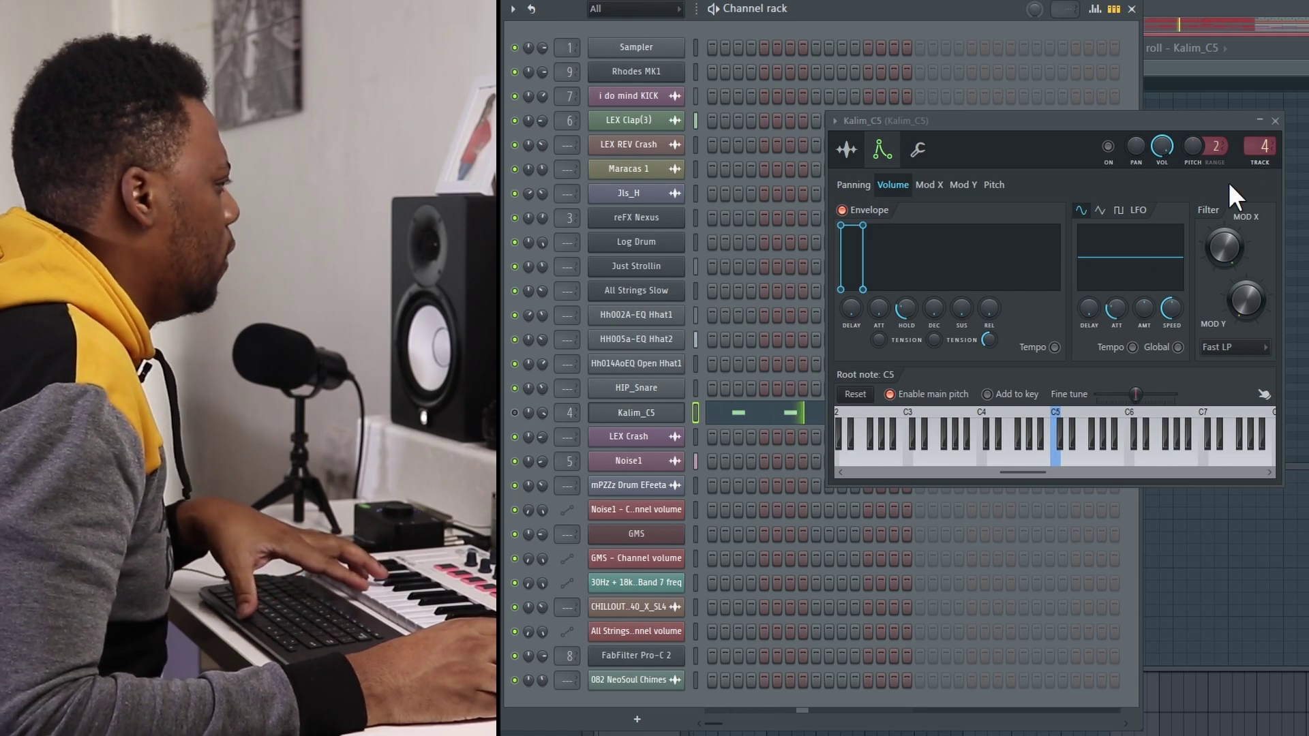
key("F9")
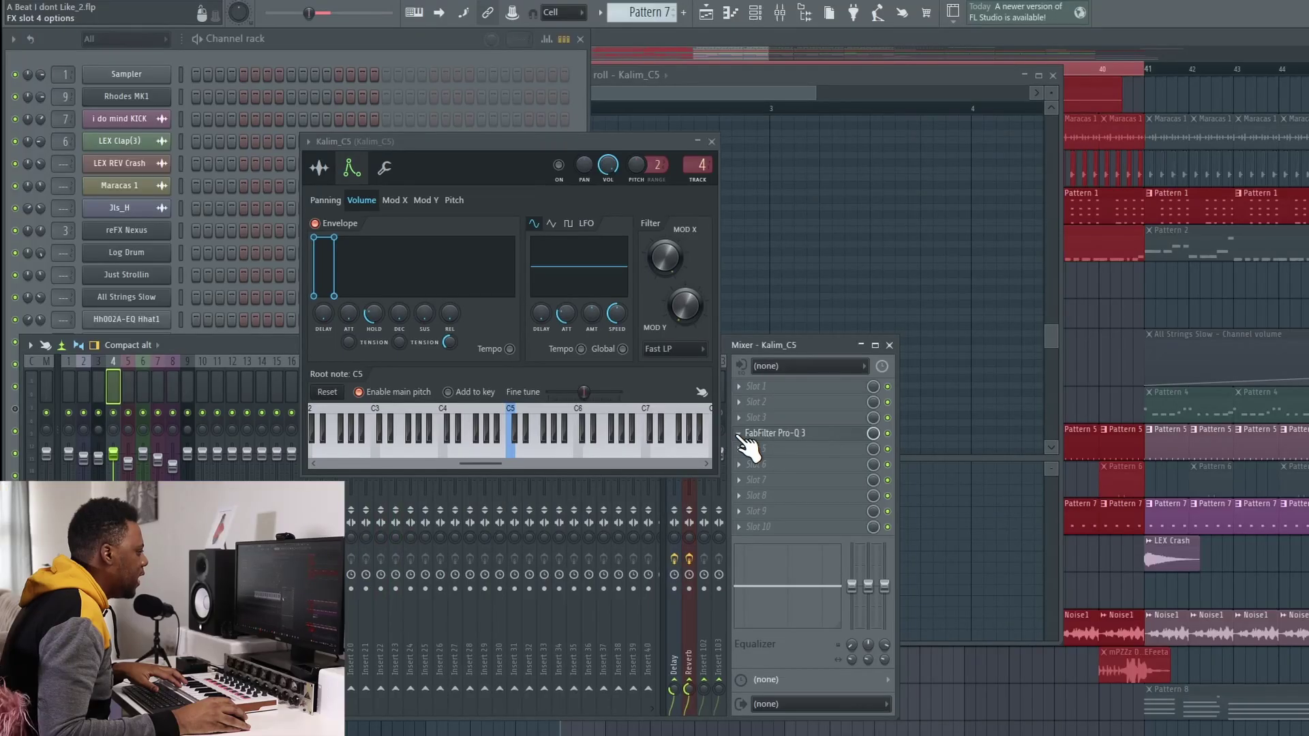
left_click(1306, 387)
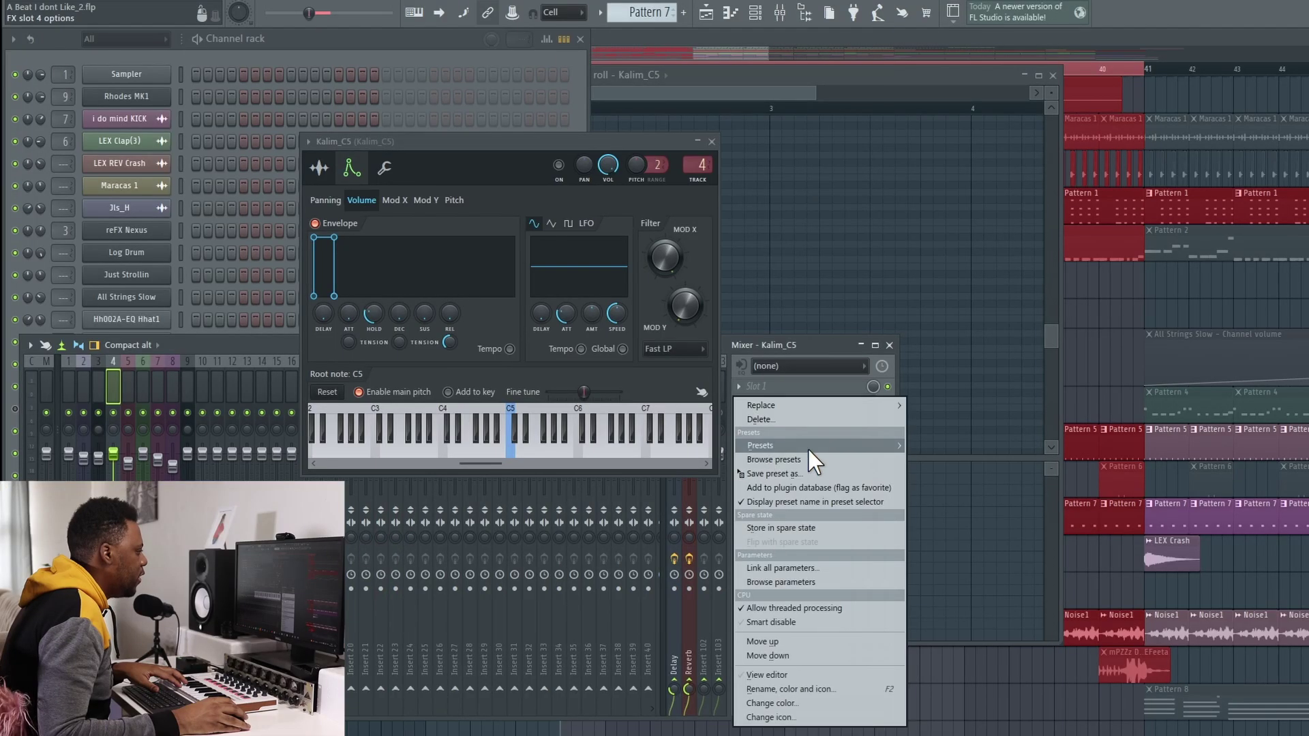
left_click(770, 418)
left_click(810, 386)
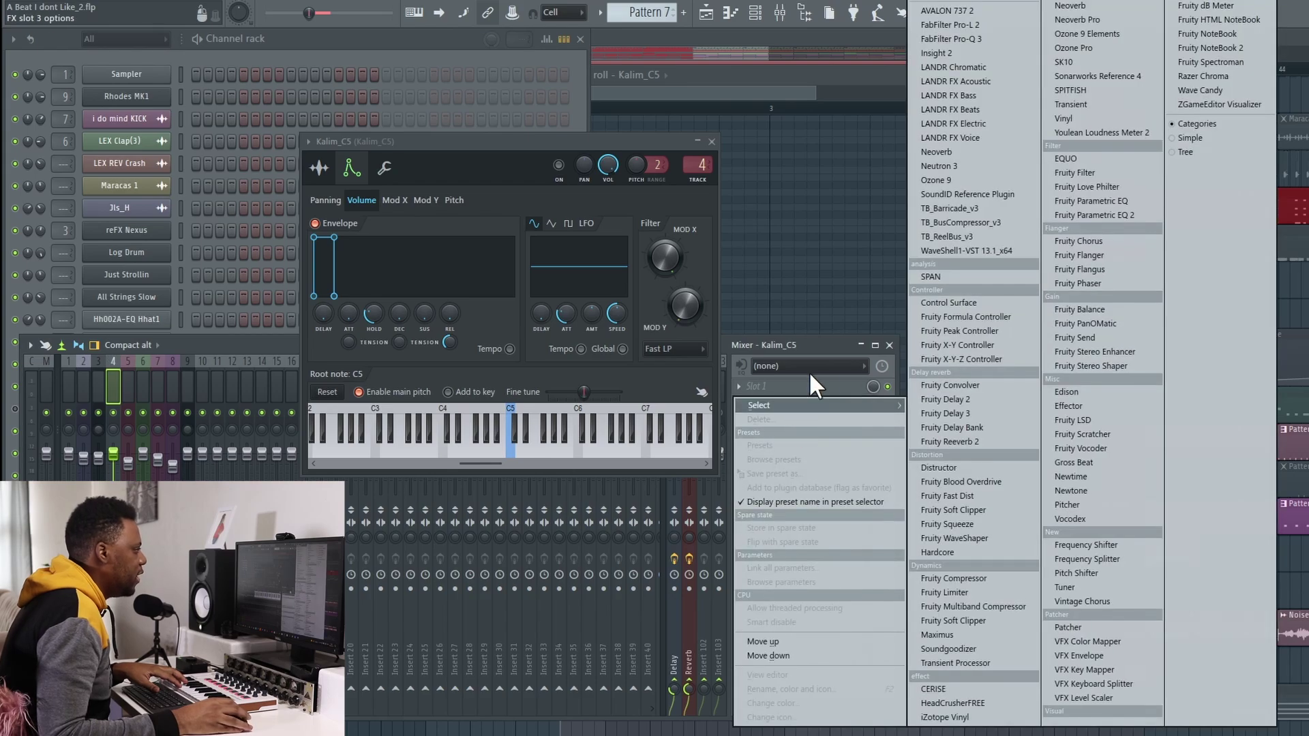
left_click(986, 386)
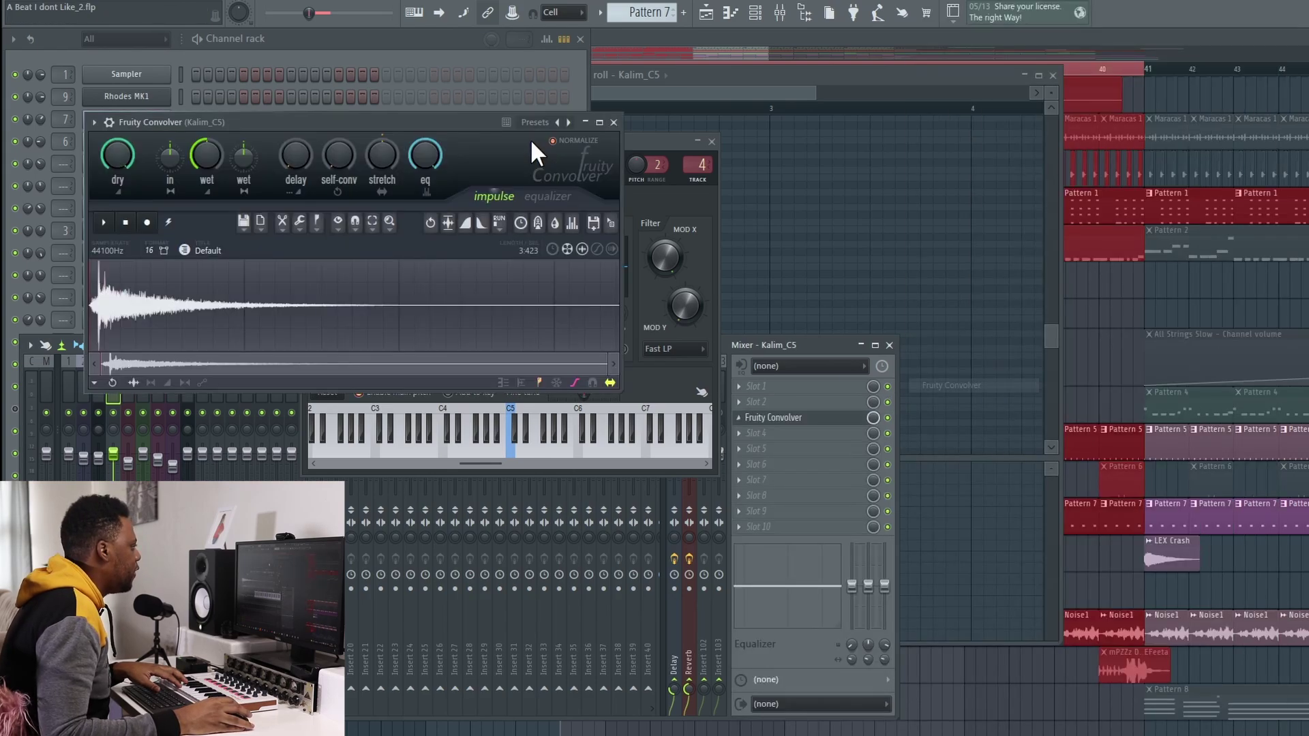
Close the Fruity Convolver and Kalim_C5 instrument windows and bring the channel rack in front of the mixer
left_click_drag(481, 120, 501, 144)
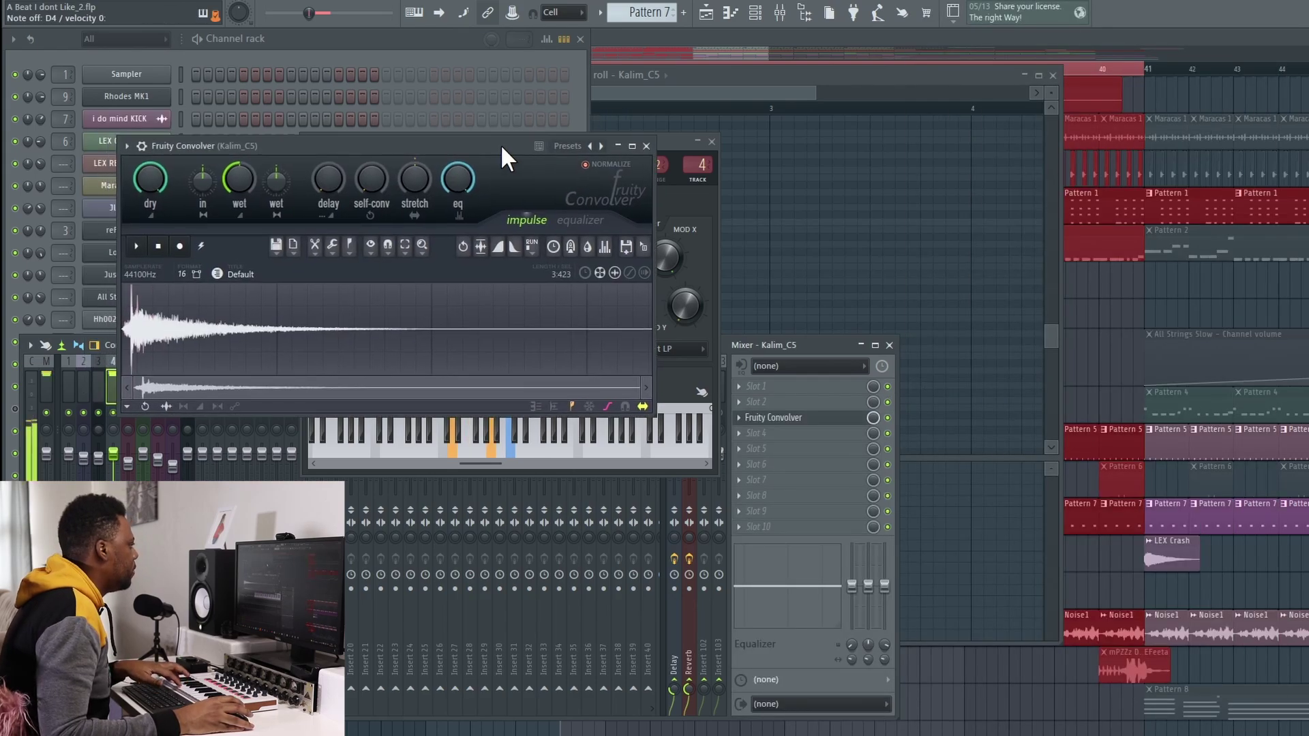
left_click(647, 147)
left_click(714, 143)
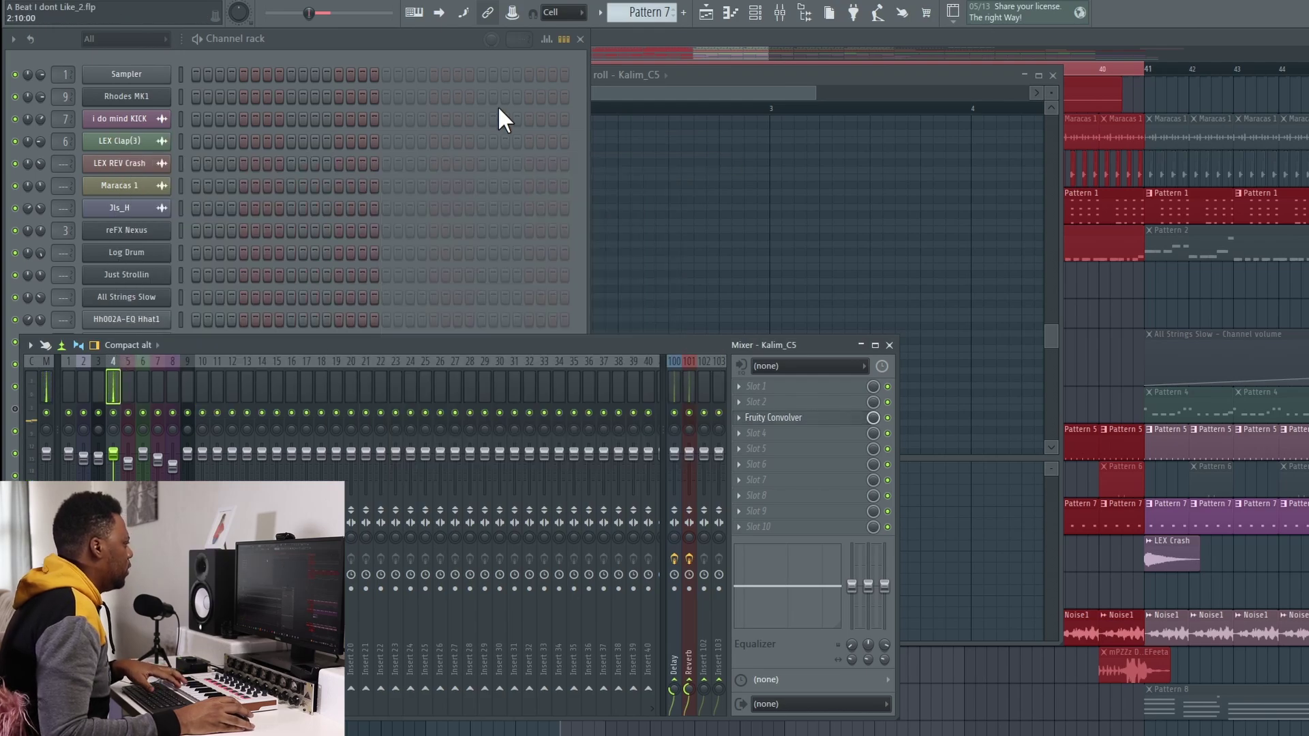
left_click(438, 45)
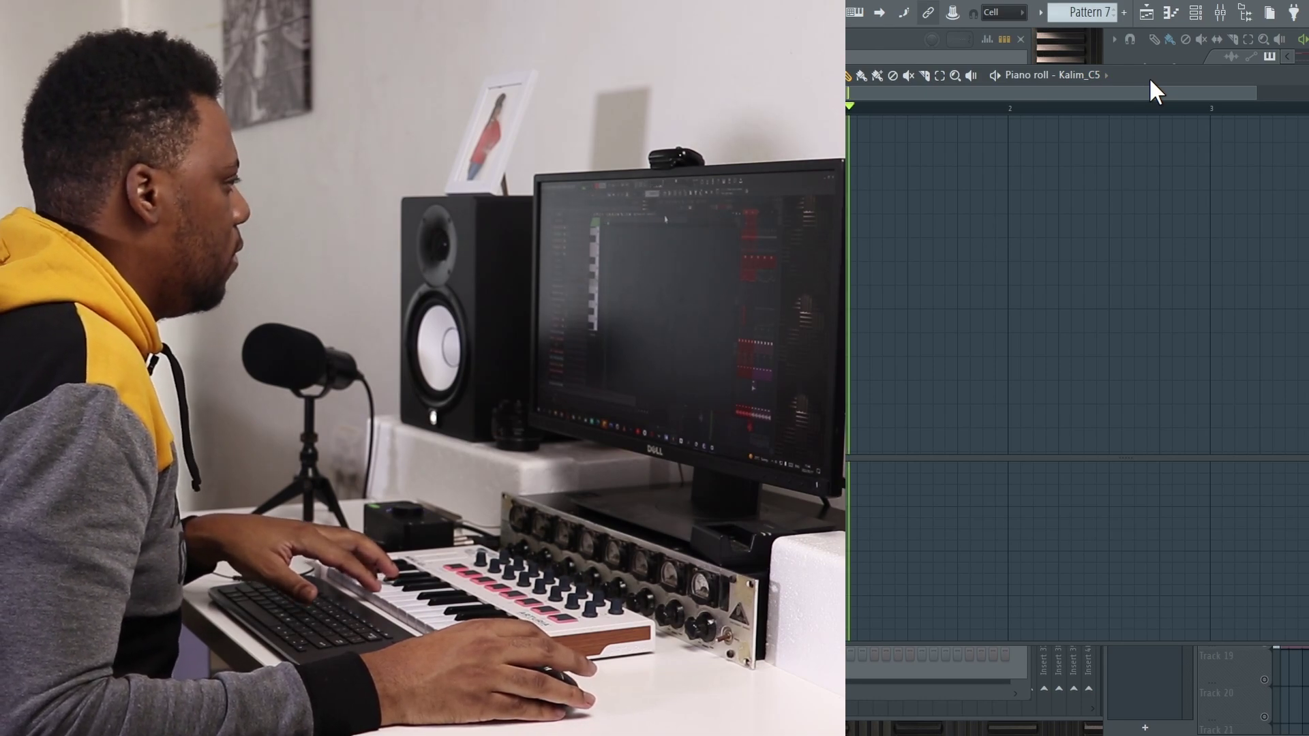
Record a D4, F4 and A4 chord into the Kalim_C5 piano roll and quantize it with the Default template
key("space")
key("space")
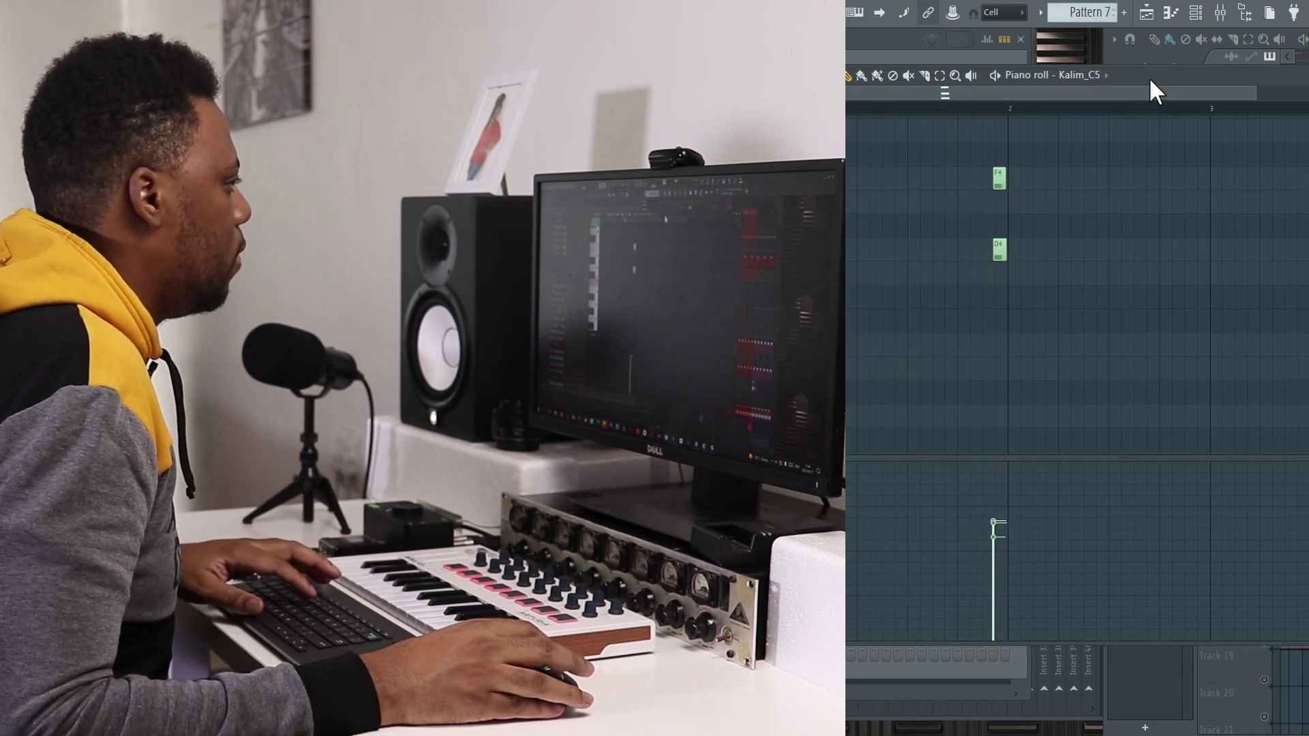
scroll(1075, 247, "up", 3)
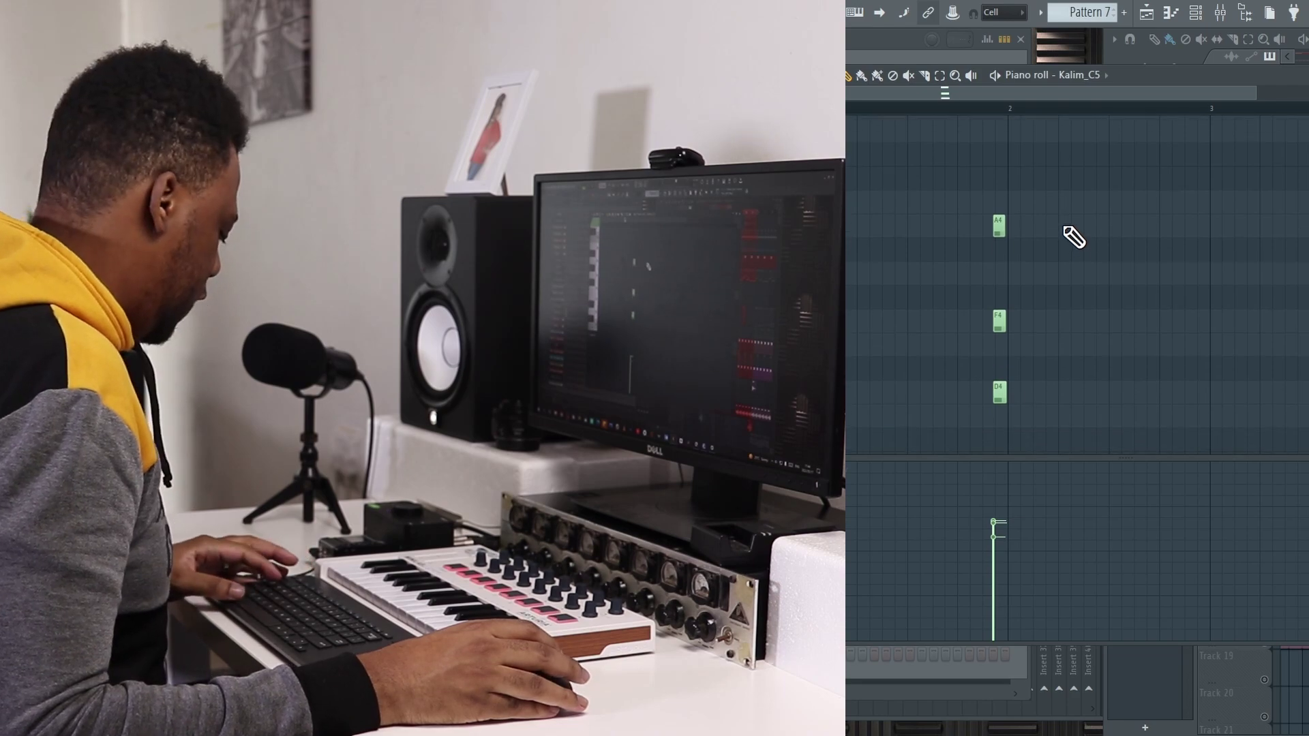
key("alt+q")
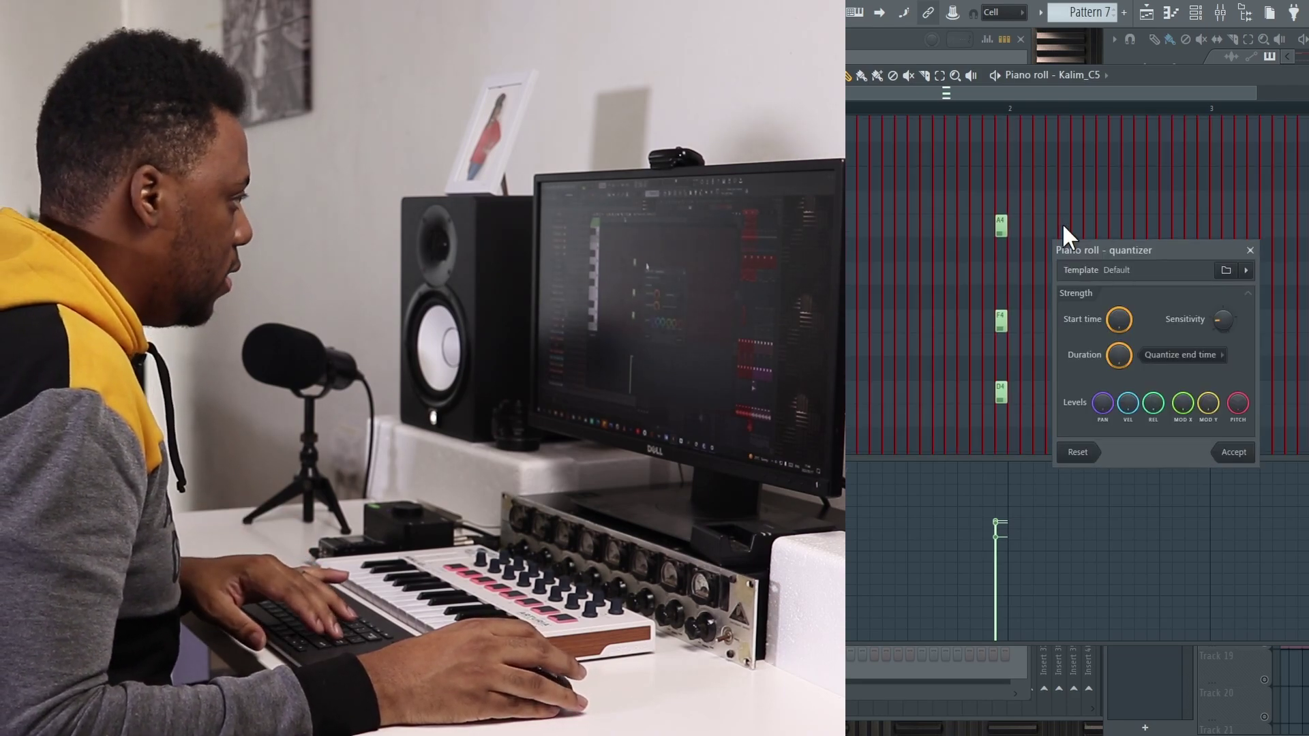
key("Return")
scroll(1129, 202, "down", 4)
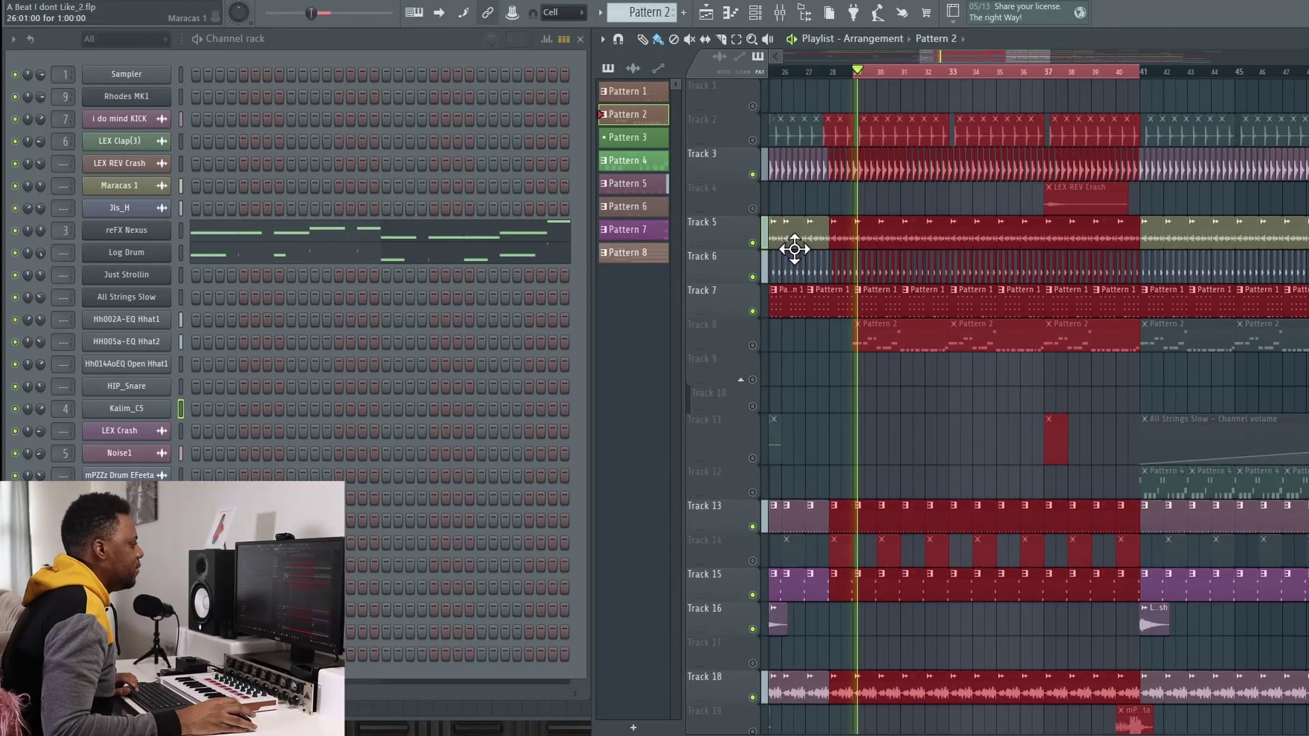
Maximize the All Strings Slow piano roll and replace the chords in Pattern 8 with one sustained A4 note from bar 1
double_click(839, 239)
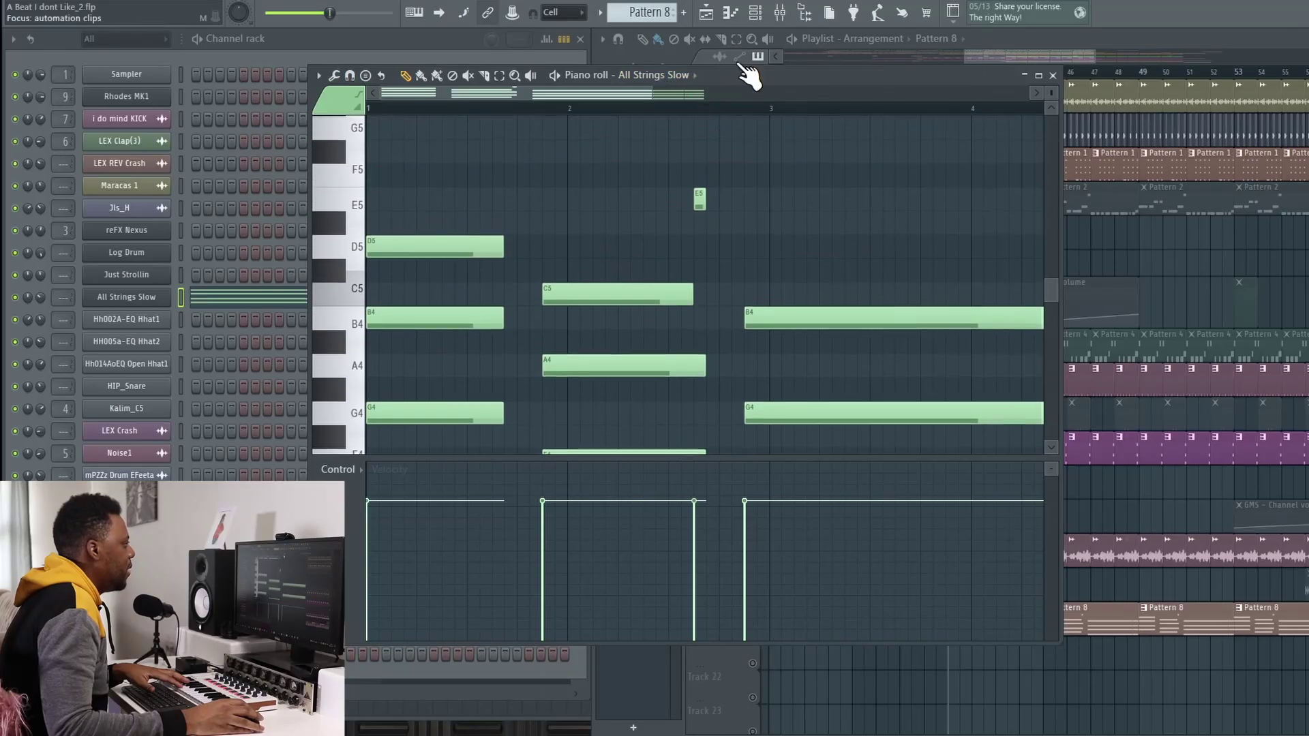
double_click(740, 70)
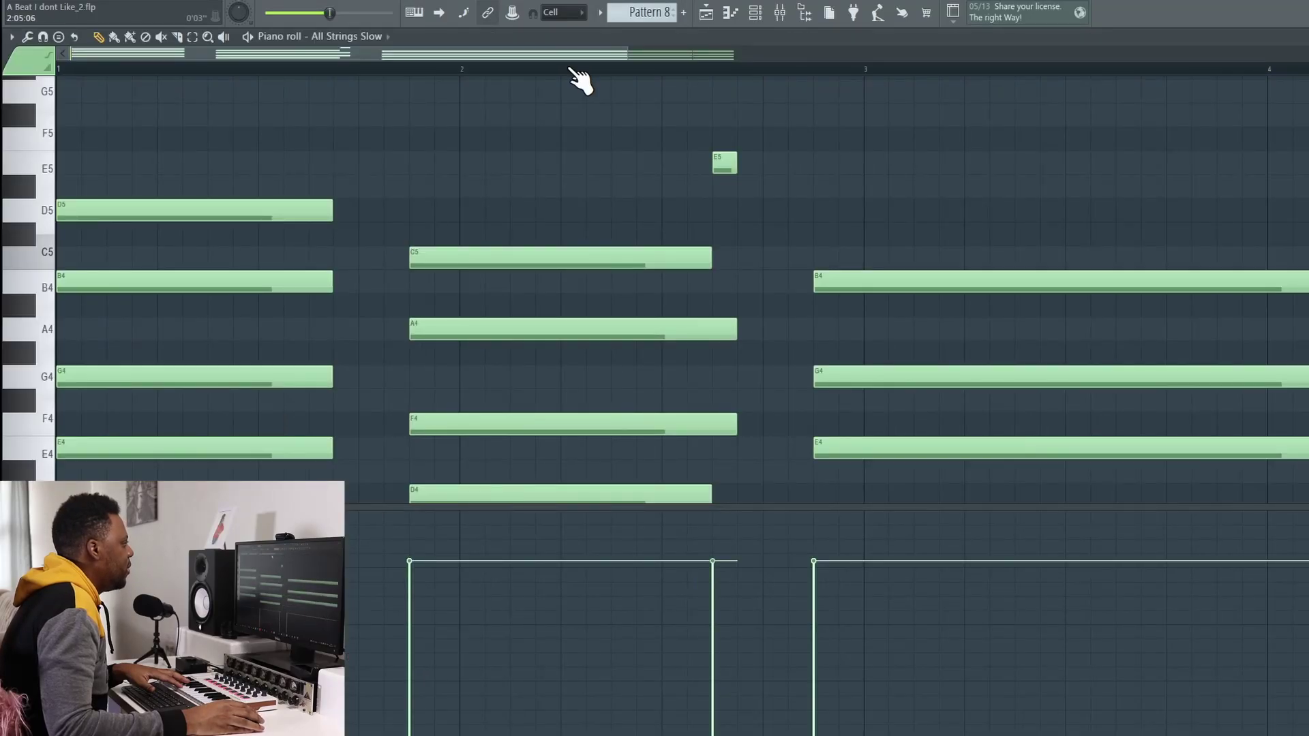
scroll(579, 79, "down", 3)
scroll(593, 186, "down", 3)
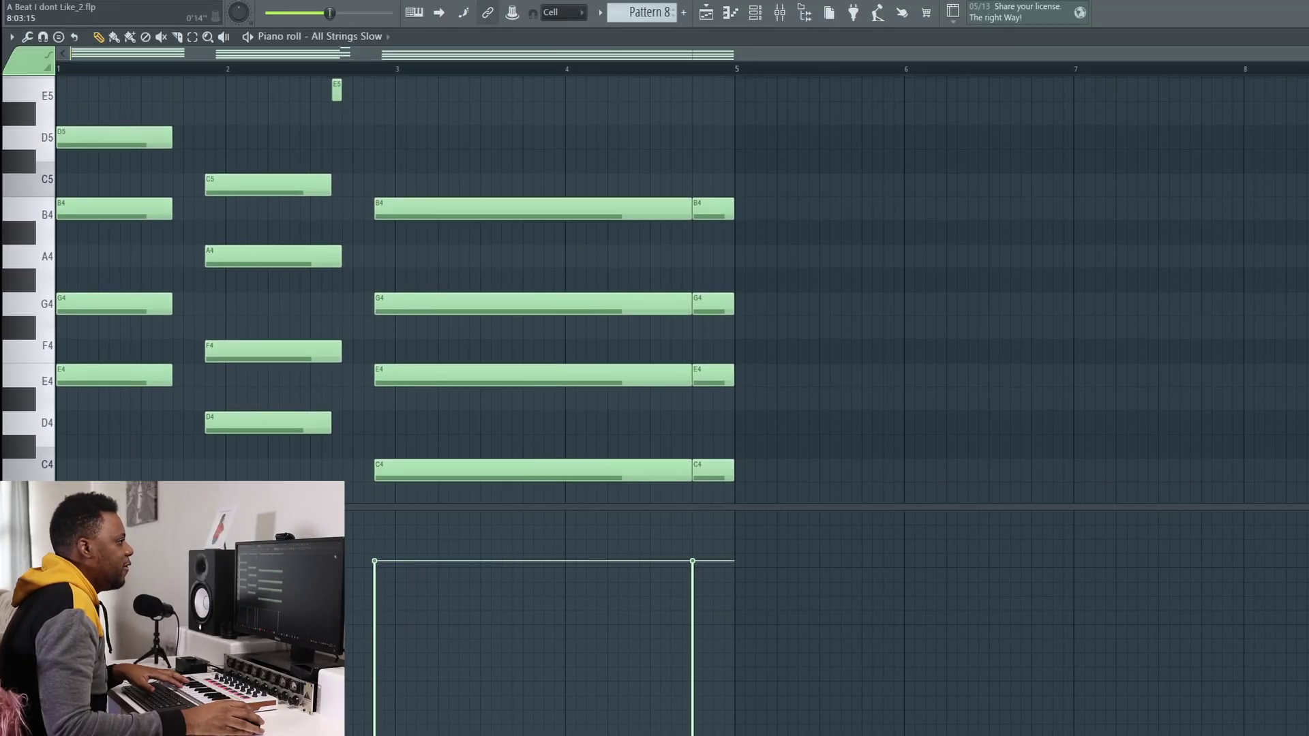
scroll(593, 272, "down", 2)
right_click(473, 436)
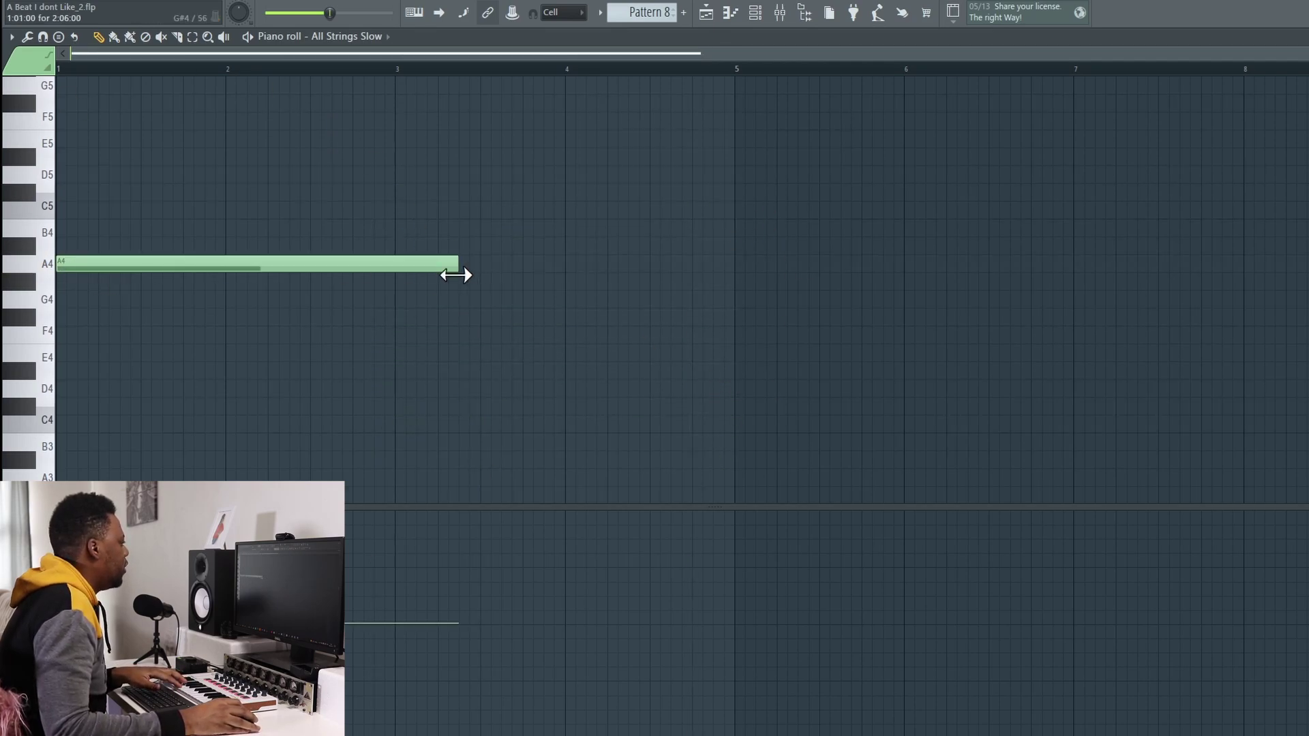
Add a D4 note directly after the A4 note, extend it to bar 5, and raise the velocity of both notes
left_click(380, 394)
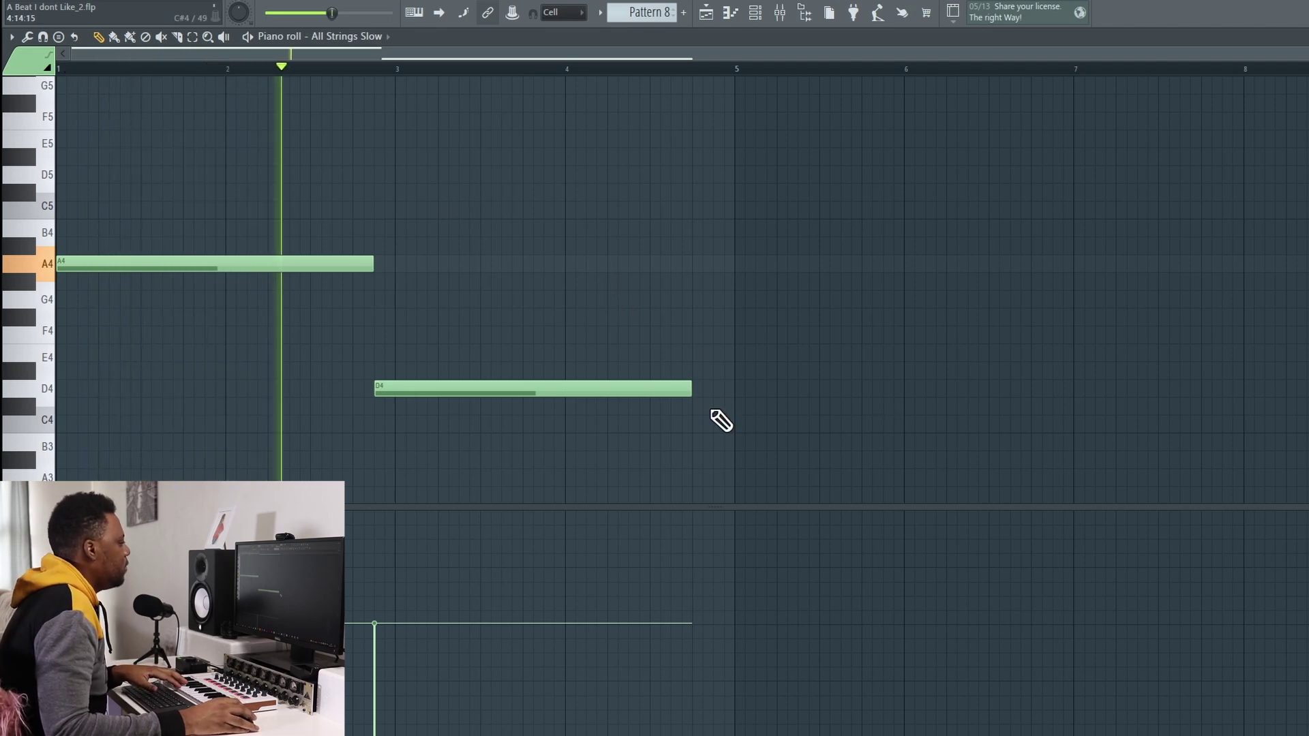
left_click_drag(691, 392, 733, 390)
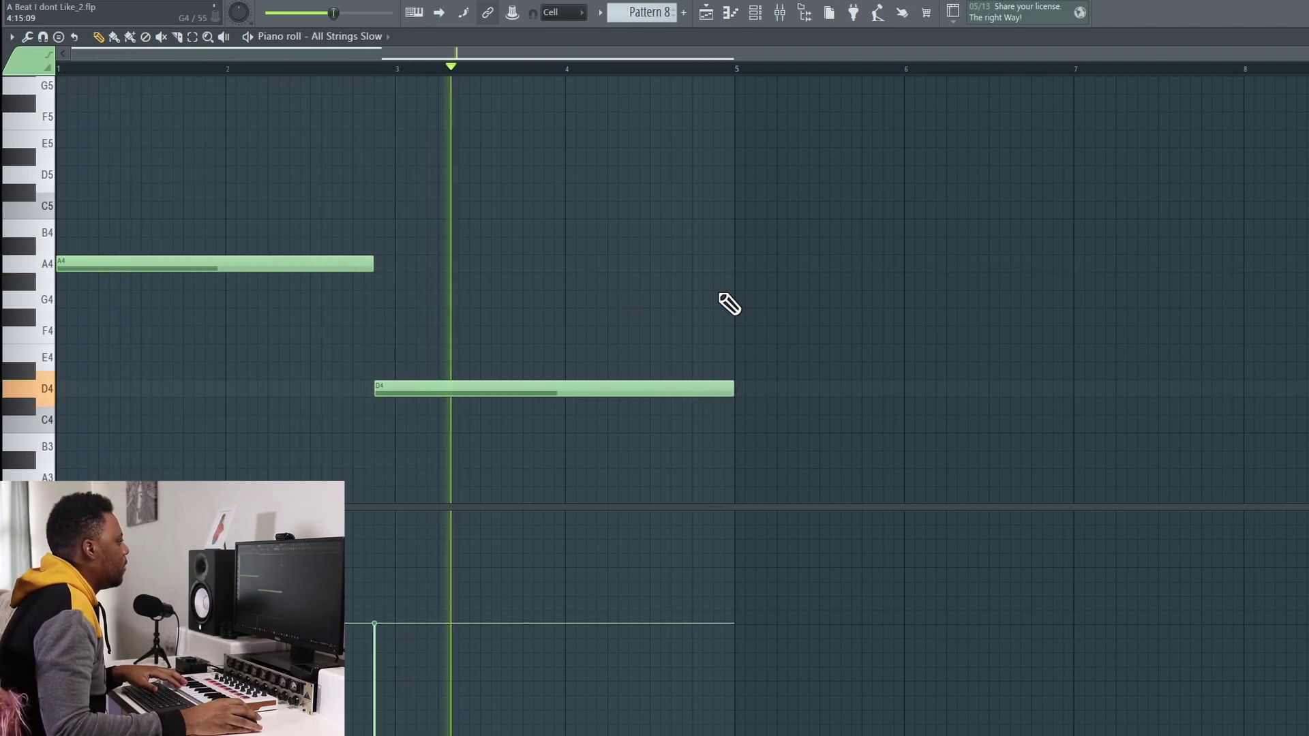
key("space")
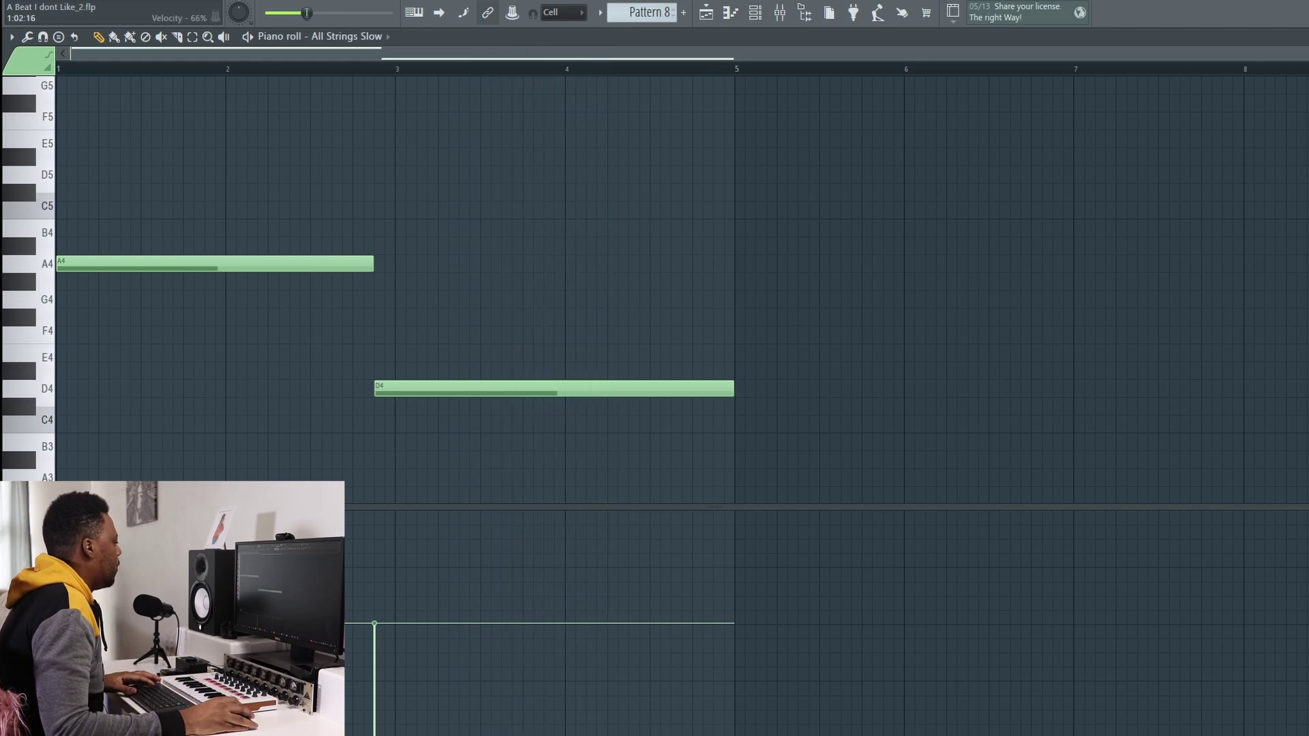
left_click_drag(374, 623, 374, 560)
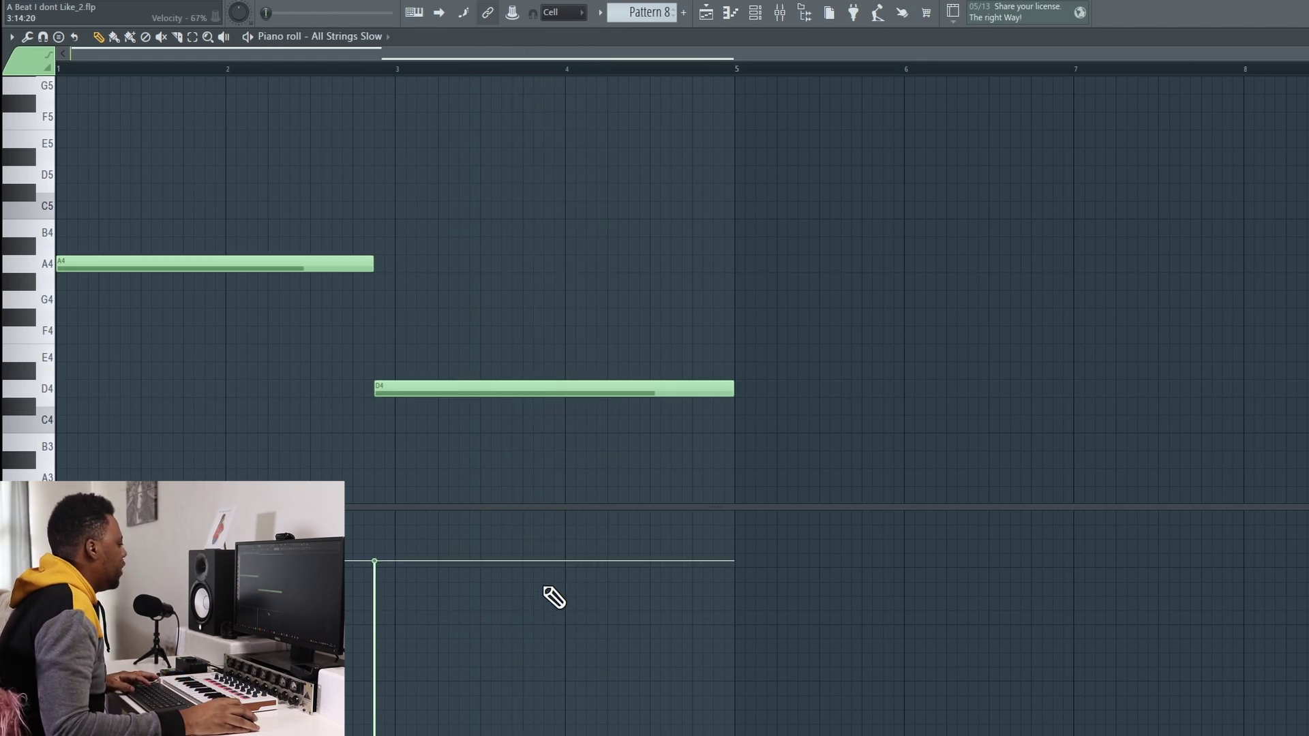
Return to the playlist, play the arrangement, and mark a time selection from bar 41 to about bar 49
double_click(638, 37)
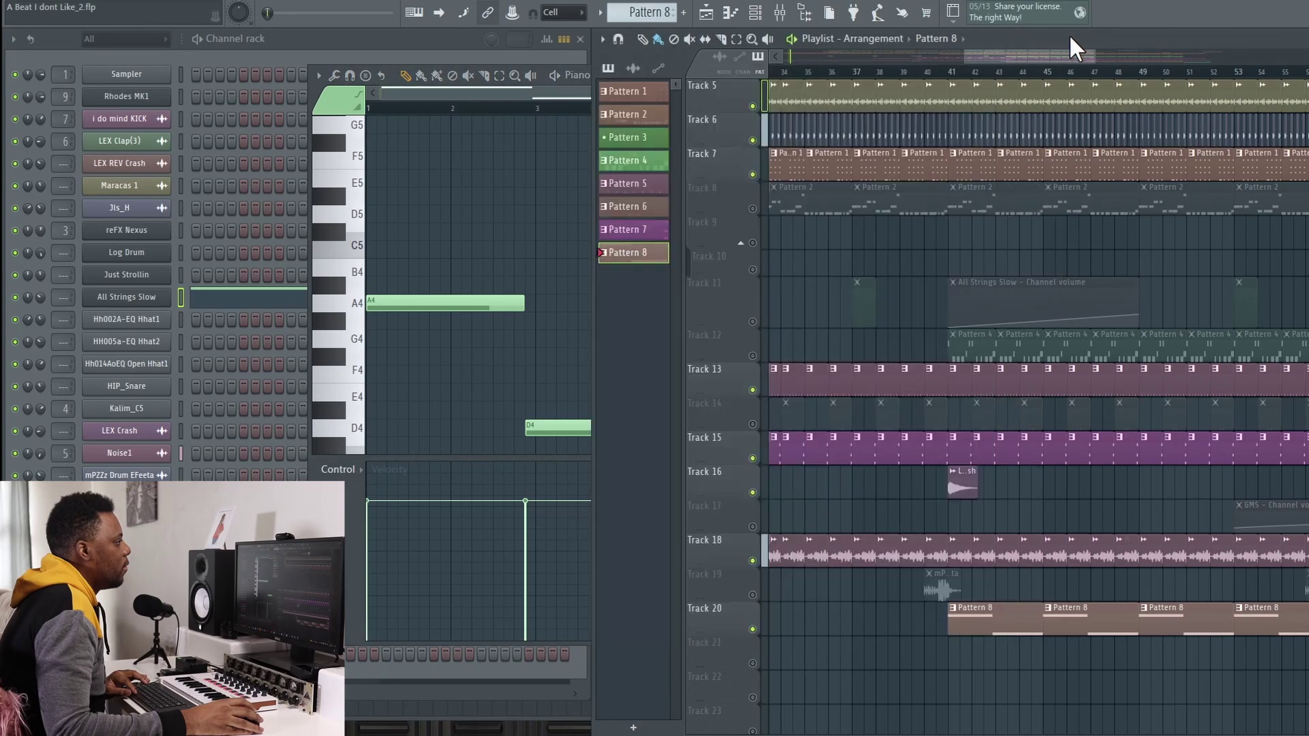
key("space")
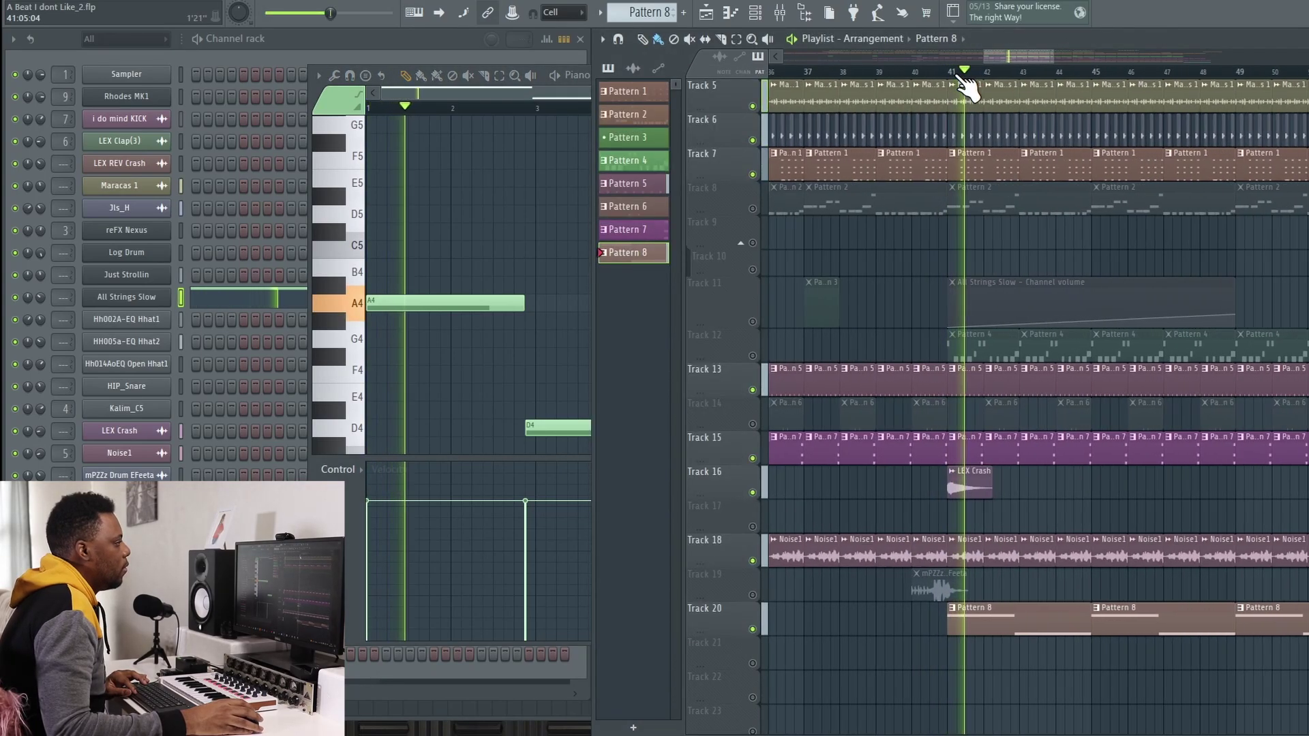
scroll(964, 75, "up", 2)
left_click_drag(968, 71, 1292, 95)
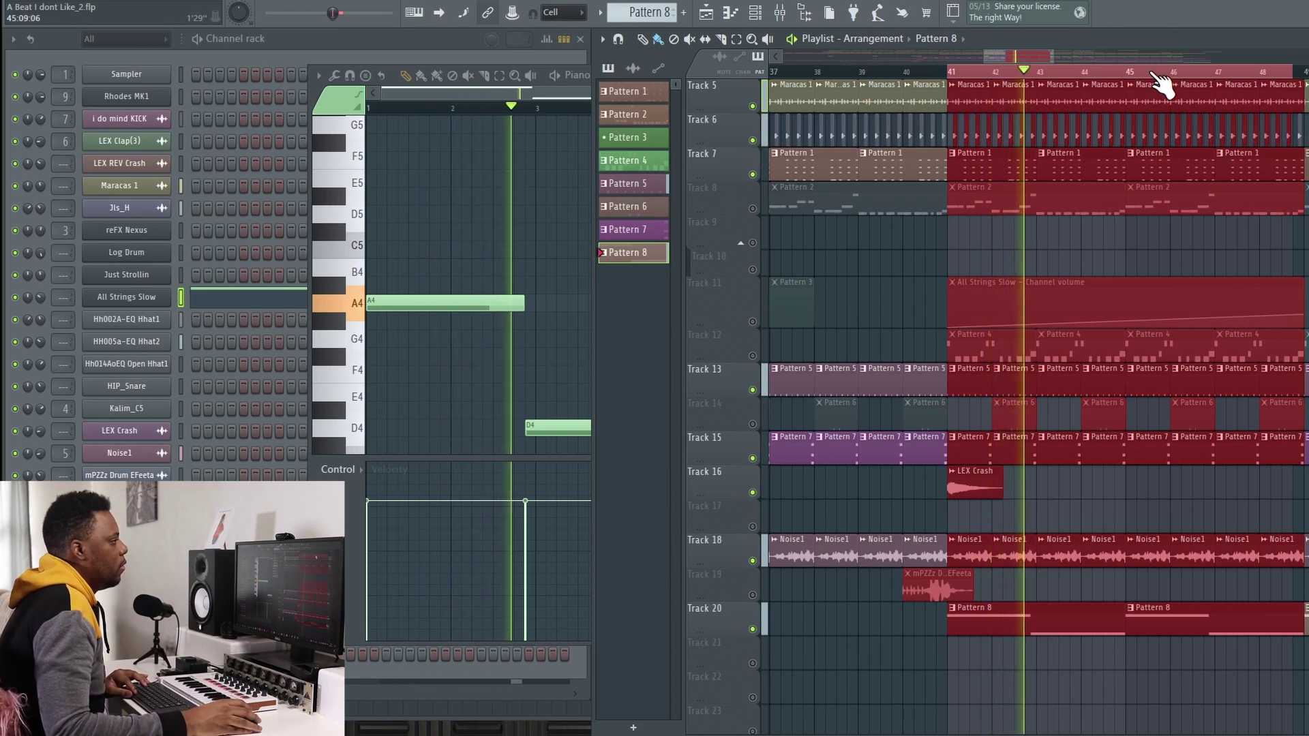
scroll(1125, 88, "up", 1)
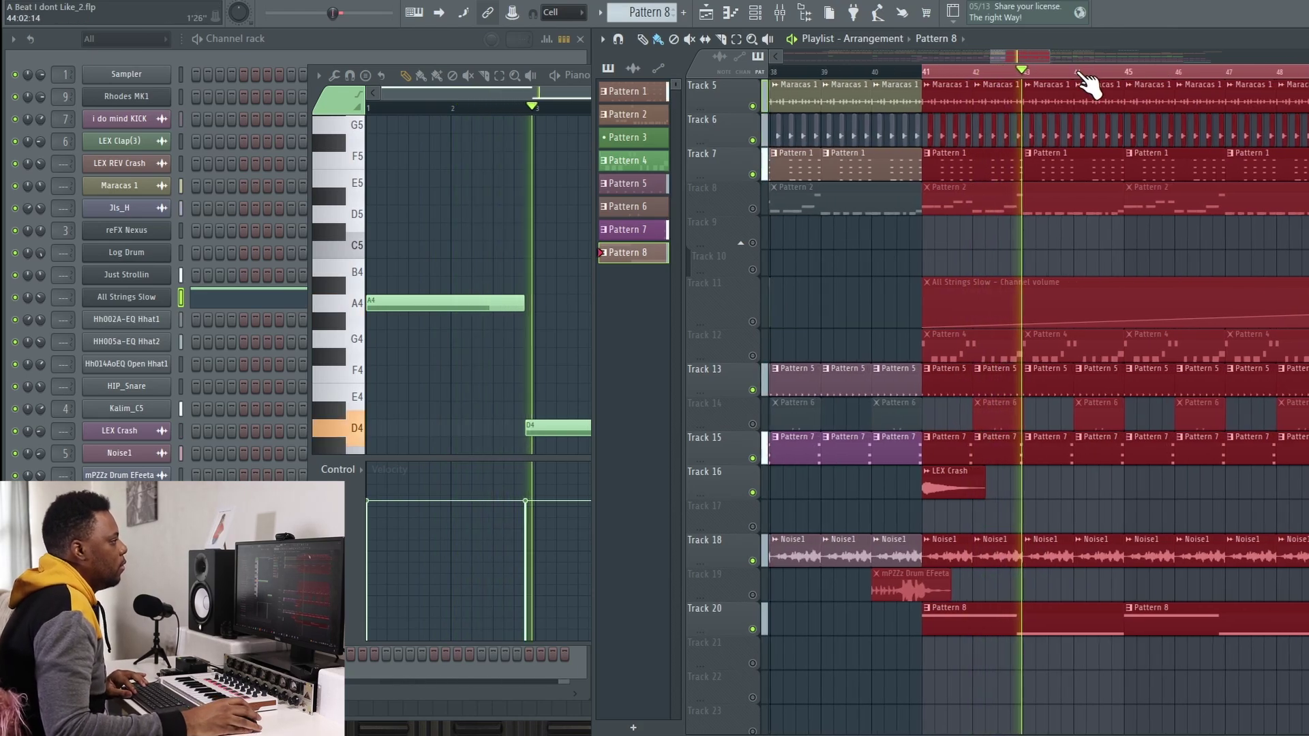
Set the volume envelope attack of the All Strings Slow FLEX instrument to 28% and close its window
left_click(133, 298)
left_click_drag(782, 234, 581, 141)
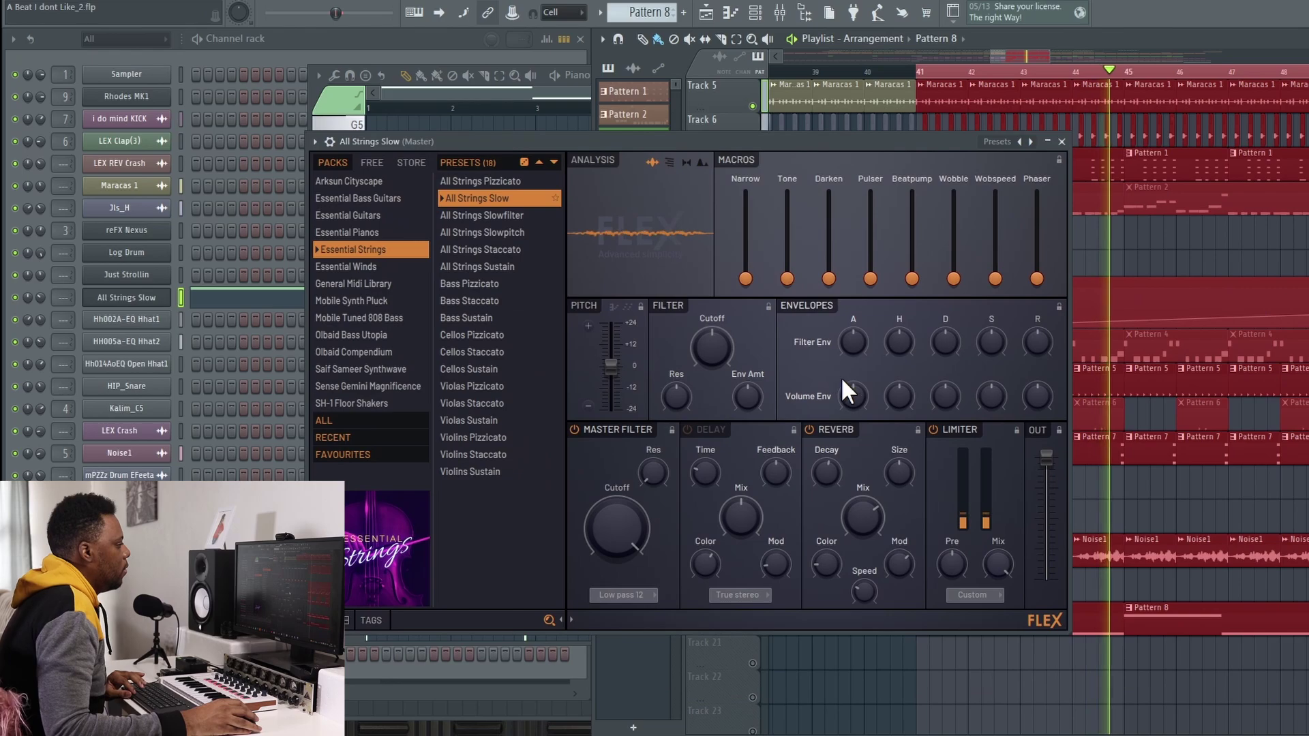
left_click_drag(856, 337, 857, 348)
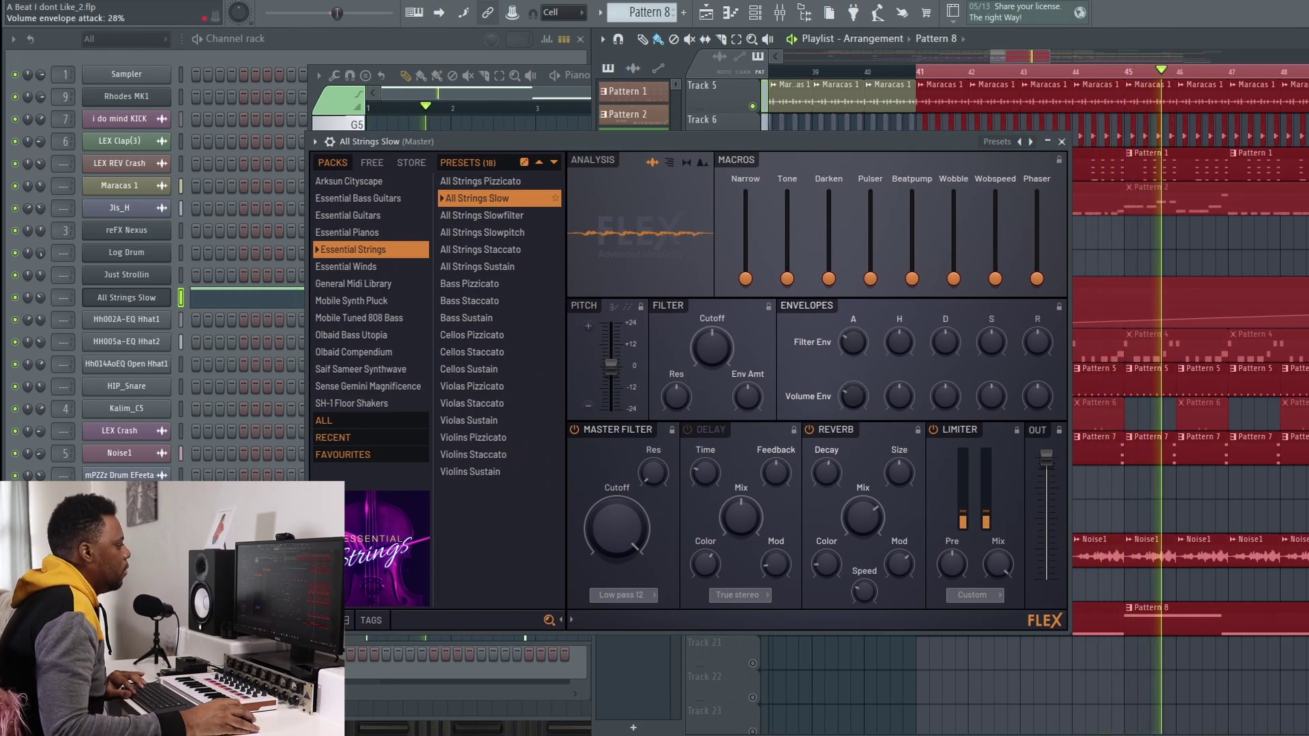
left_click(1062, 141)
Select the A4 and D4 notes in the maximized All Strings Slow piano roll and duplicate them one octave higher
left_click(524, 81)
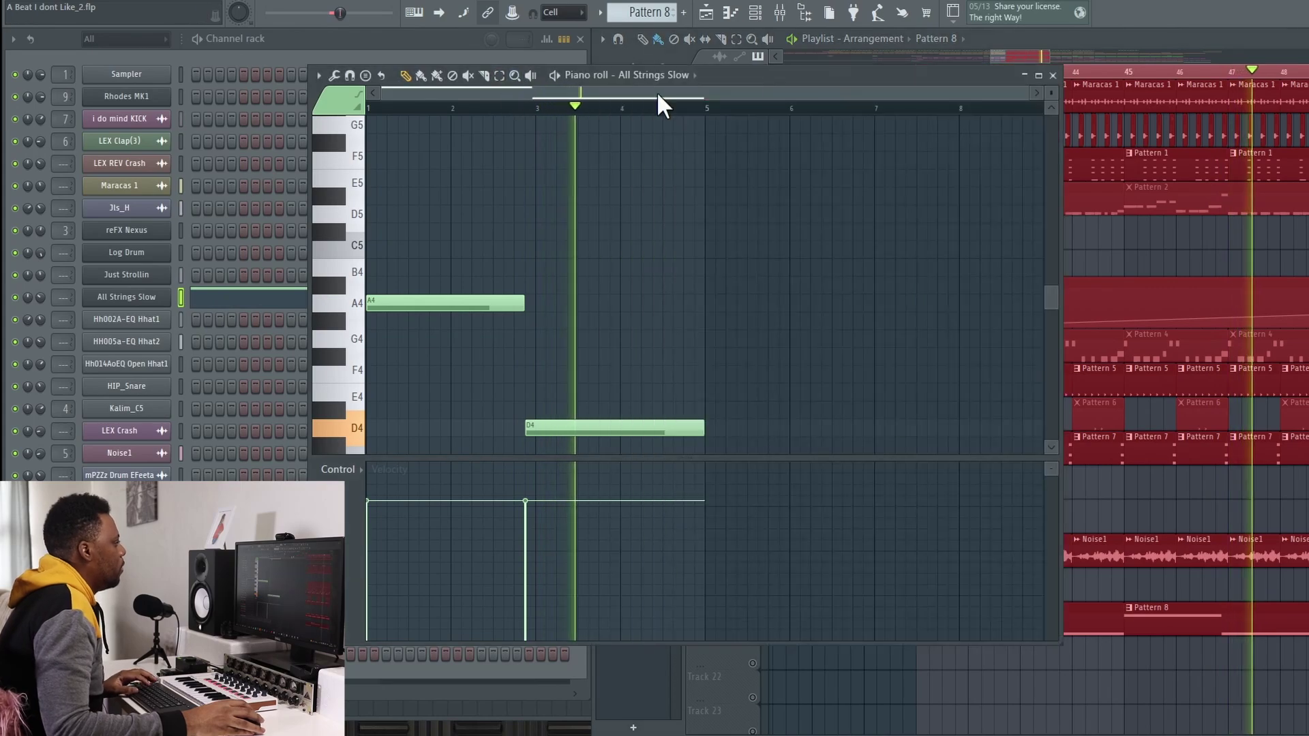
double_click(758, 75)
scroll(455, 217, "up", 3)
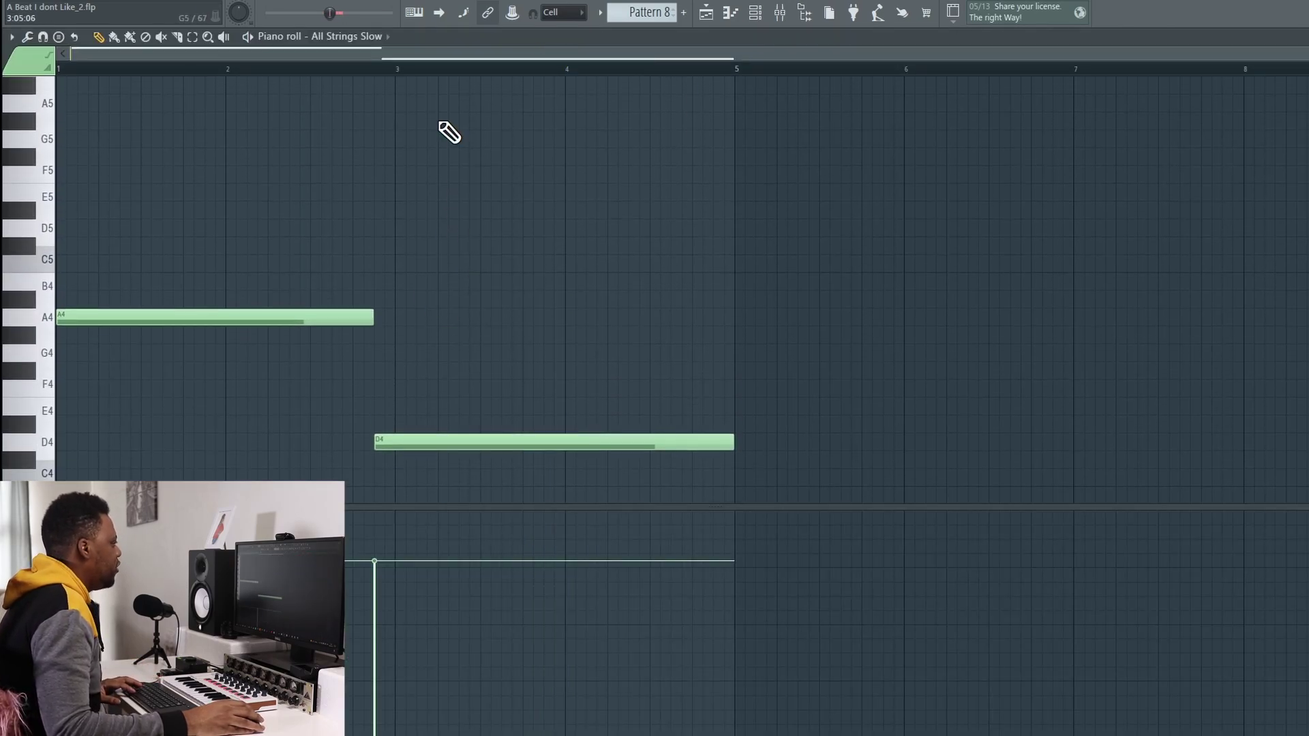
left_click_drag(482, 240, 327, 453)
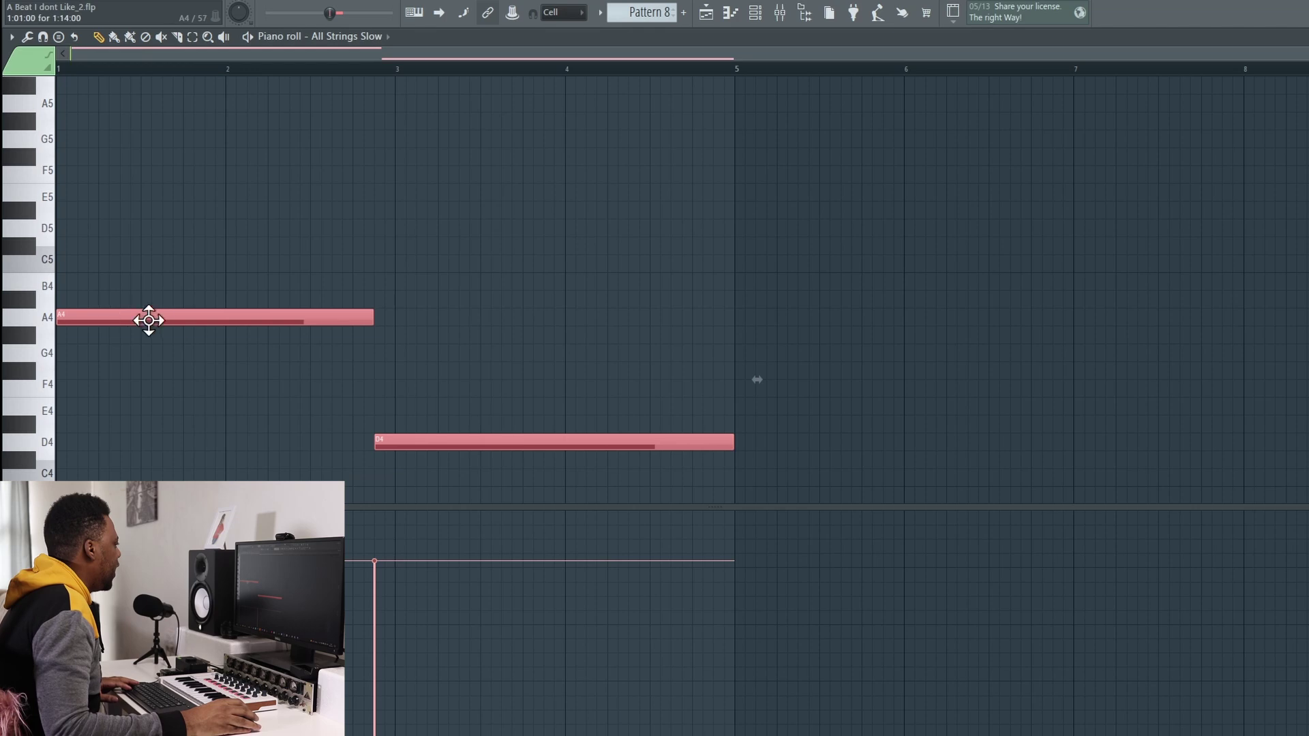
scroll(152, 382, "up", 4)
scroll(134, 400, "down", 8)
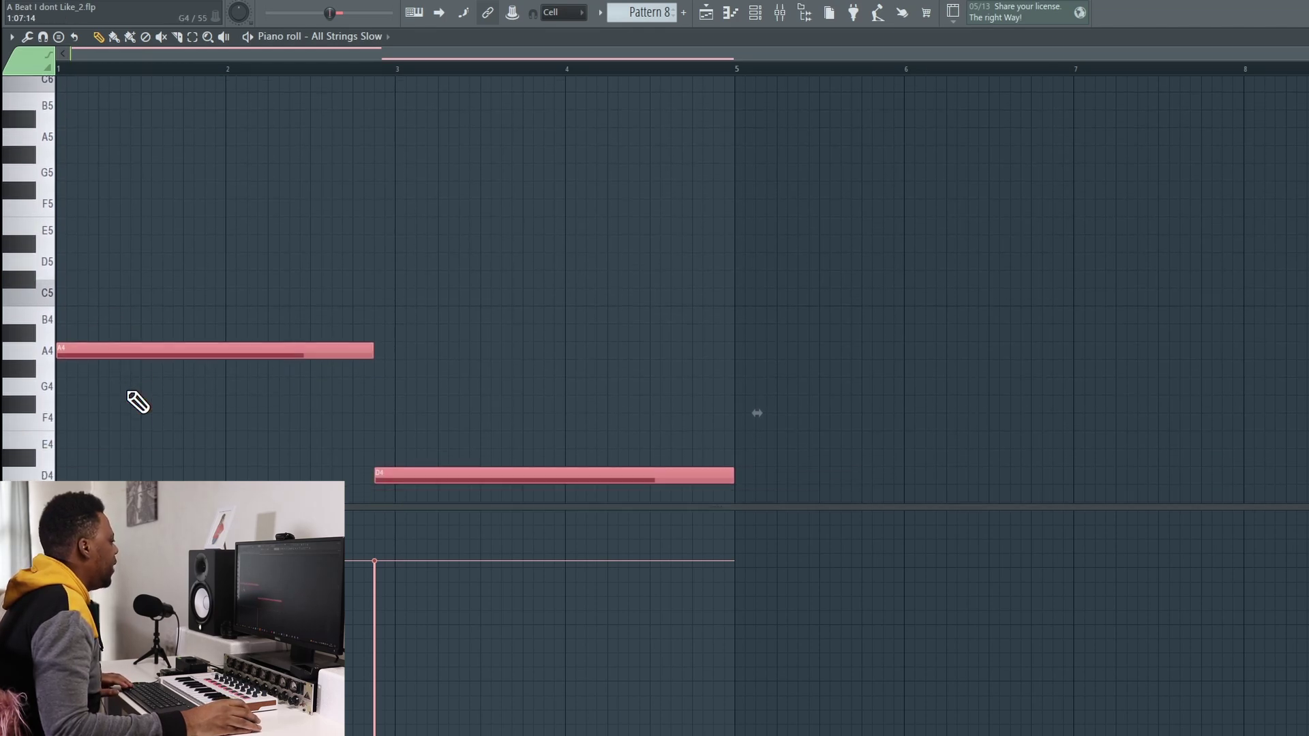
scroll(135, 401, "up", 2)
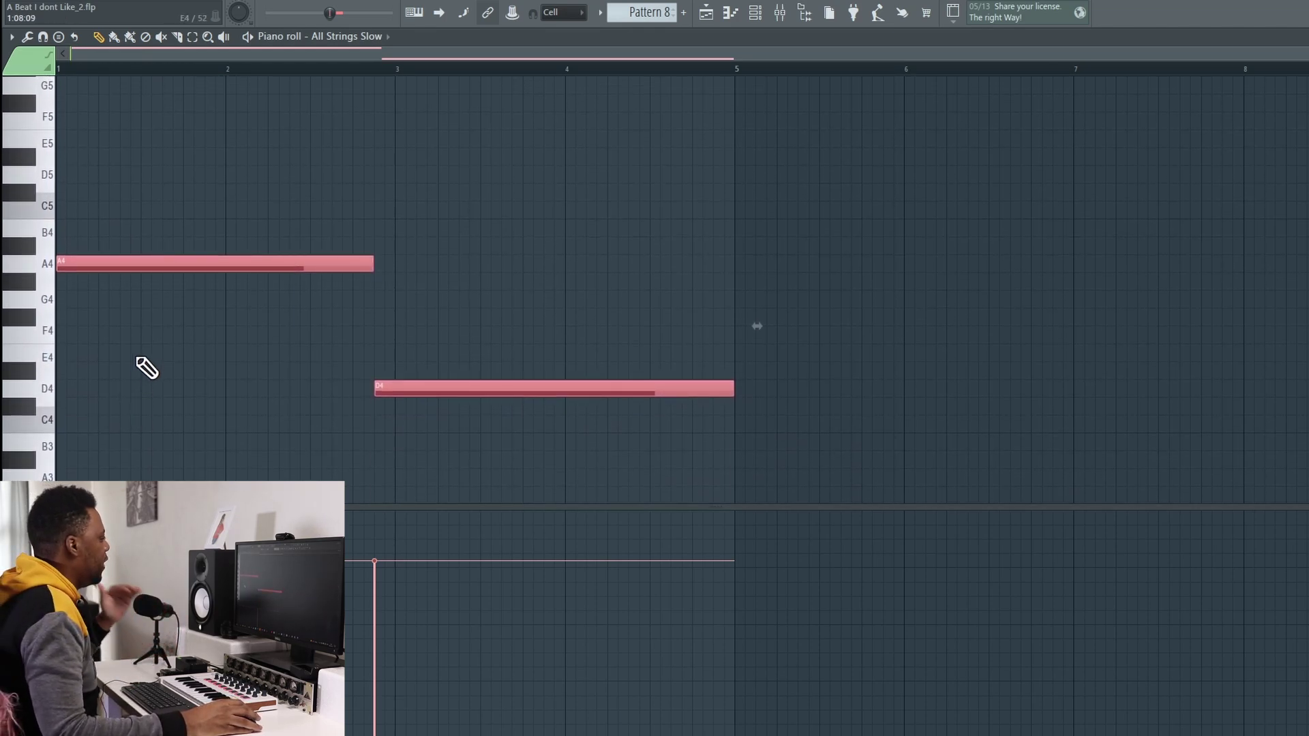
scroll(147, 368, "up", 4)
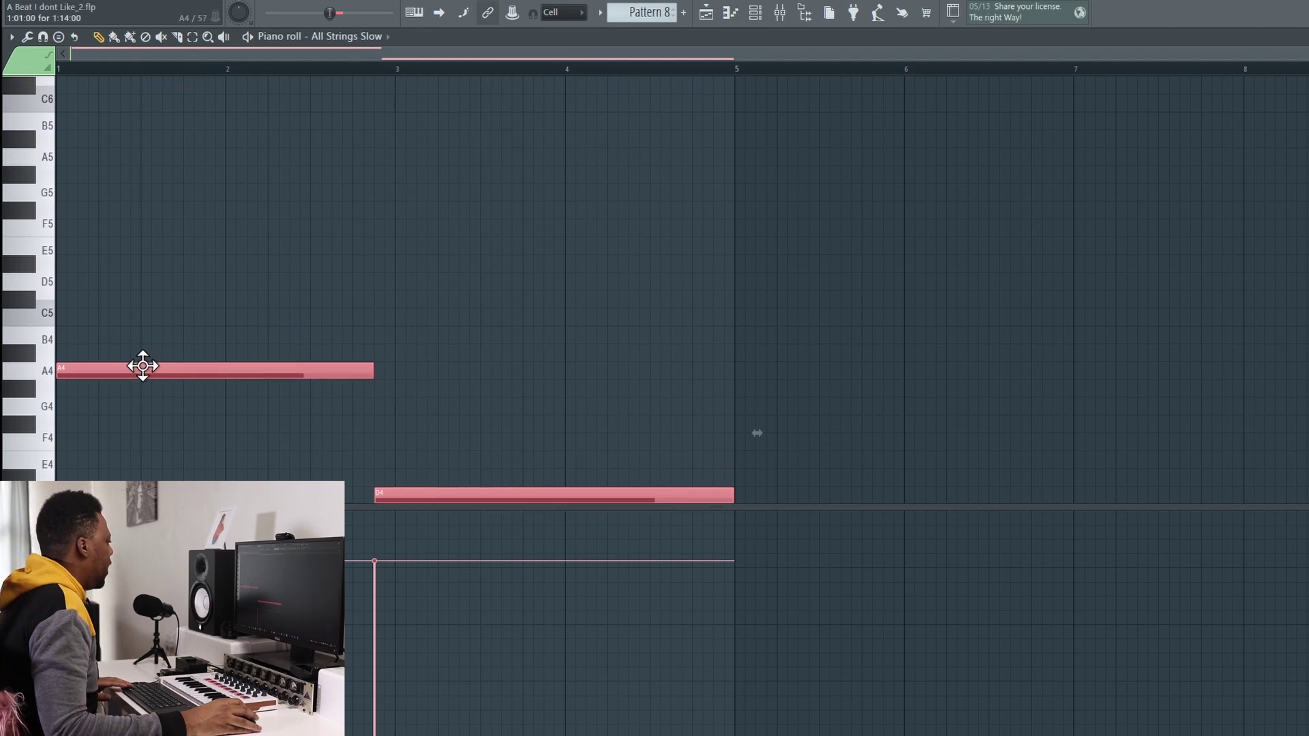
left_click_drag(143, 367, 142, 150)
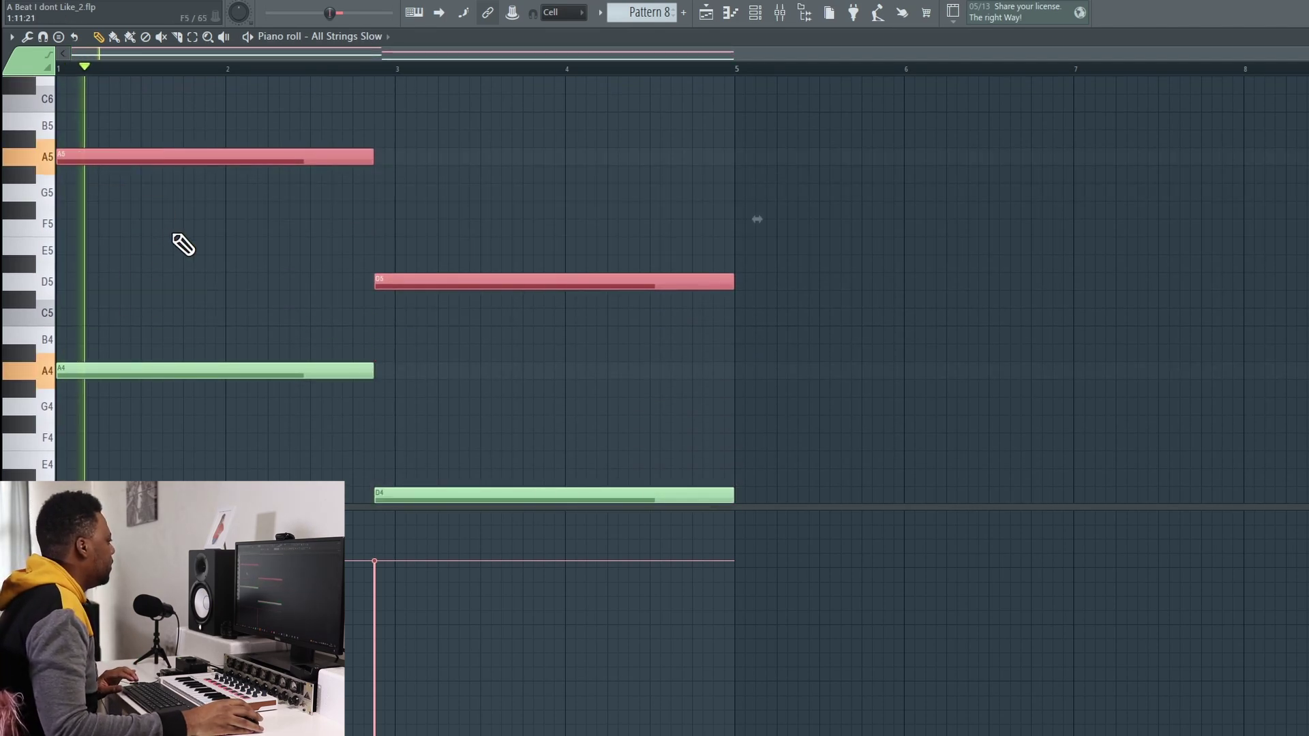
Enlarge the piano roll's note area during playback and shift the selected upper-octave notes higher
scroll(279, 272, "down", 4)
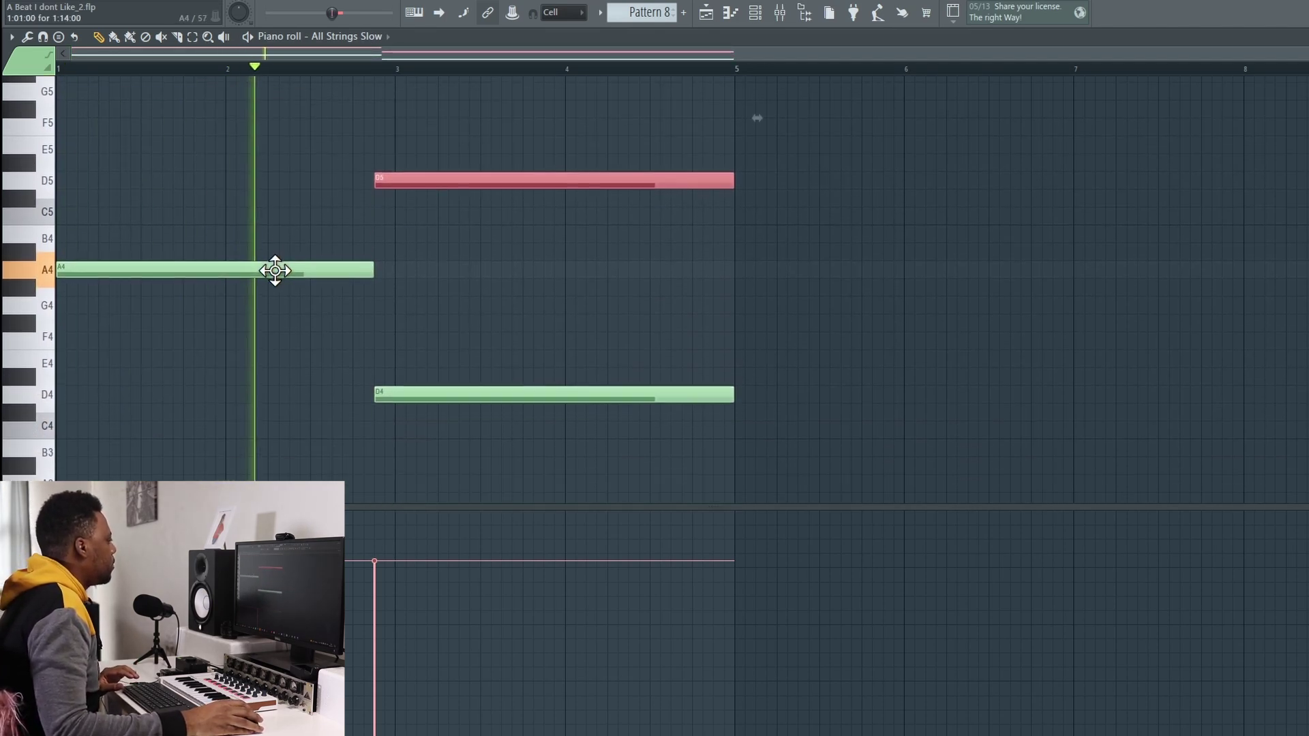
scroll(283, 292, "up", 8)
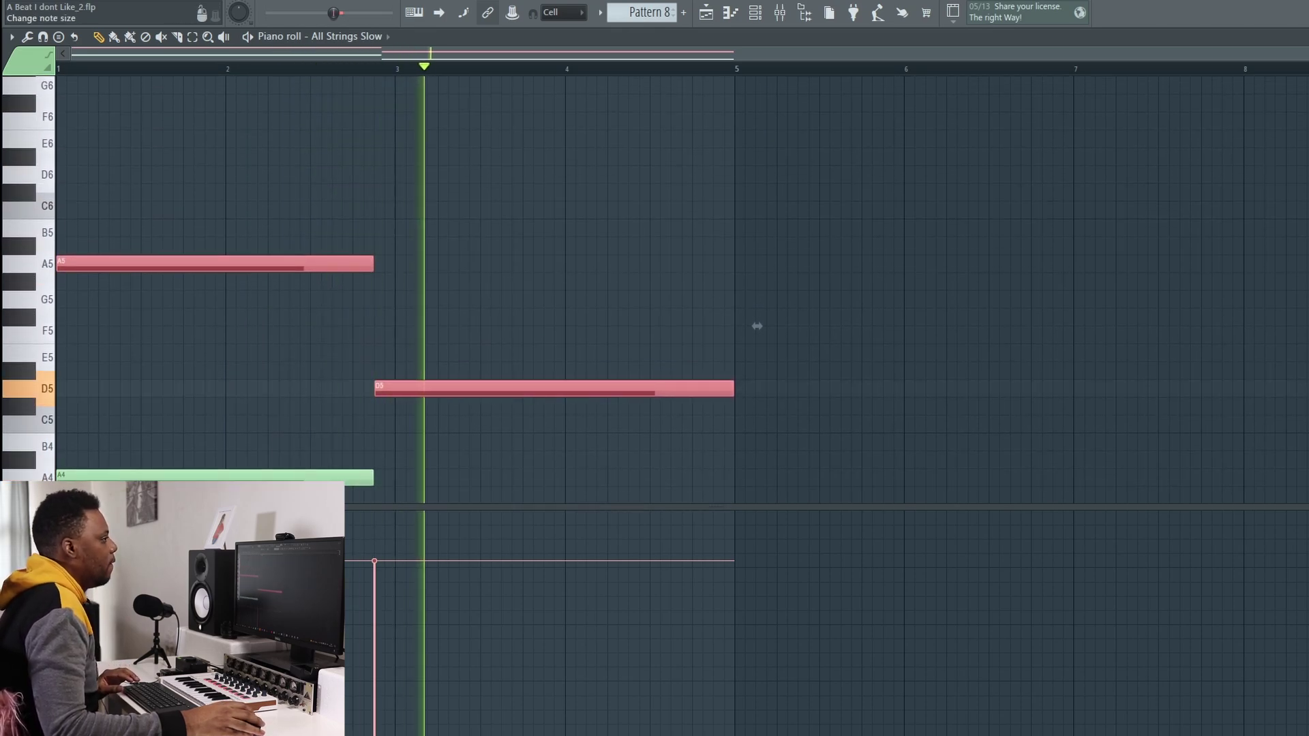
scroll(262, 411, "down", 3)
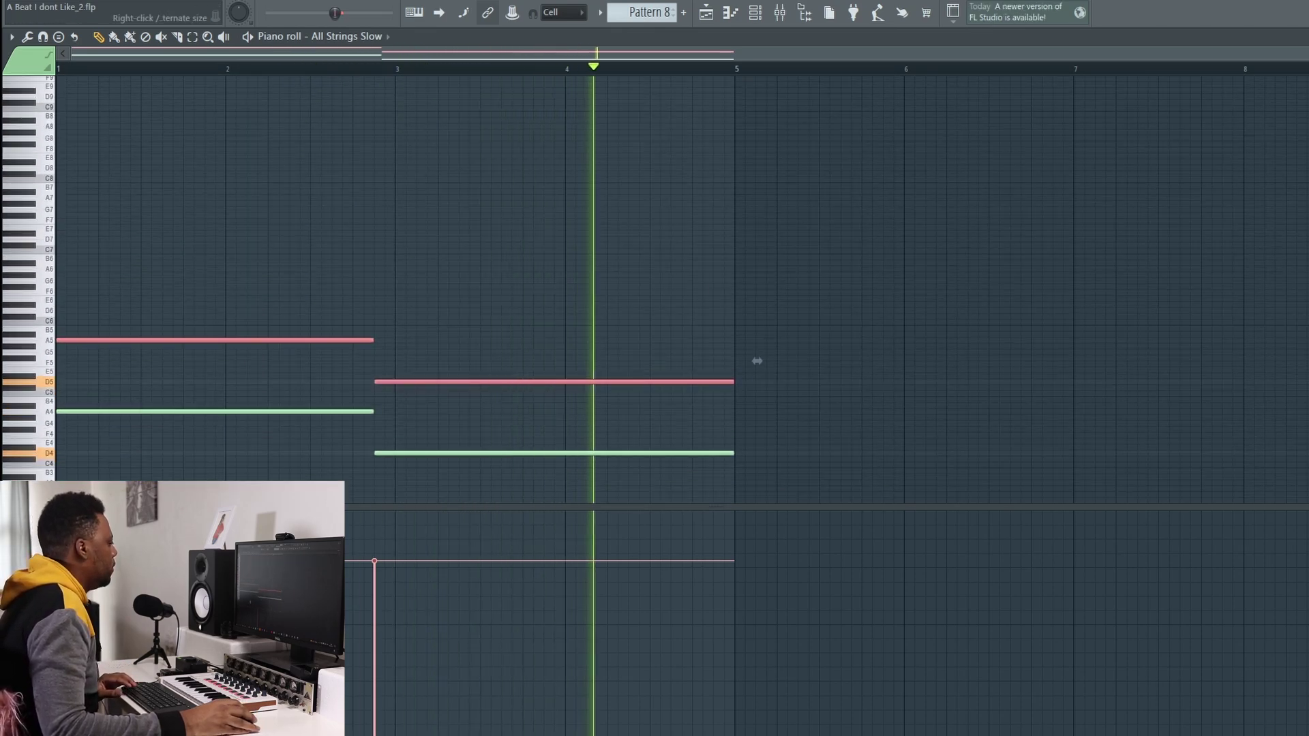
left_click_drag(262, 508, 262, 545)
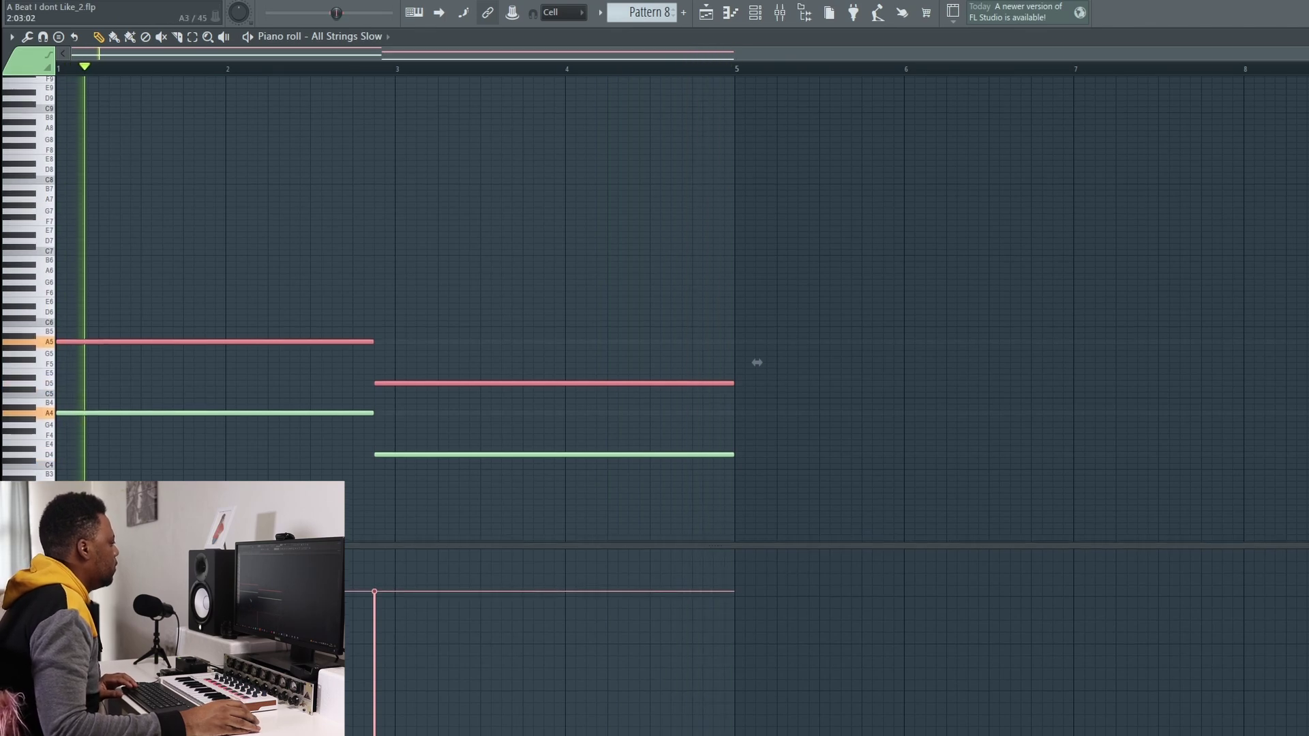
scroll(757, 361, "up", 1)
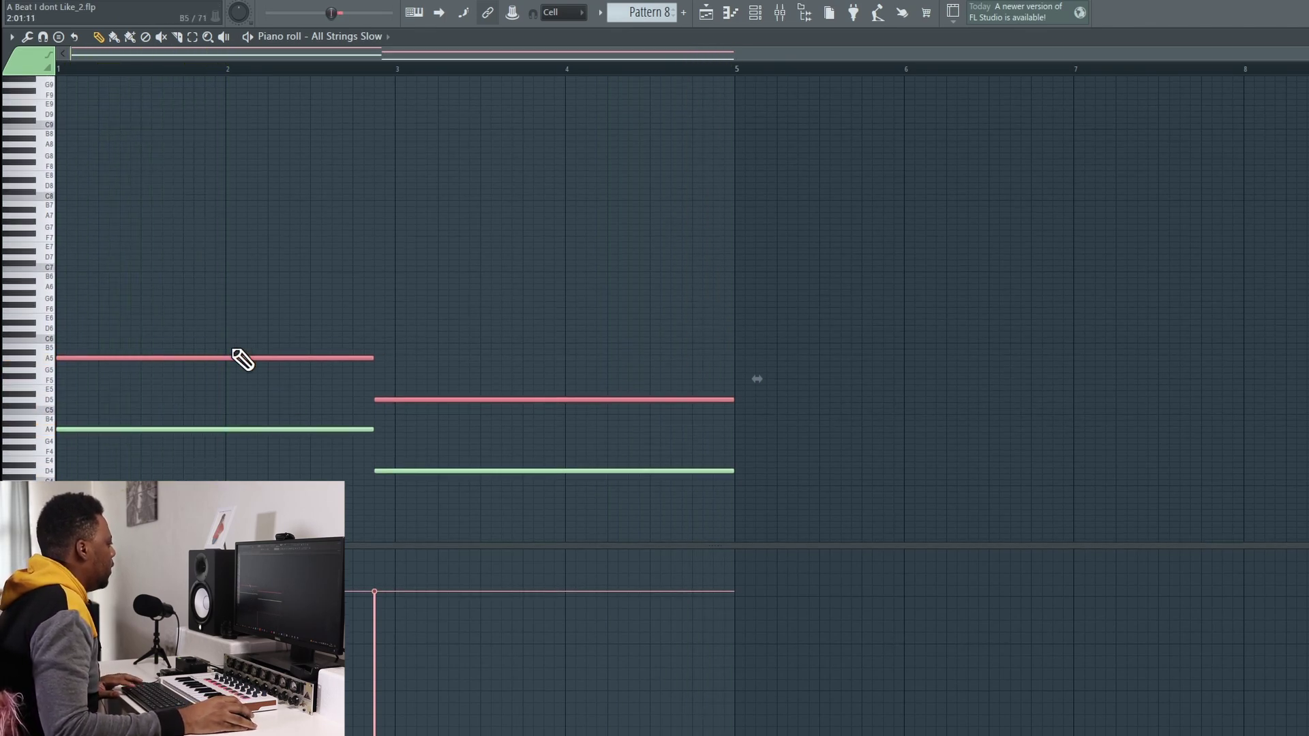
left_click_drag(216, 358, 212, 311)
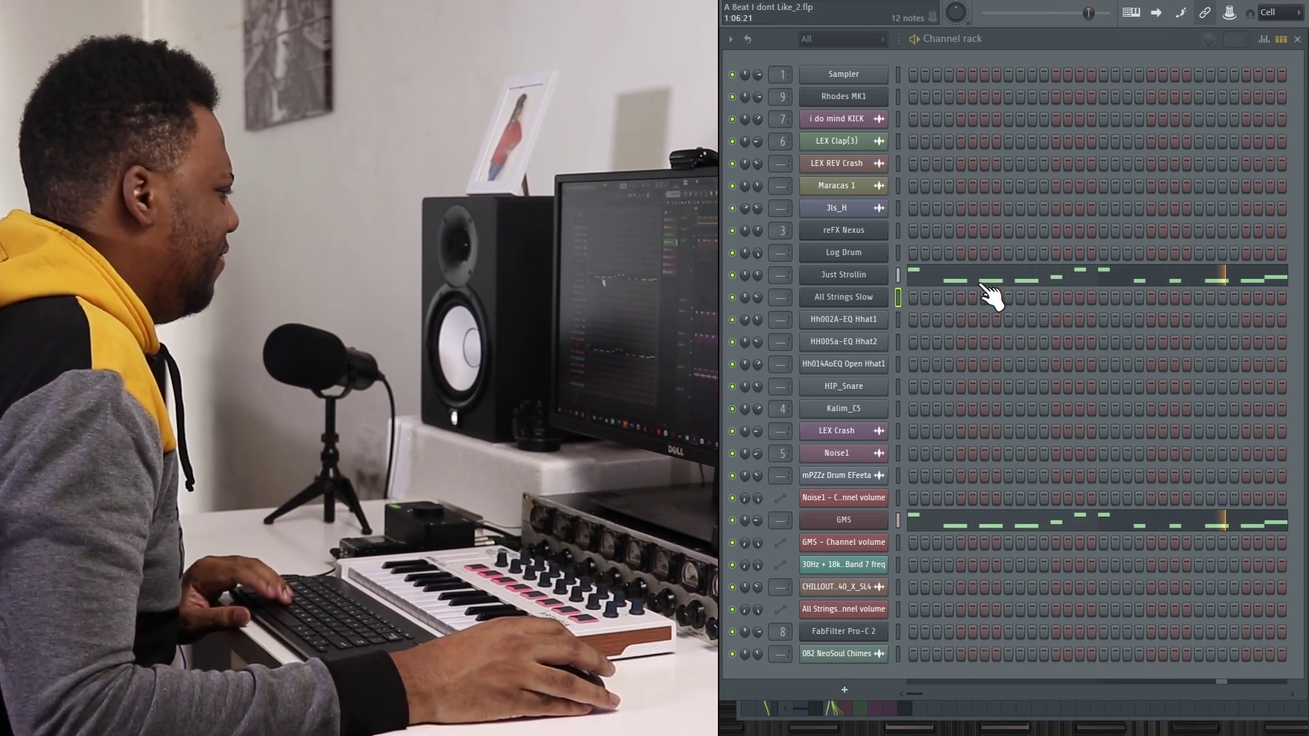
Open the GMS synth from the channel rack and pick a different preset from its Basses program bank
left_click(953, 274)
key("F7")
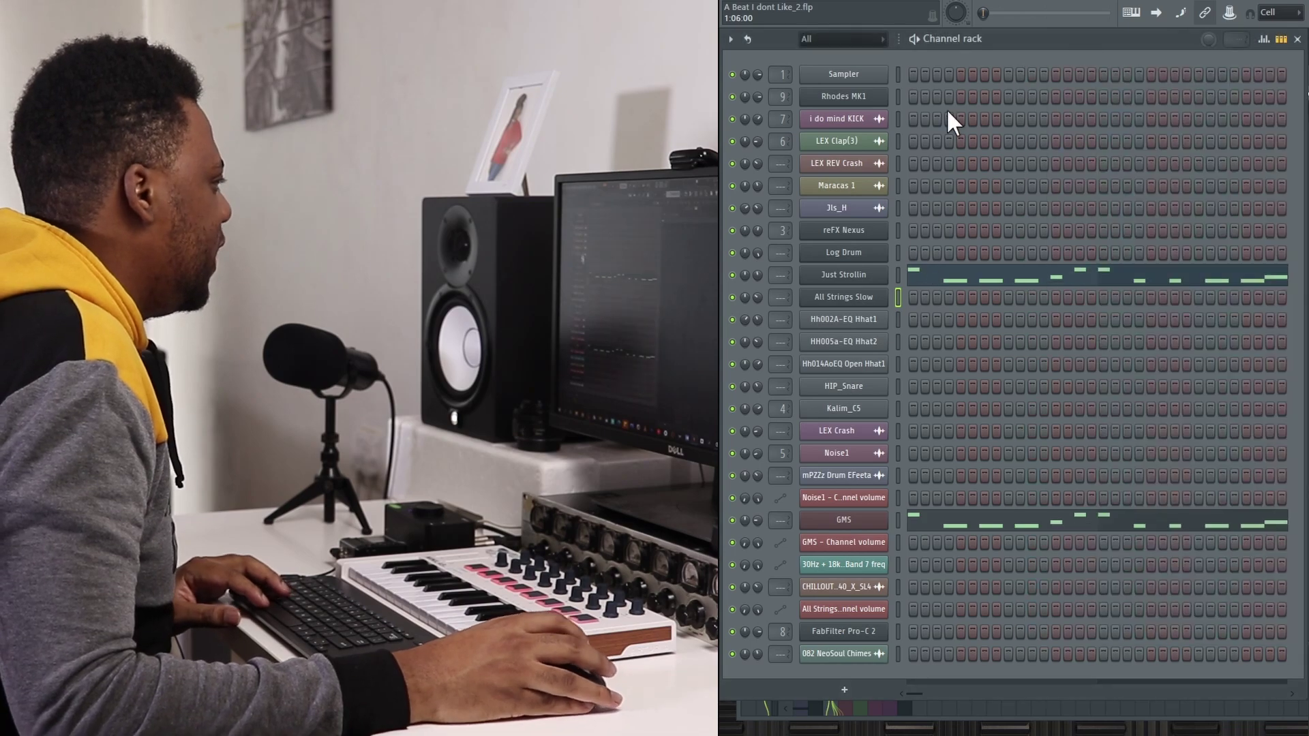
left_click(899, 274)
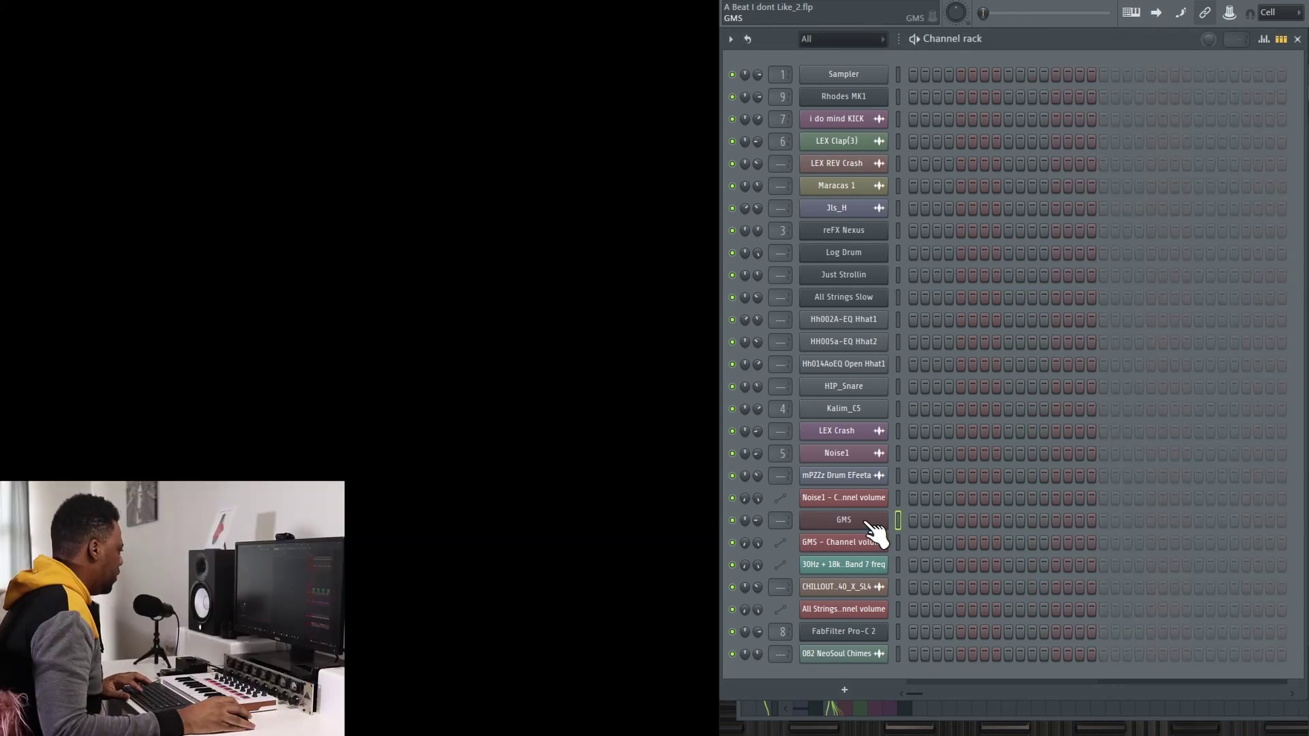
left_click(873, 521)
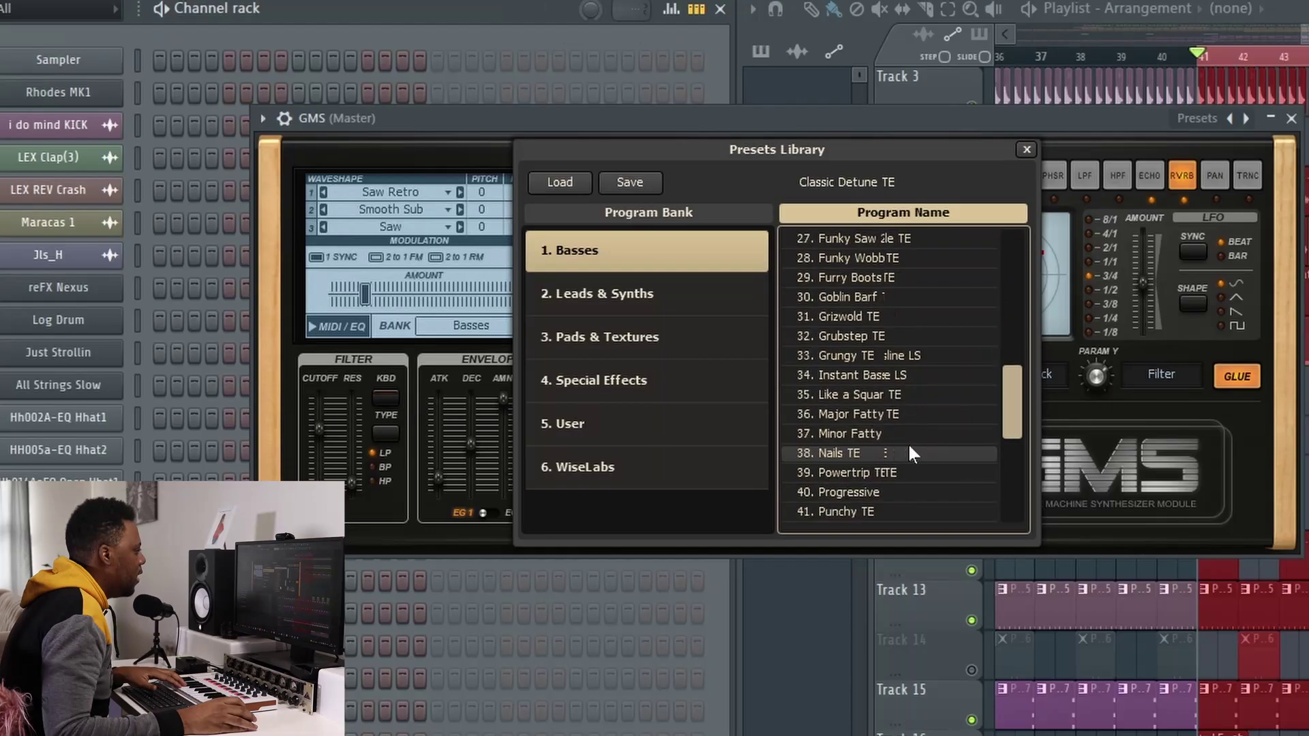
scroll(907, 443, "down", 6)
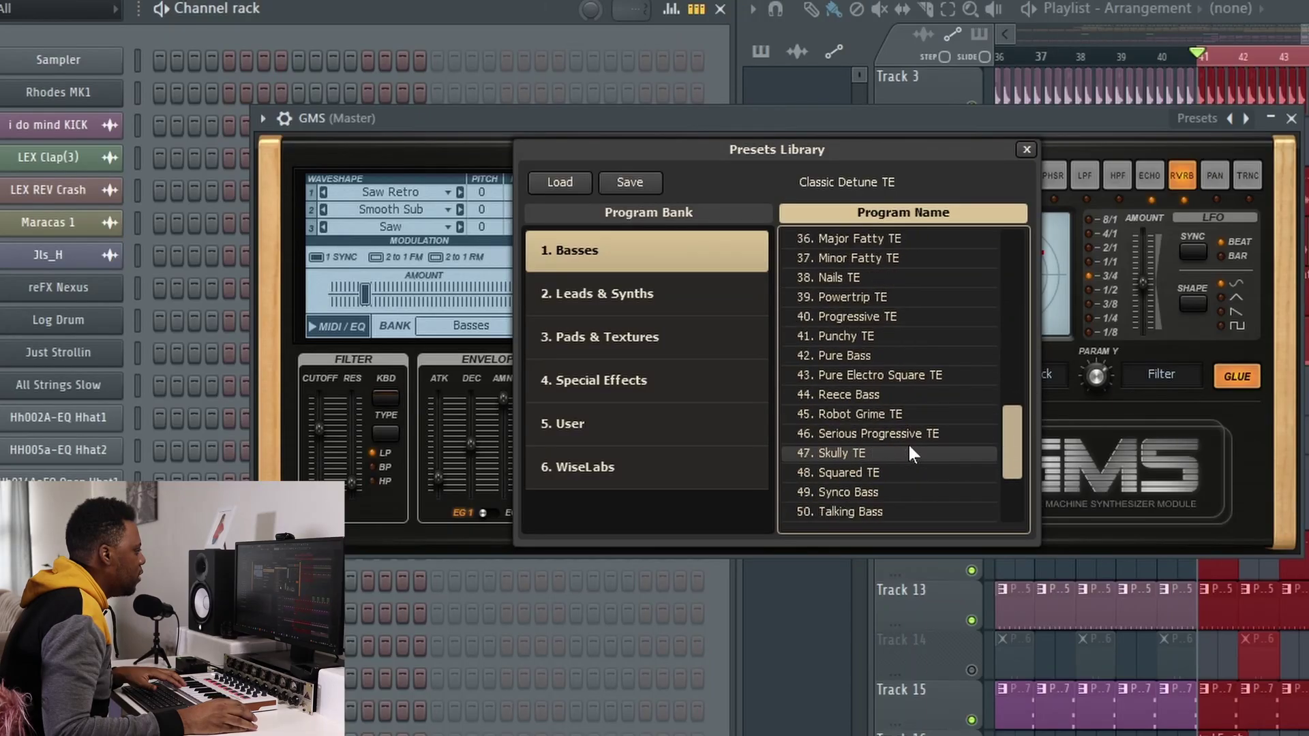
left_click(882, 318)
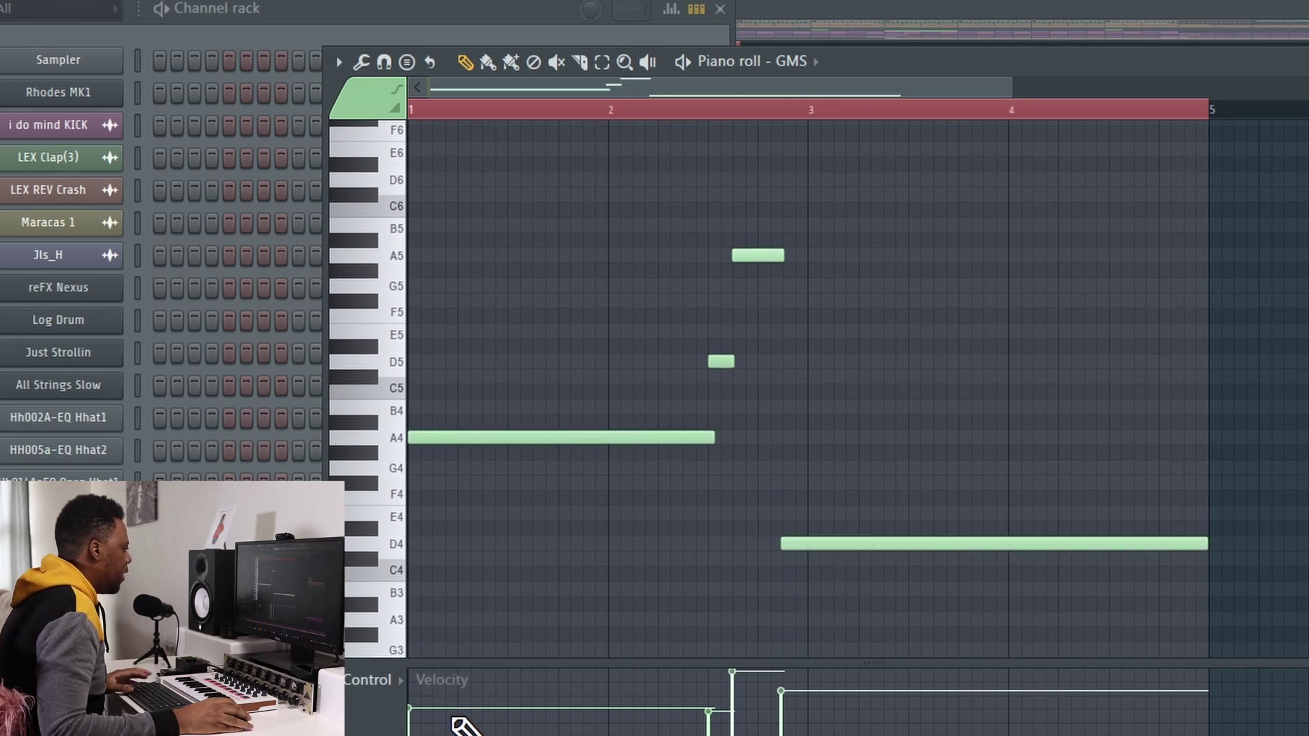
Level the velocities of the GMS notes and play them back with the arrangement
key("space")
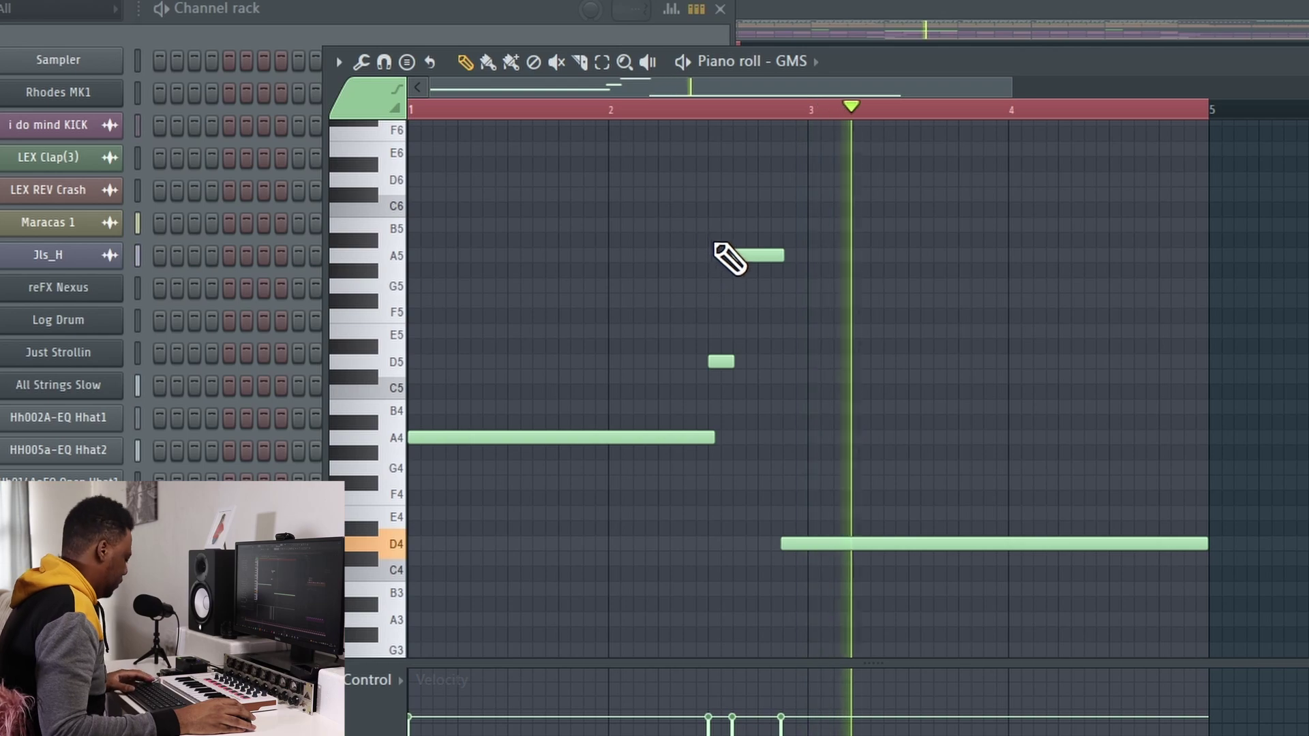
key("space")
key("alt+q")
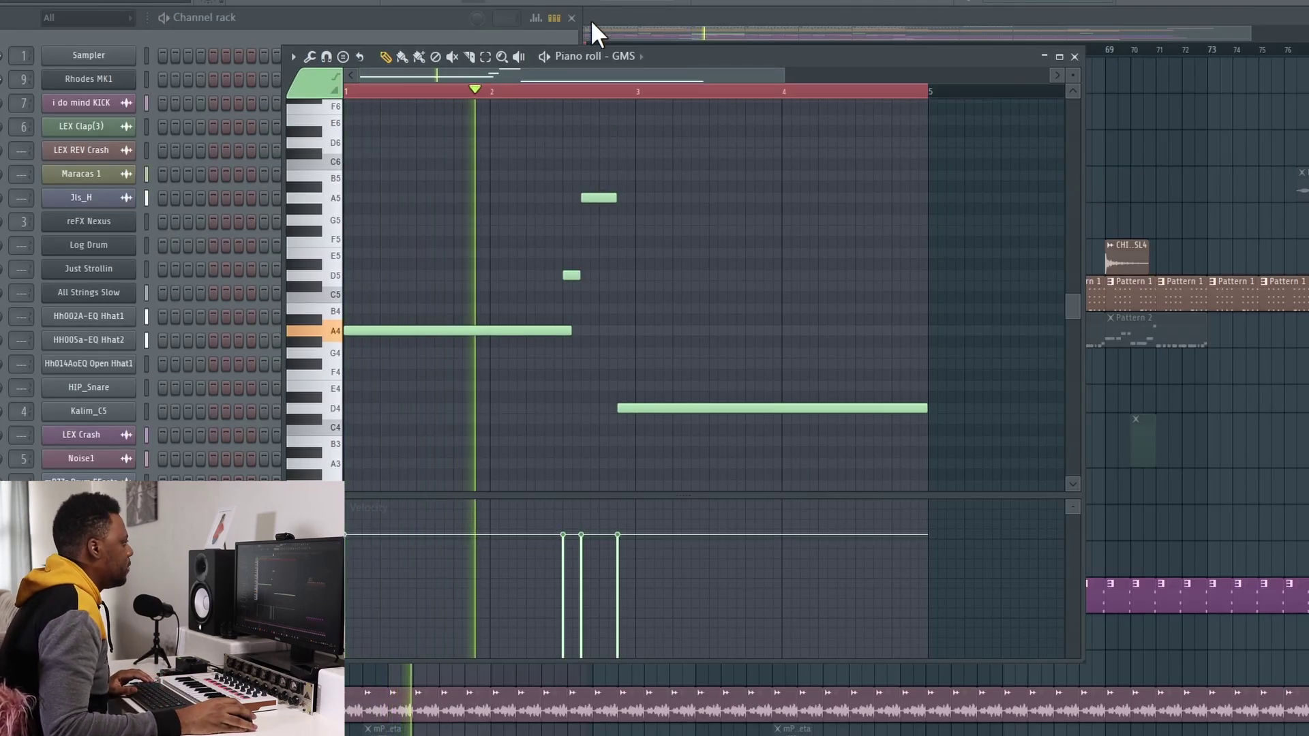
left_click(414, 18)
left_click(822, 14)
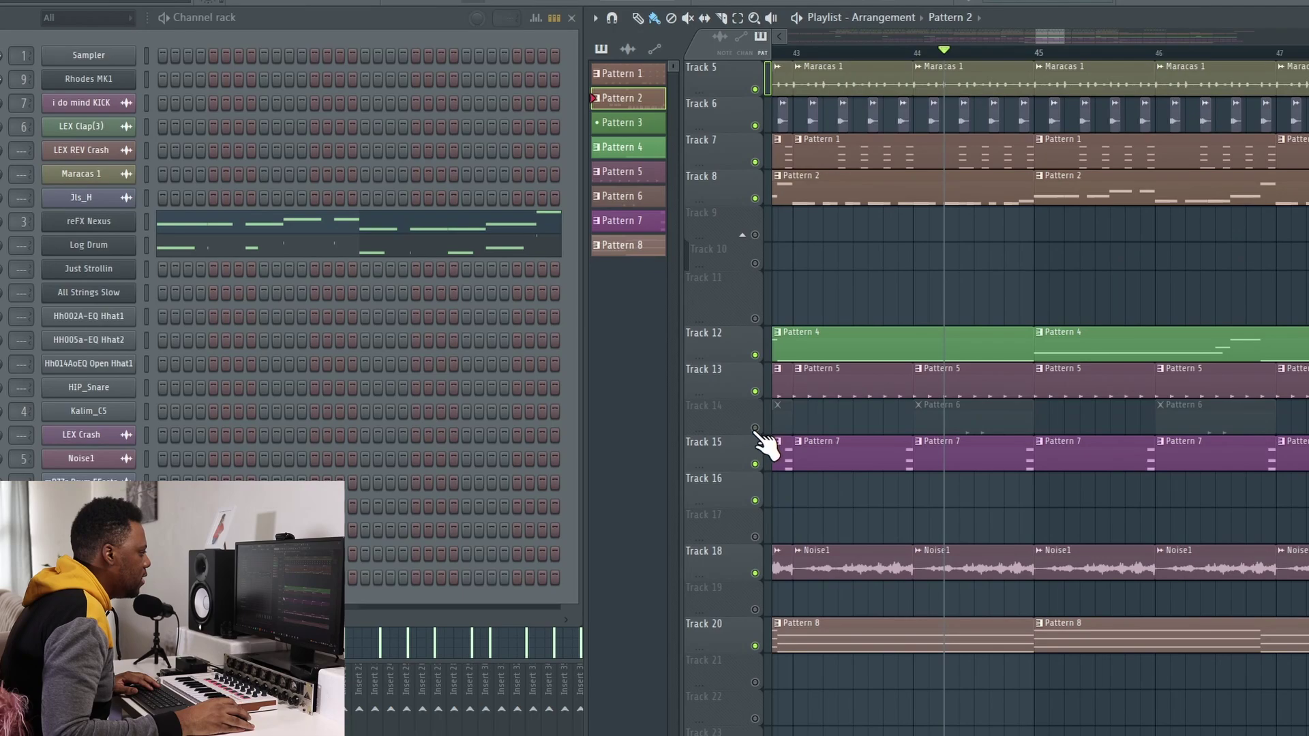
Unmute playlist Track 14, mute Track 8 and play the arrangement
left_click(755, 428)
left_click(755, 199)
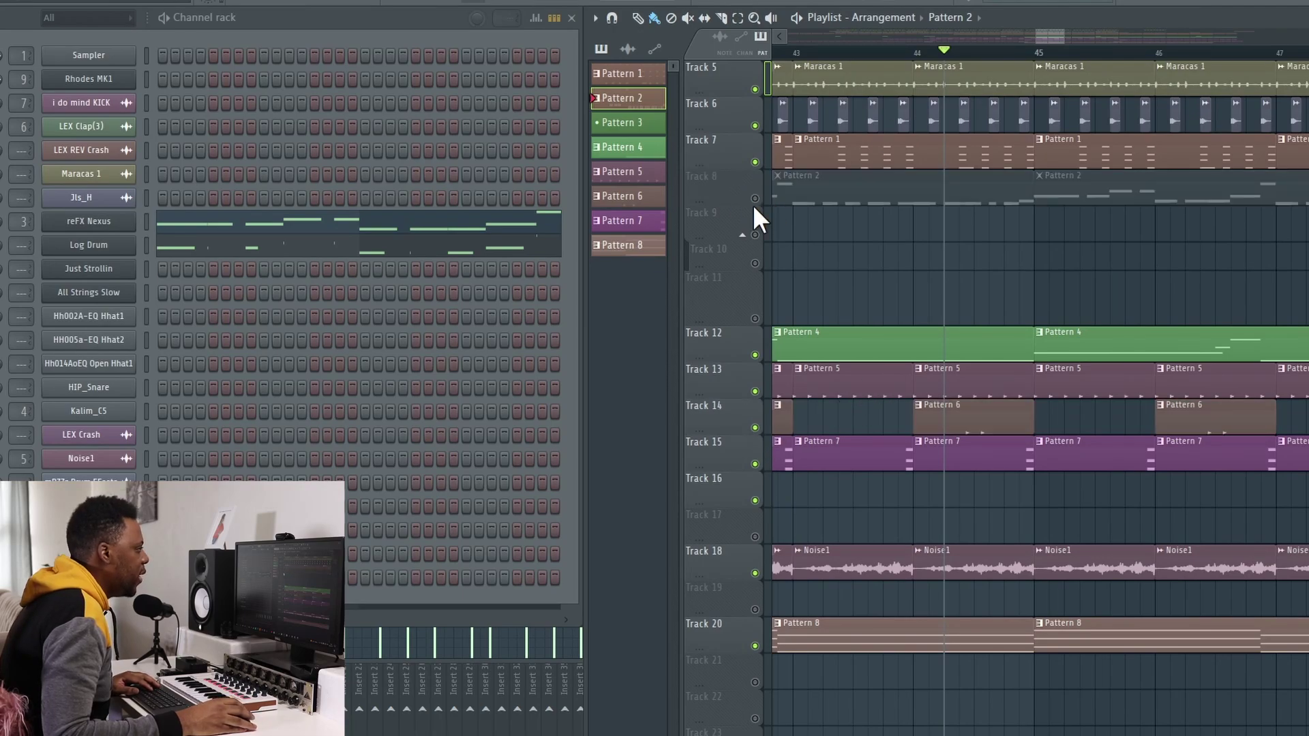
key("space")
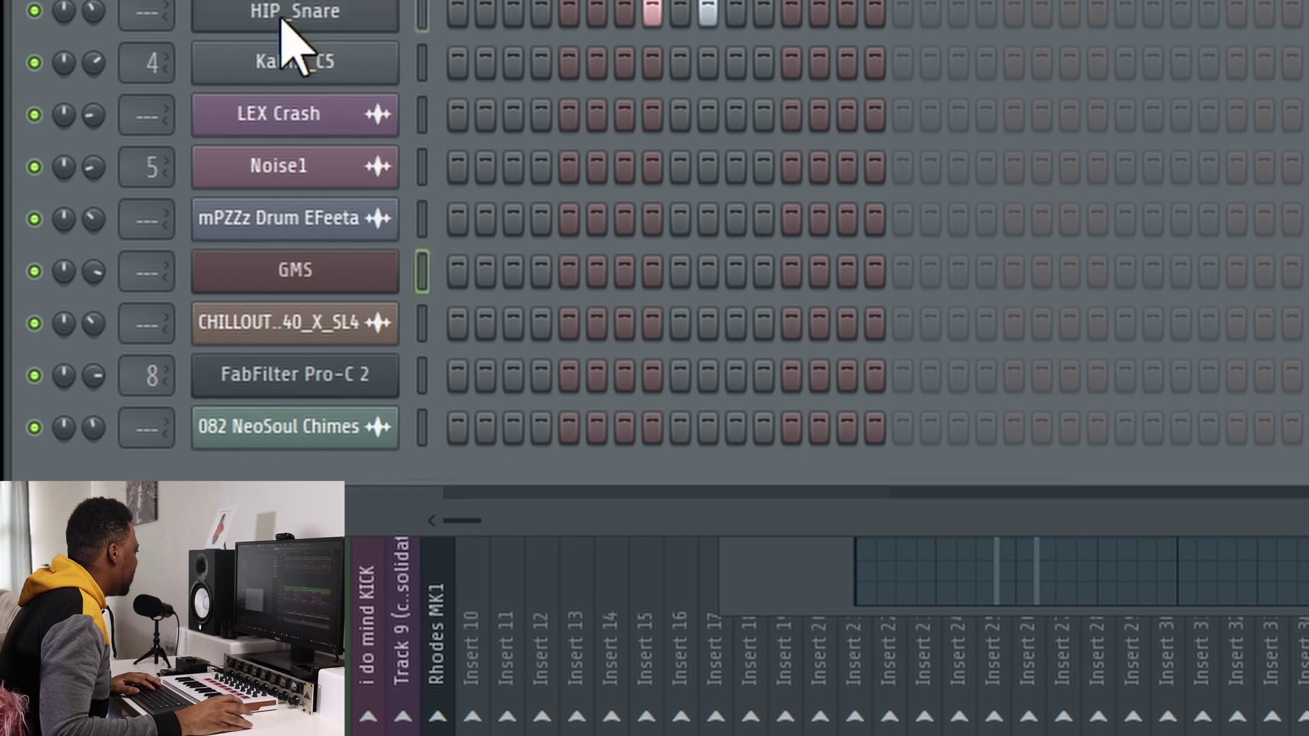
Delete the HIP_Snare channel from the channel rack
right_click(126, 386)
left_click(535, 380)
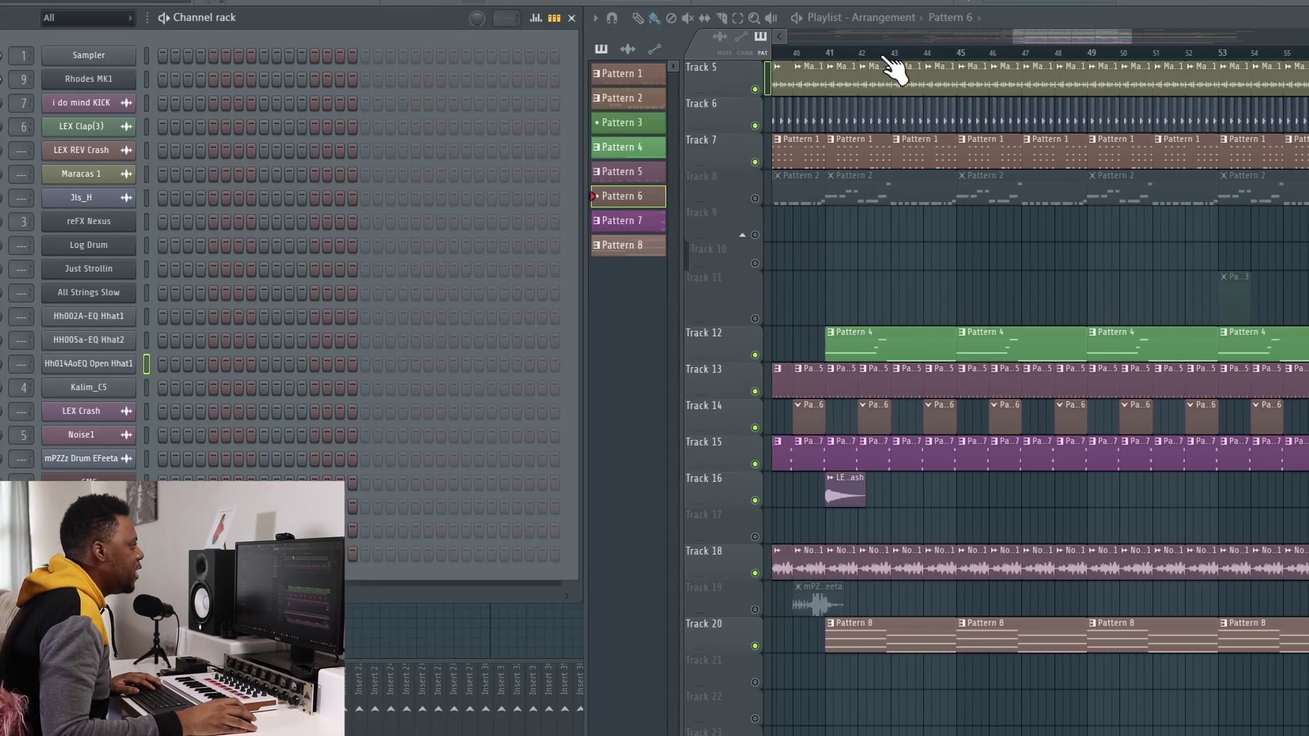
Play the arrangement from bar 25 to hear how the remaining tracks work together
scroll(770, 576, "up", 2)
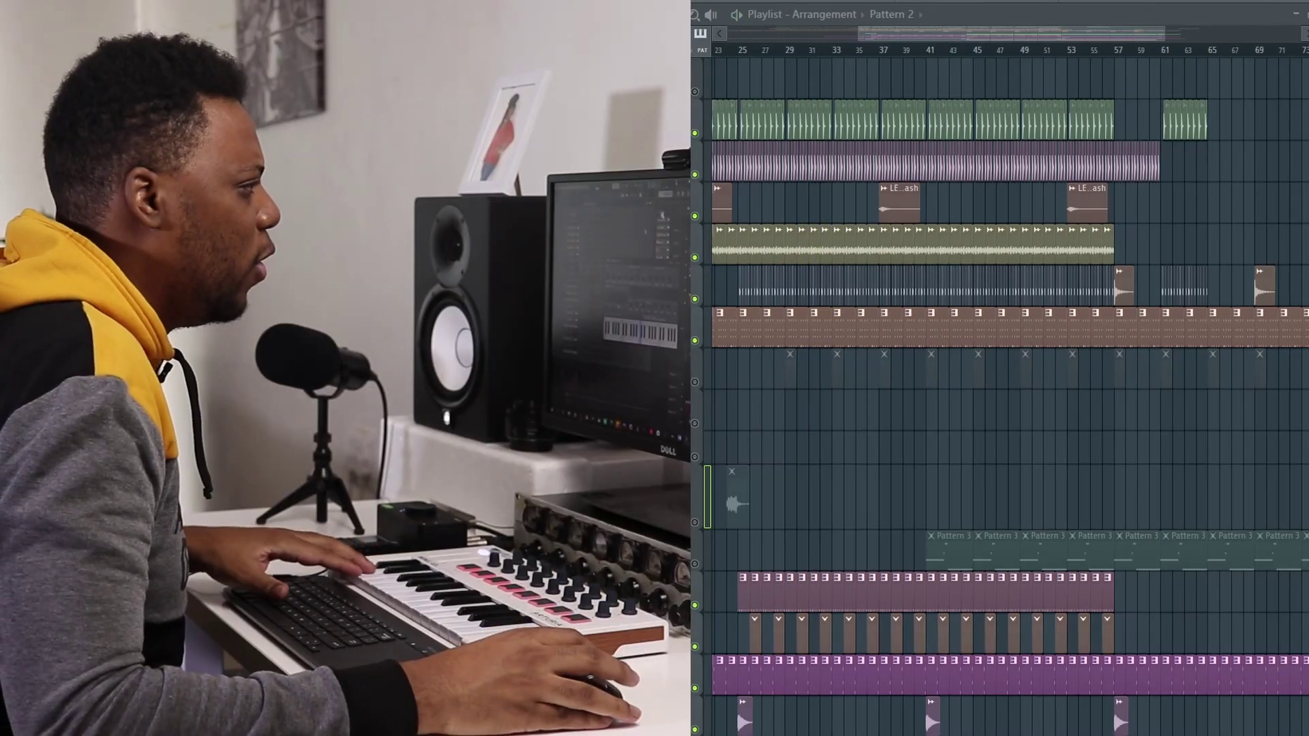
scroll(754, 60, "up", 4)
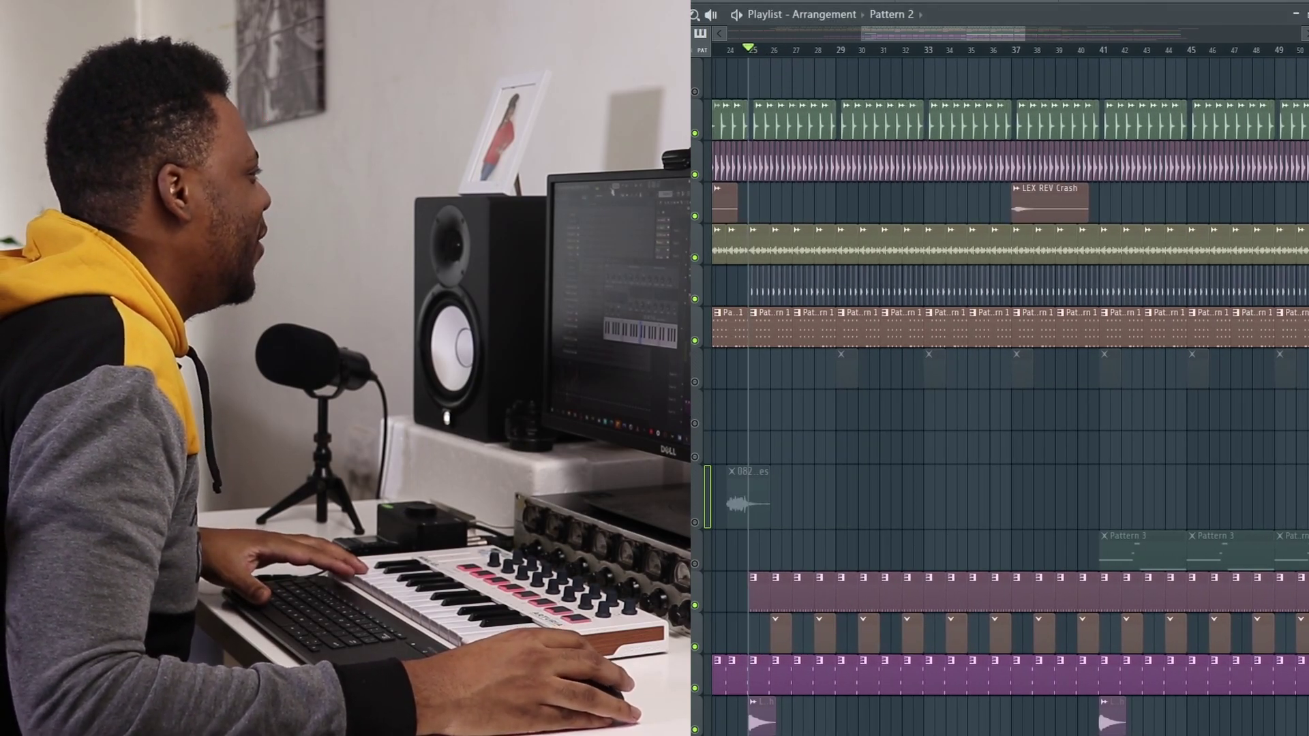
key("space")
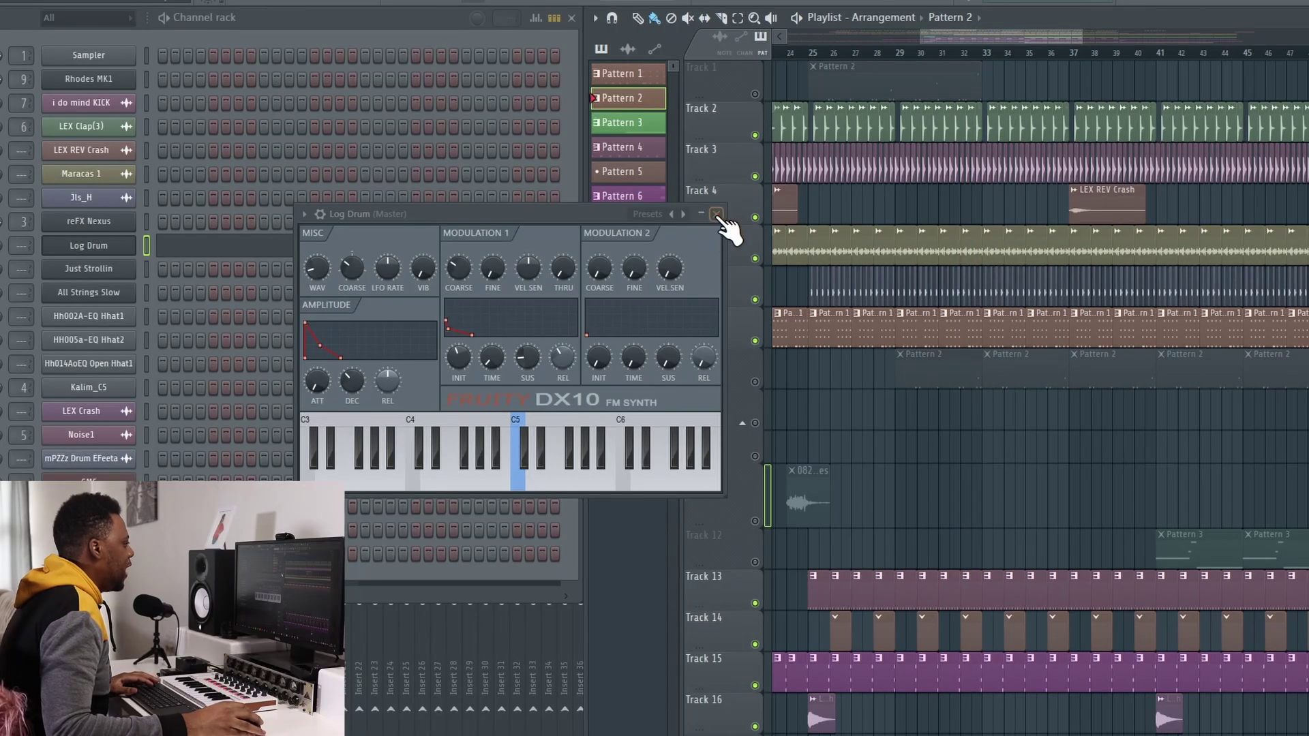
Close the Log Drum synth window, open the Log Drum piano roll for Pattern 2 and quantize its notes
left_click(716, 214)
left_click(247, 247)
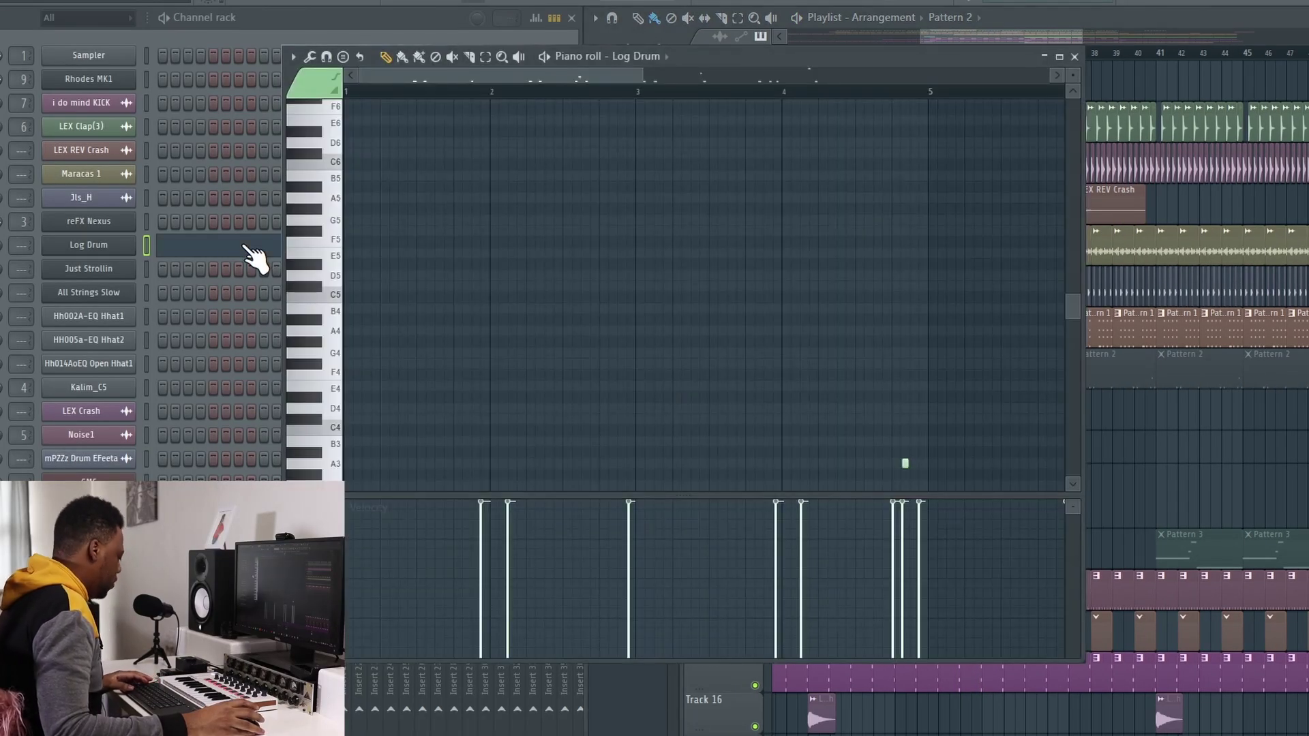
key("alt+q")
key("Return")
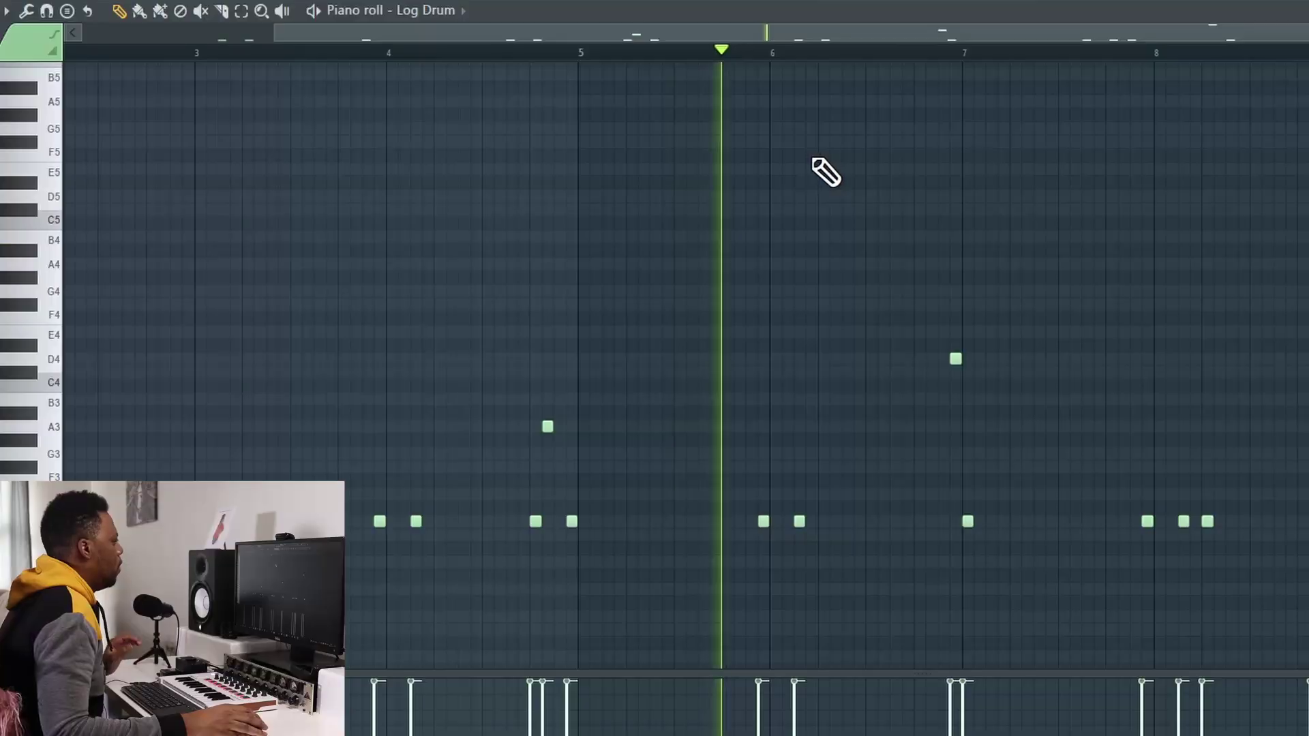
Select all eight bars of Log Drum notes, set snap to (none) and shorten every note to a tiny stub
scroll(827, 123, "down", 3)
scroll(829, 54, "down", 2)
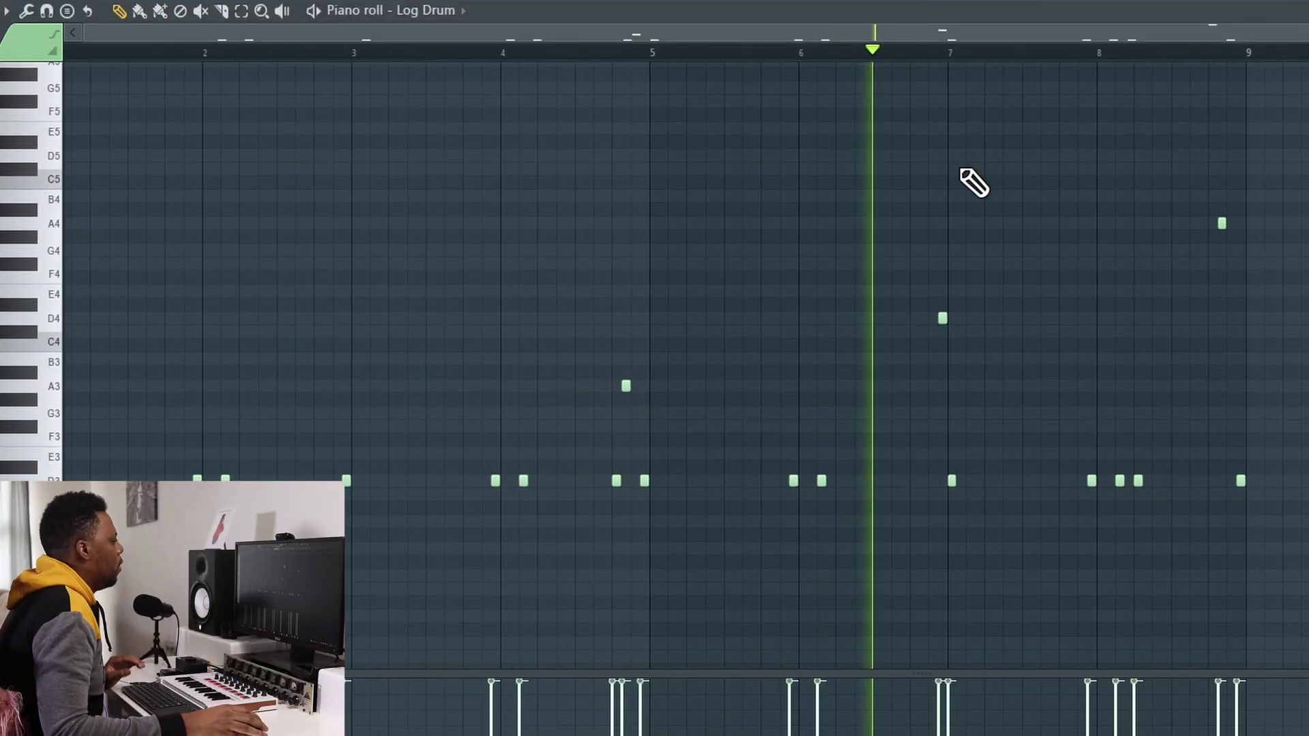
scroll(974, 177, "down", 4)
scroll(984, 171, "down", 1)
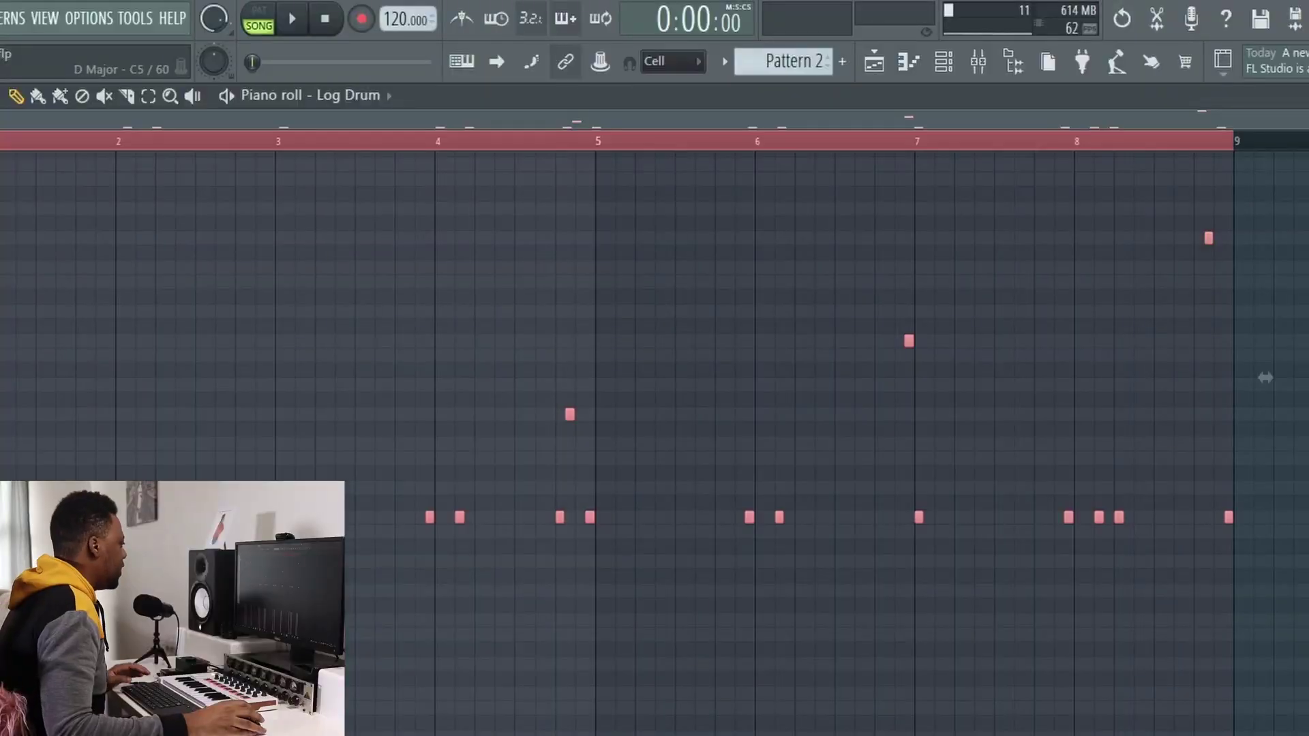
scroll(549, 162, "up", 10)
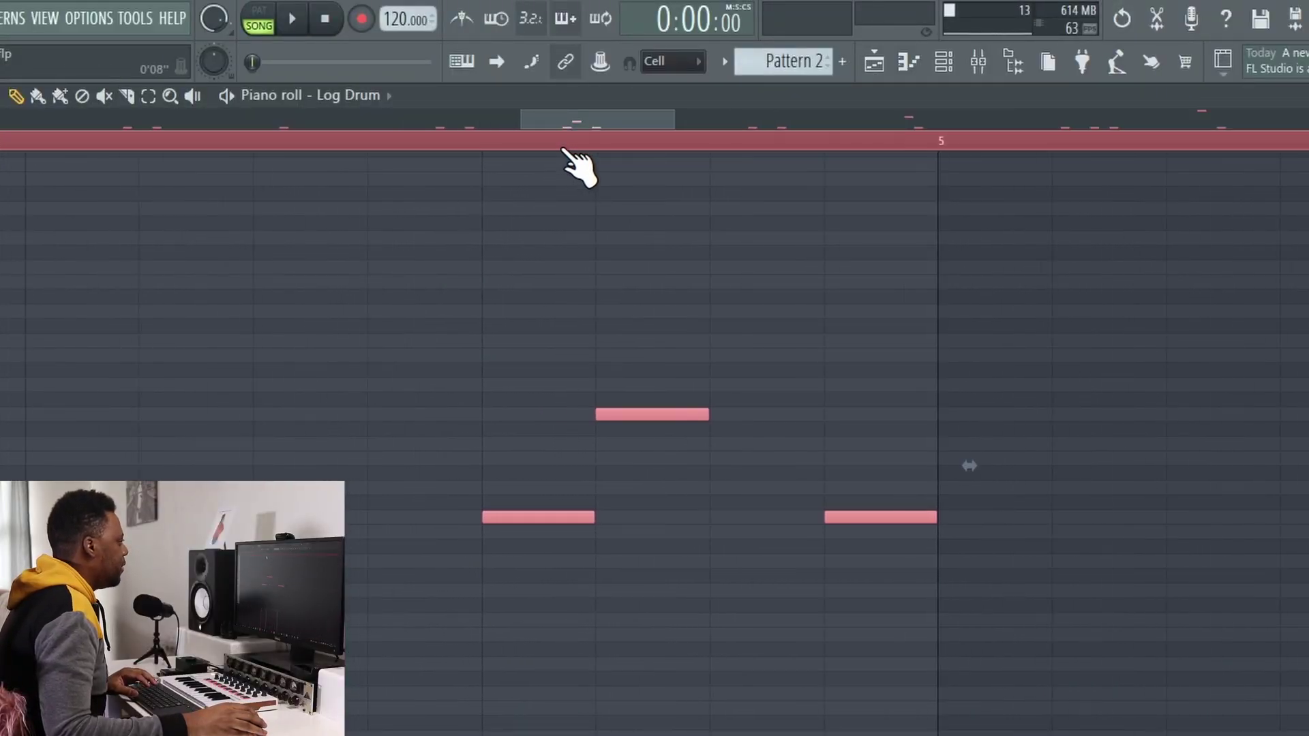
left_click(681, 60)
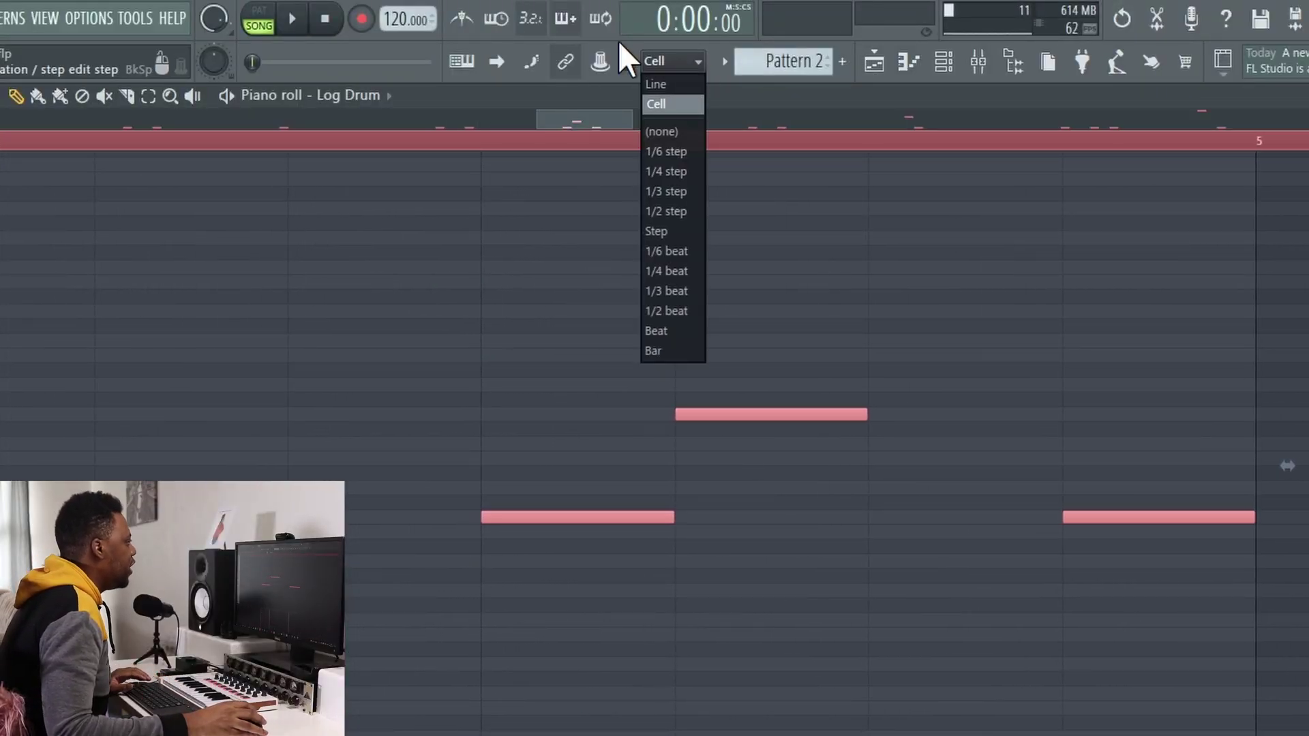
left_click(677, 130)
left_click_drag(865, 413, 671, 428)
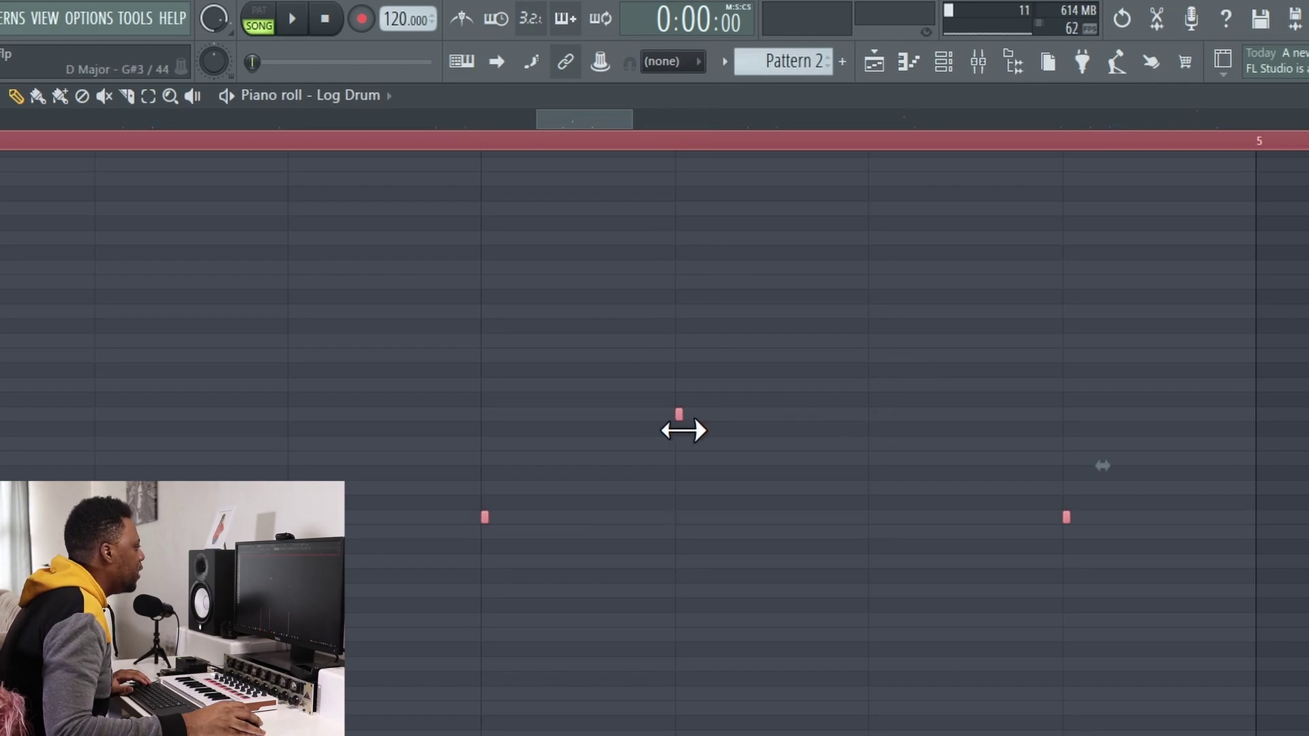
scroll(677, 147, "down", 10)
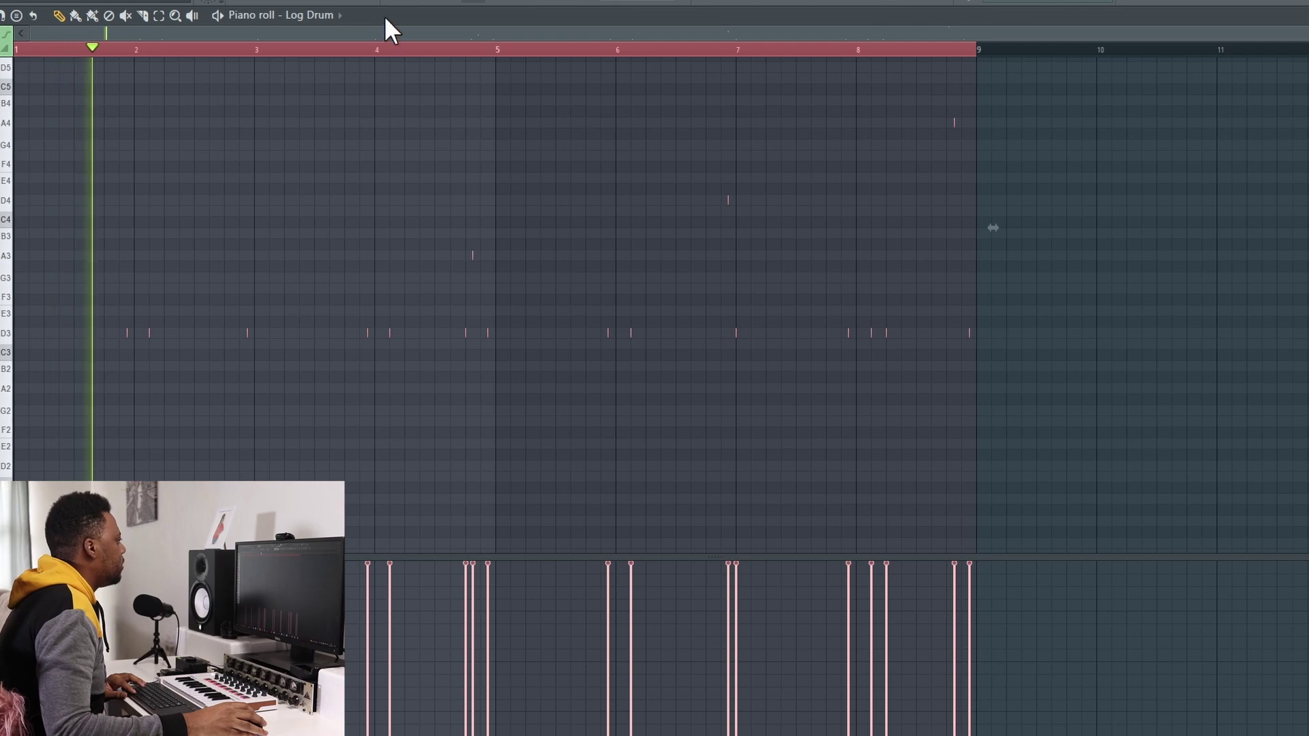
Restore the piano roll to its smaller size and lower the Modulation 1 sustain in the Log Drum DX10 synth
left_click(565, 8)
left_click(551, 18)
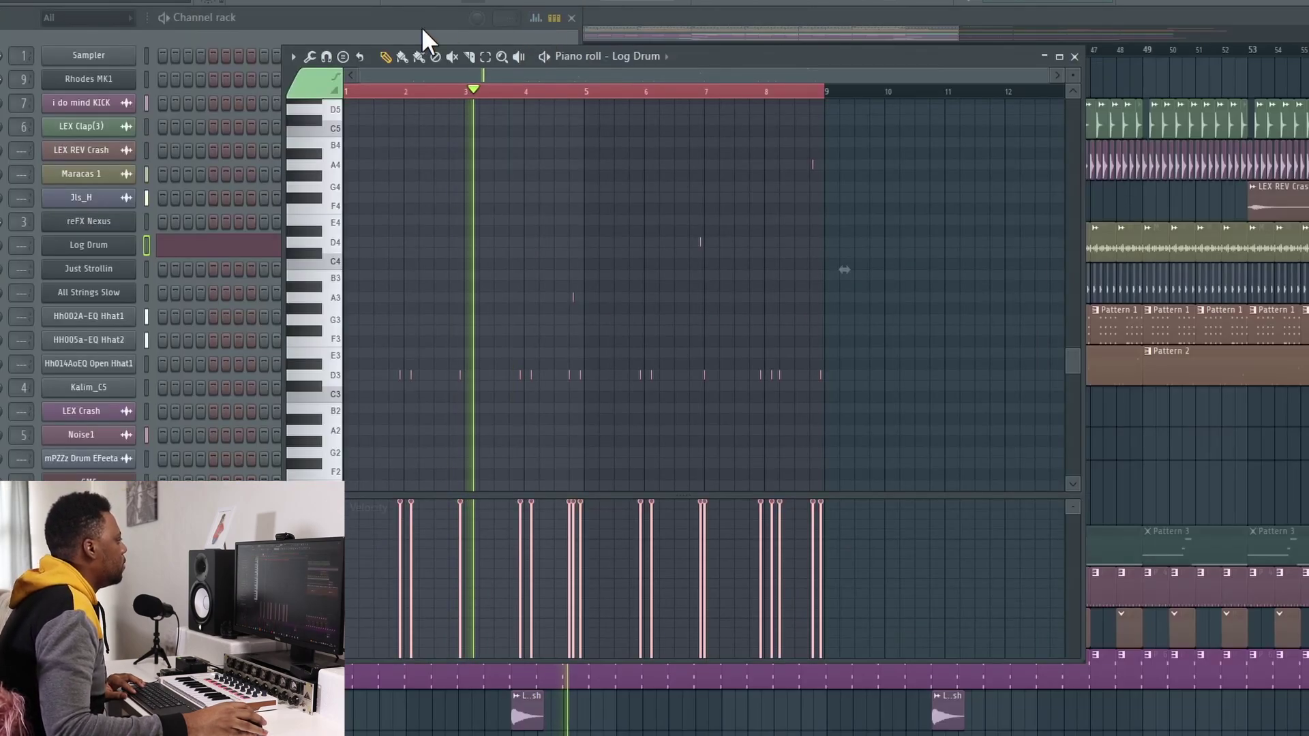
left_click(423, 31)
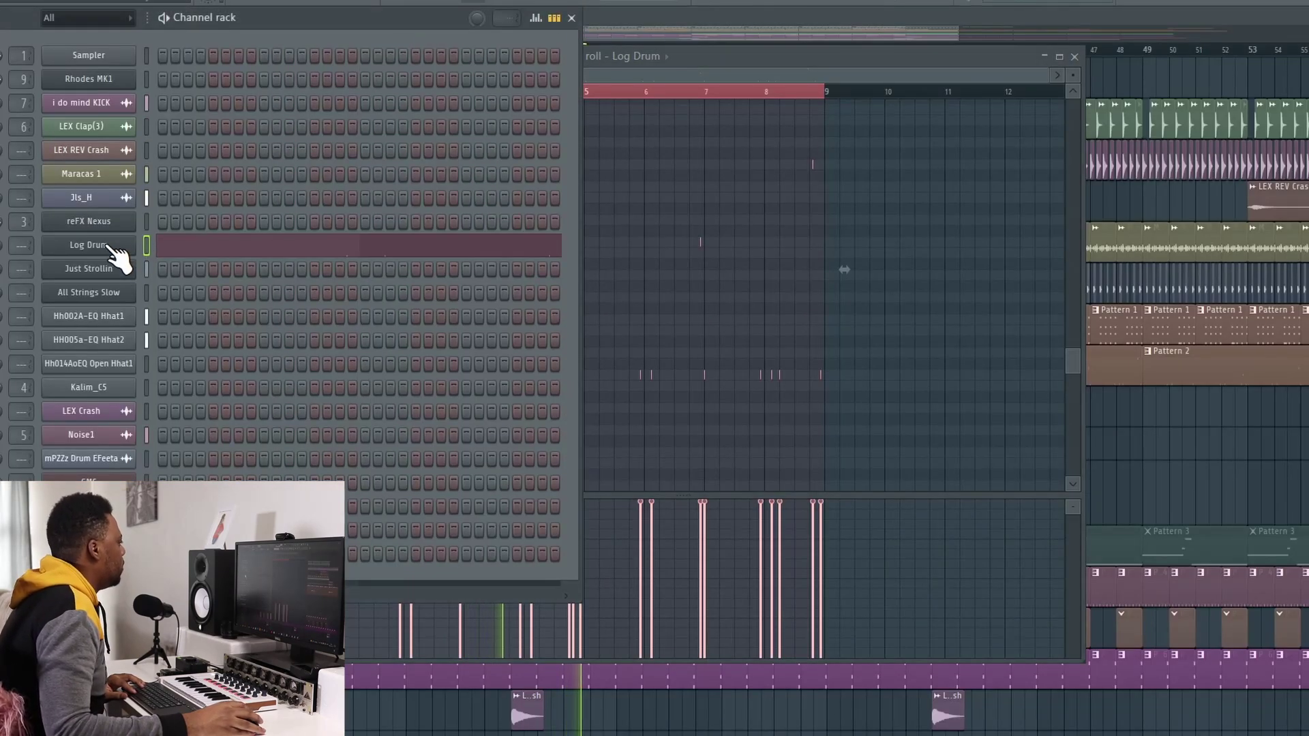
left_click(92, 244)
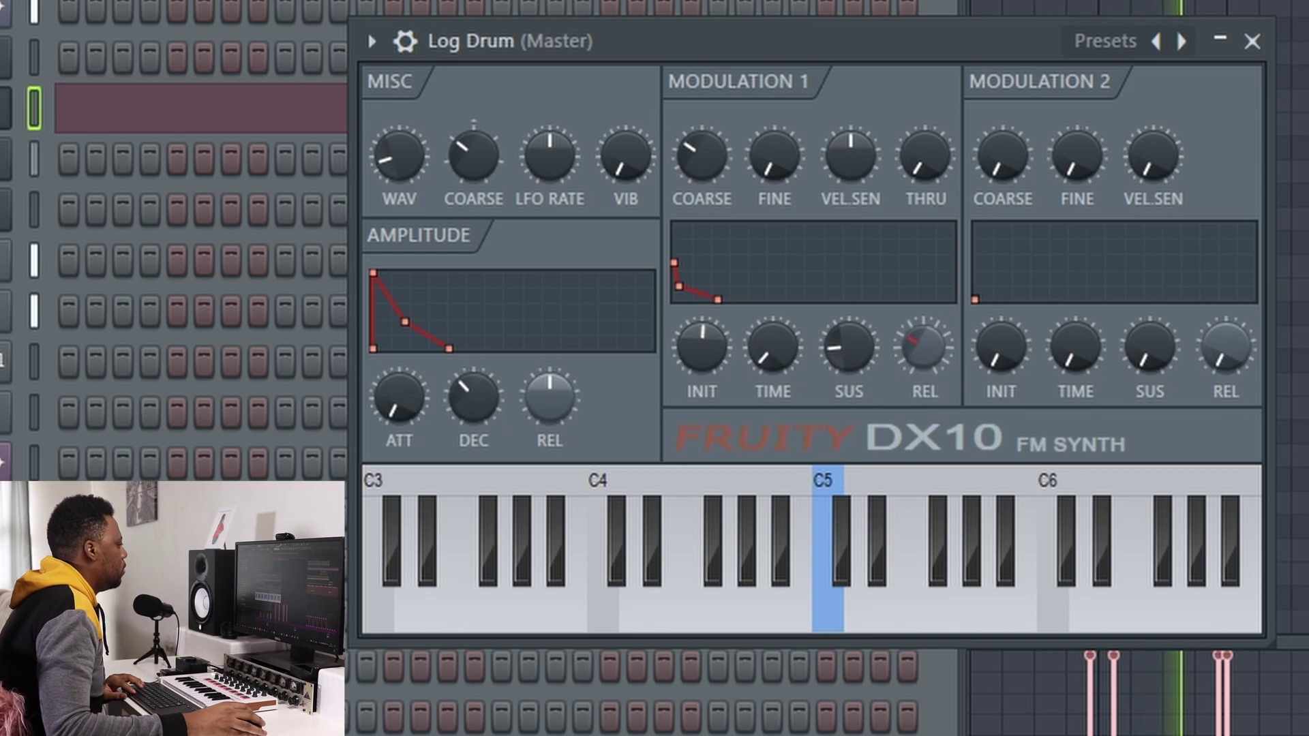
left_click_drag(848, 346, 855, 375)
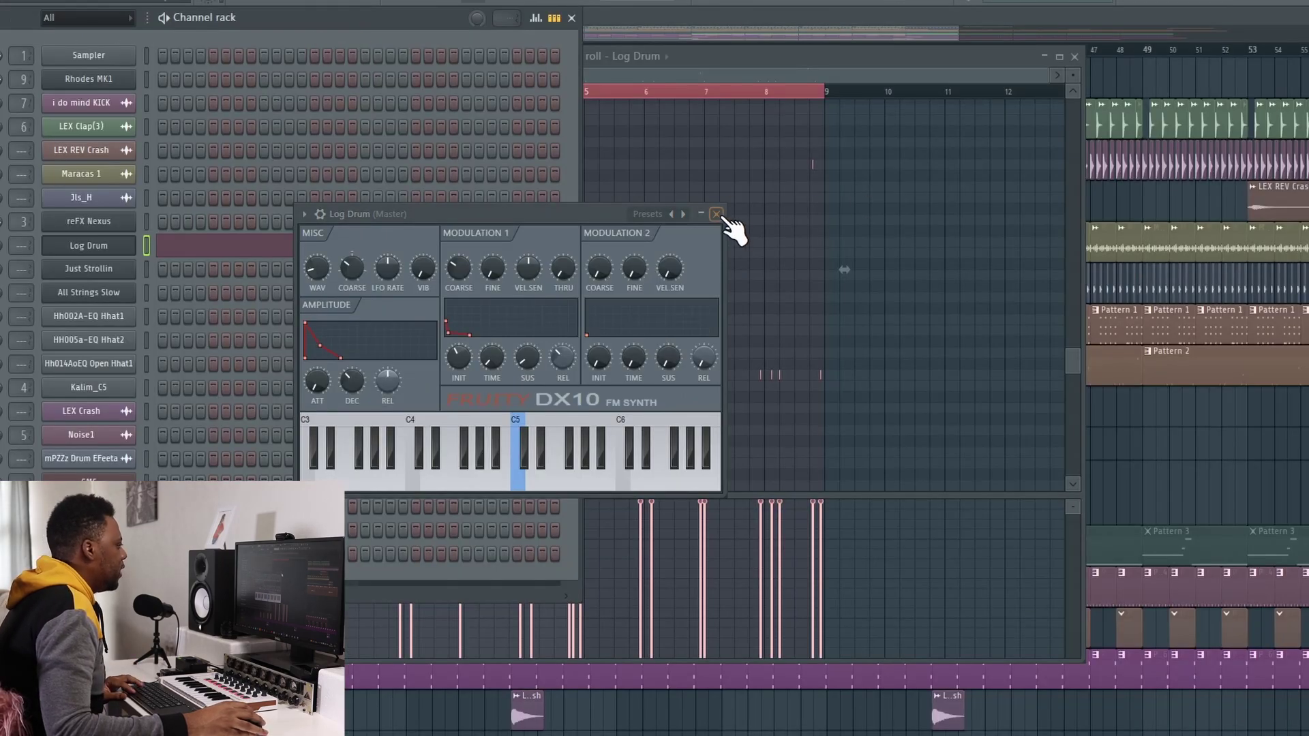
left_click(717, 214)
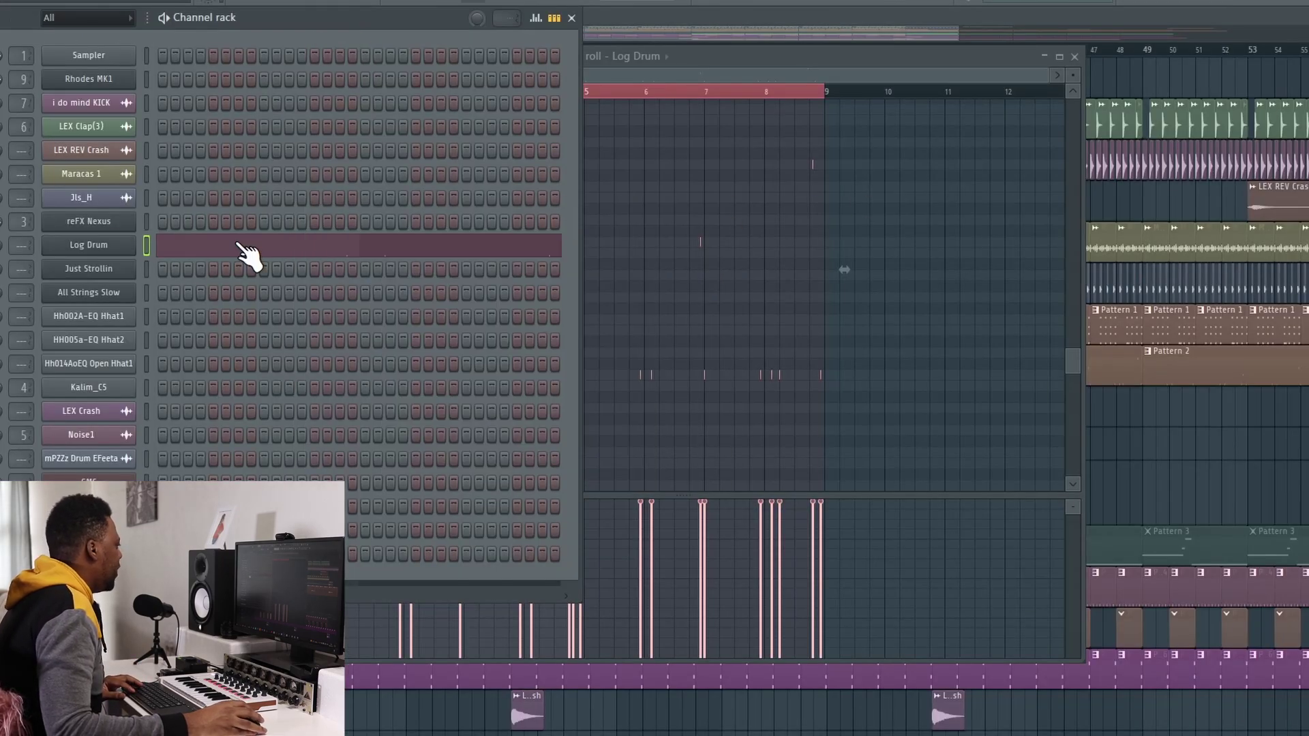
Copy the Log Drum notes and paste them into the reFX Nexus channel
right_click(100, 249)
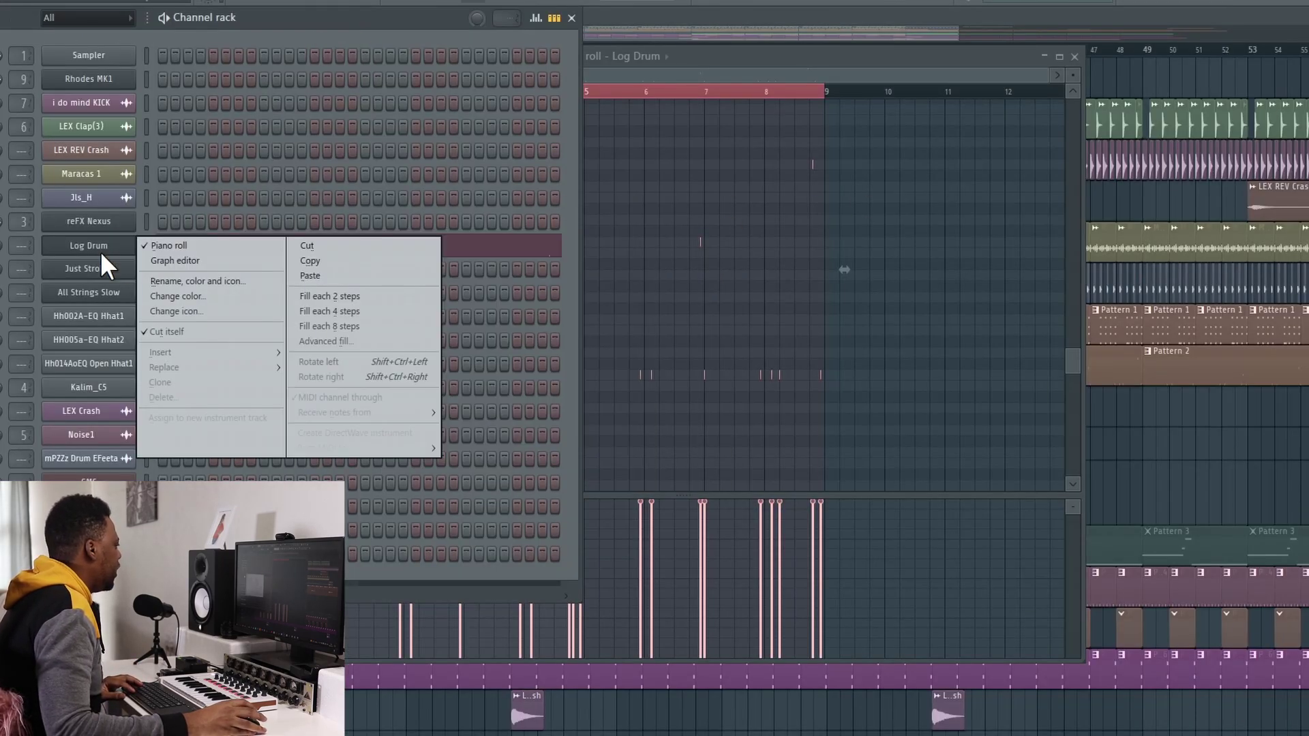
left_click(333, 260)
left_click(49, 222)
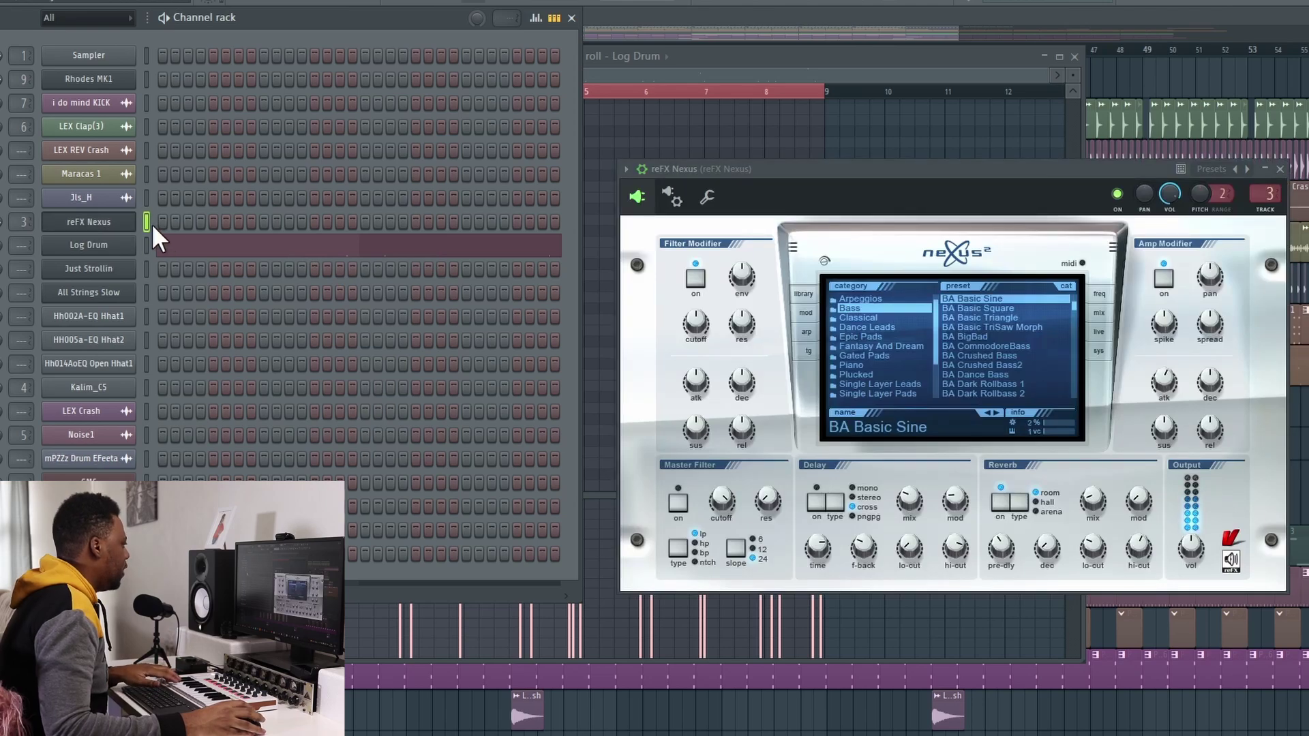
right_click(101, 221)
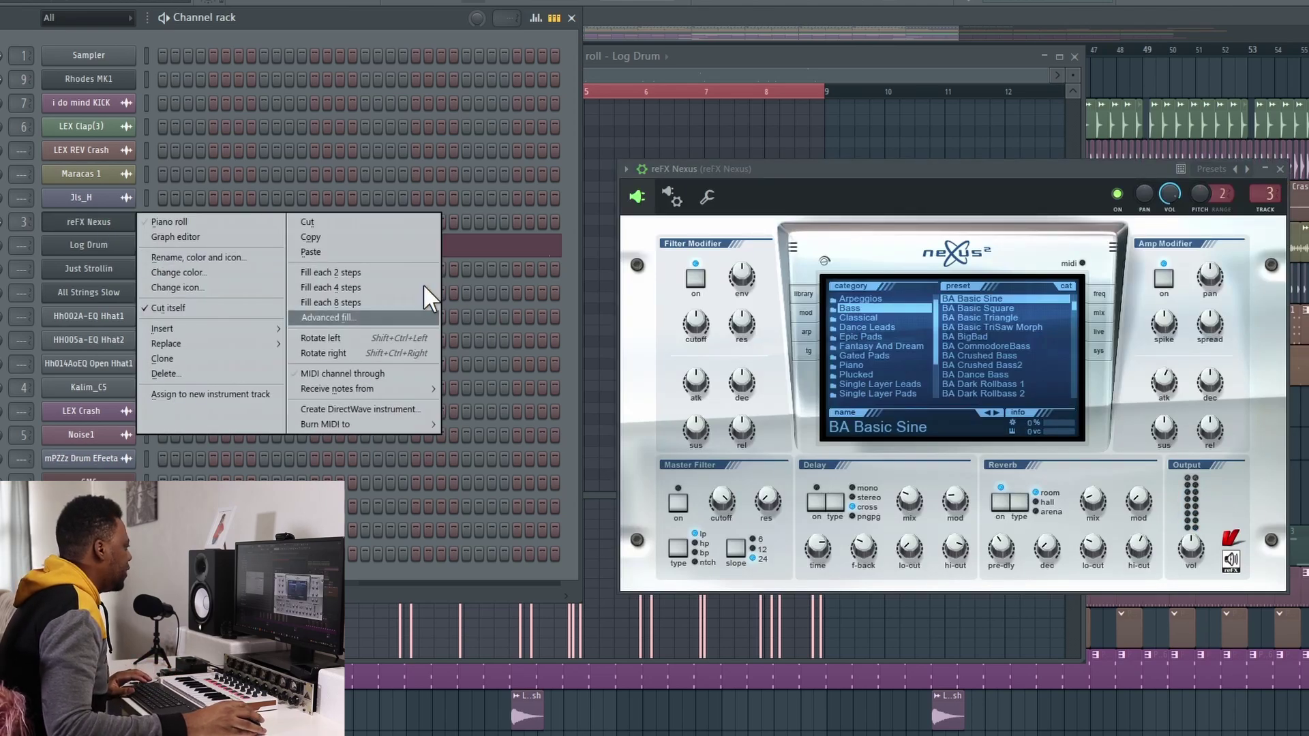
left_click(333, 251)
In the reFX Nexus piano roll, lengthen the pasted notes to about one step each and quantize them
left_click(302, 226)
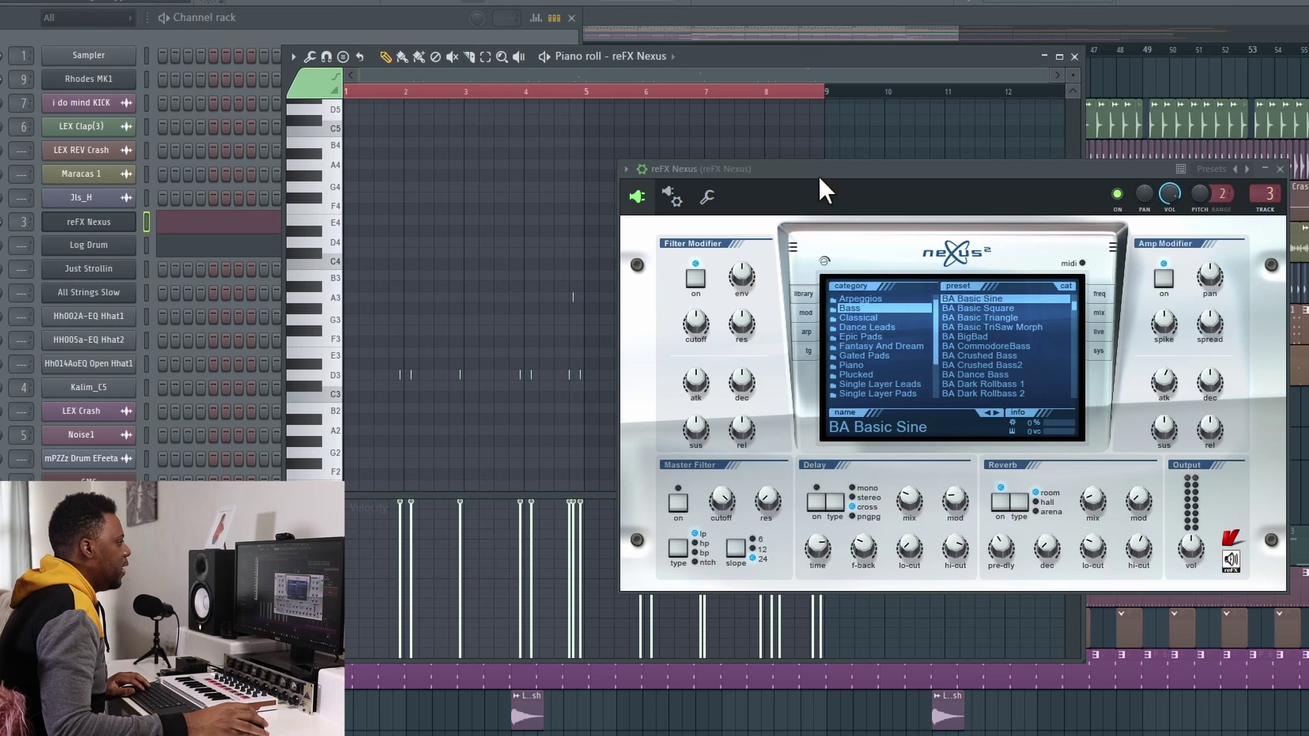
left_click(1280, 168)
double_click(815, 58)
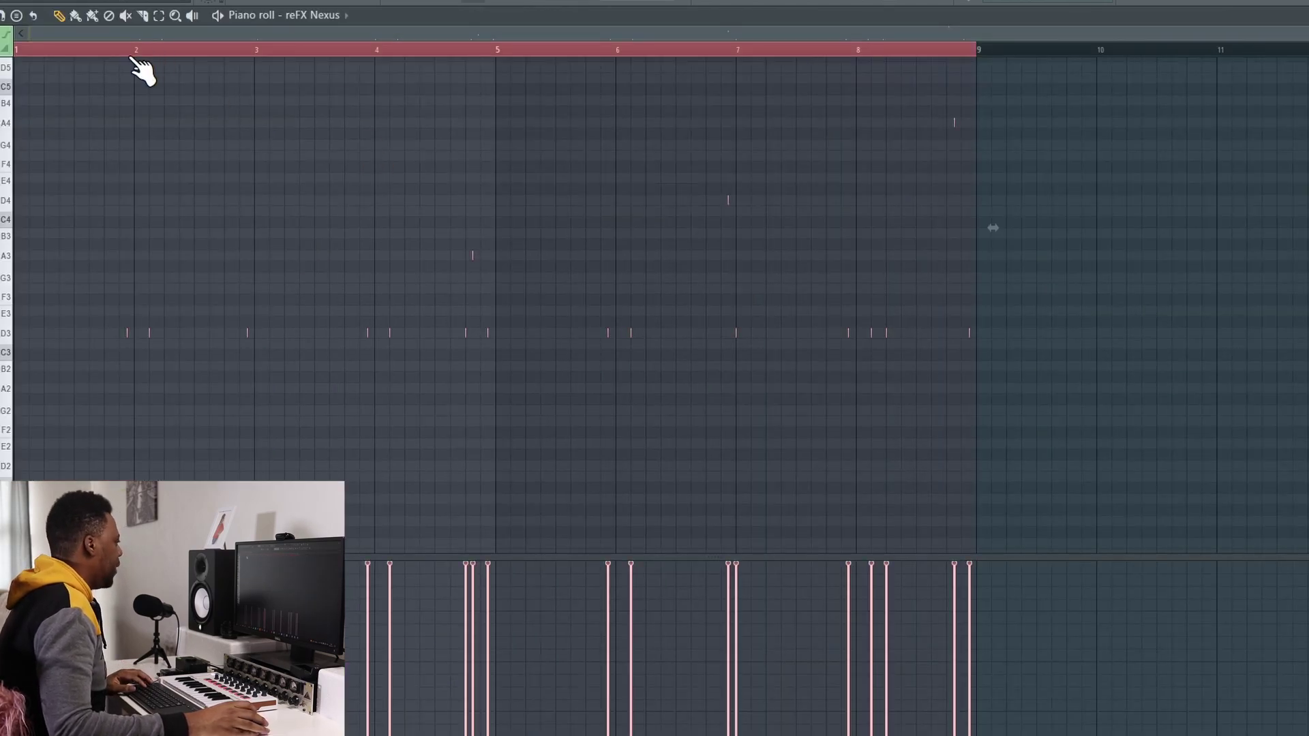
scroll(136, 58, "up", 3)
scroll(134, 55, "up", 3)
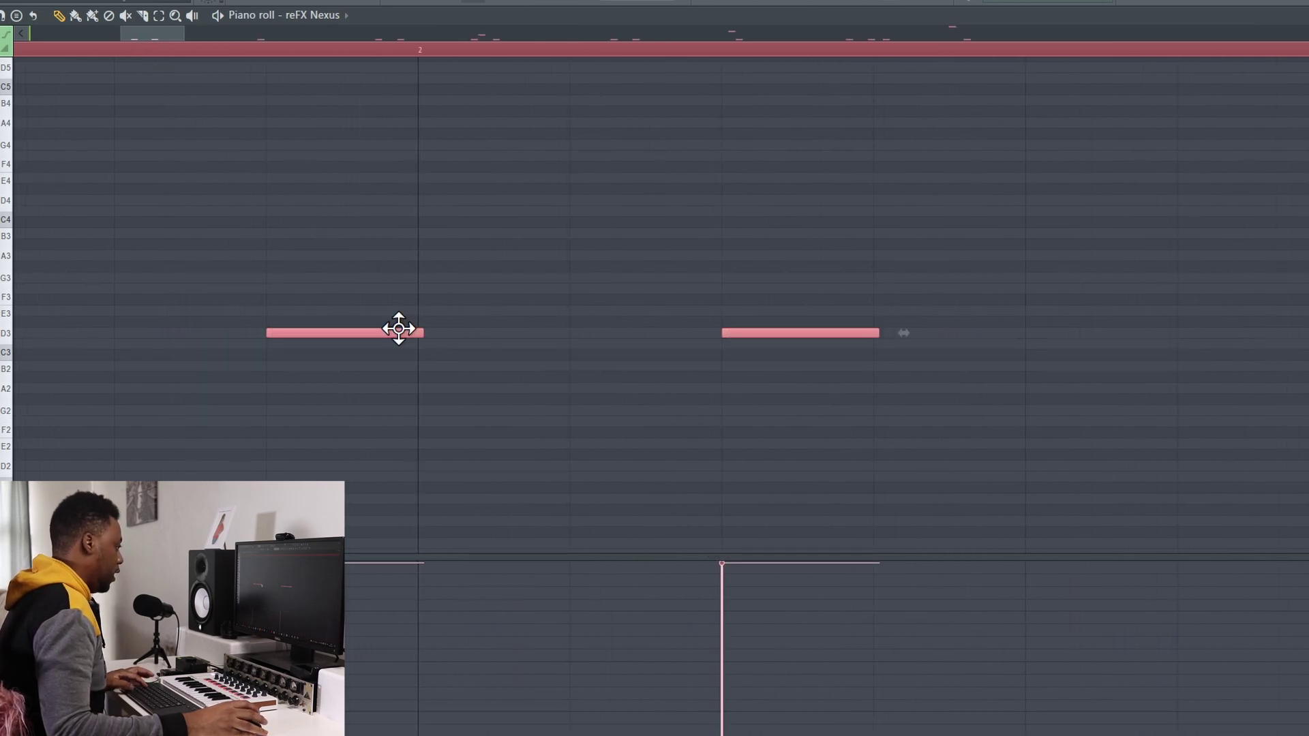
key("alt+q")
left_click(797, 456)
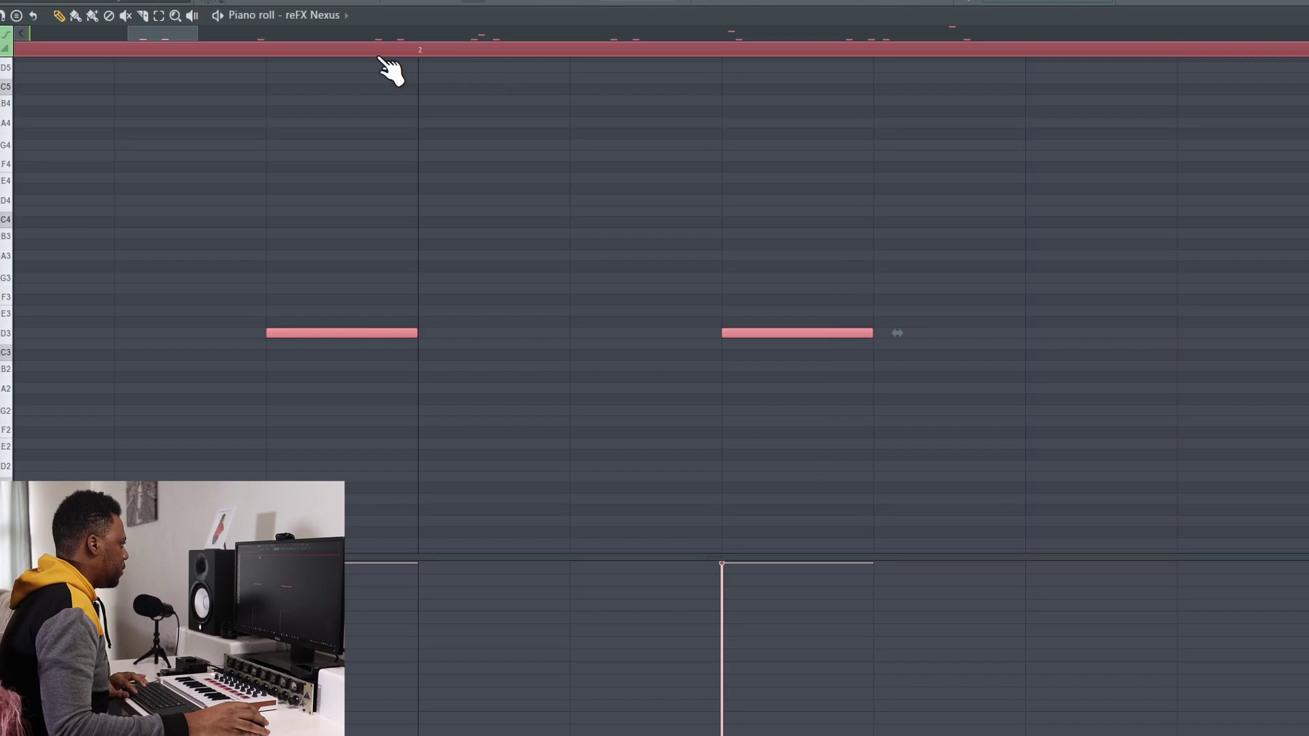
scroll(380, 60, "down", 8)
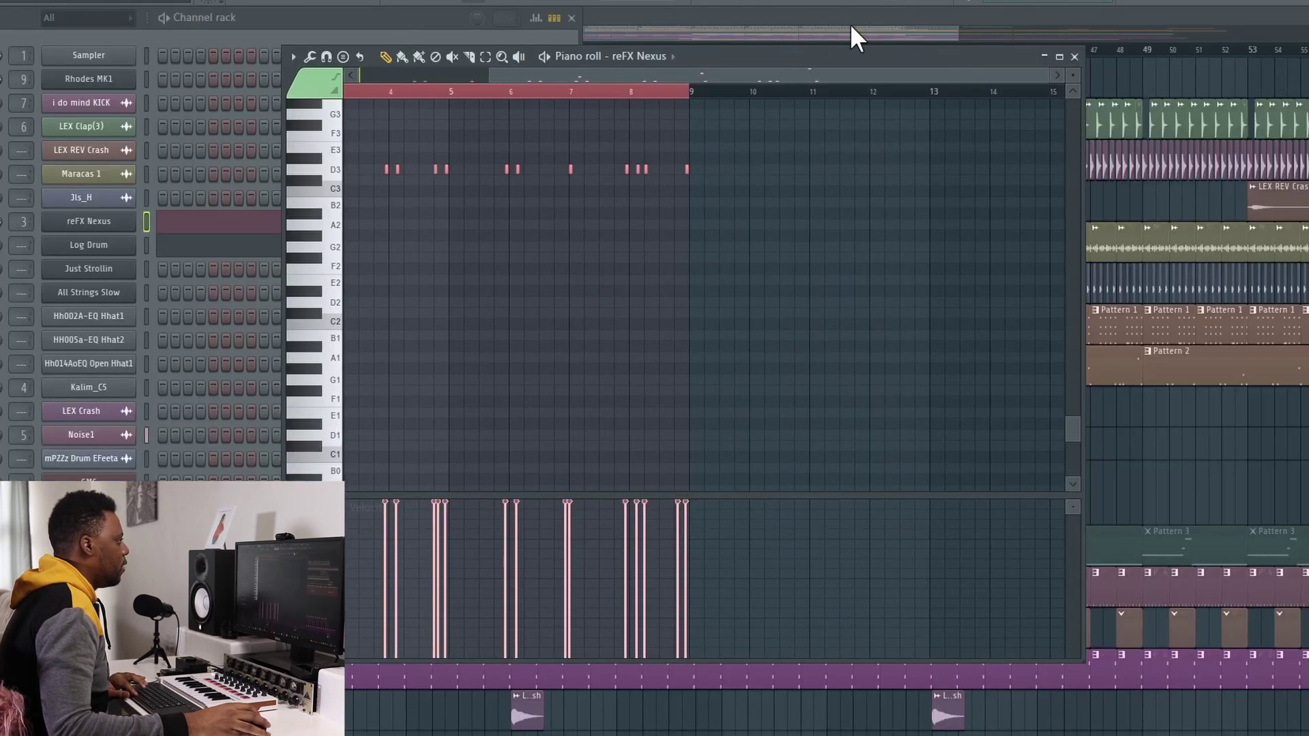
Open the reFX Nexus piano roll and transpose all its notes up one octave
left_click(852, 25)
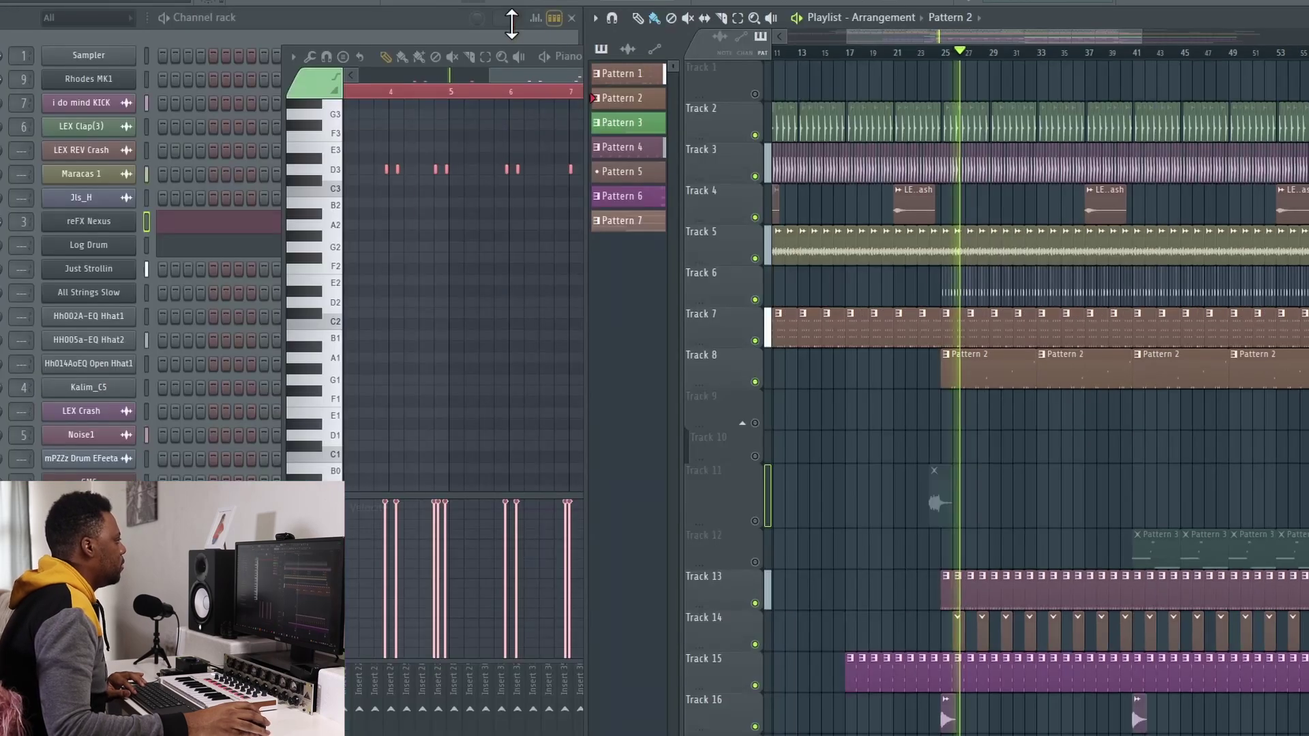
double_click(550, 14)
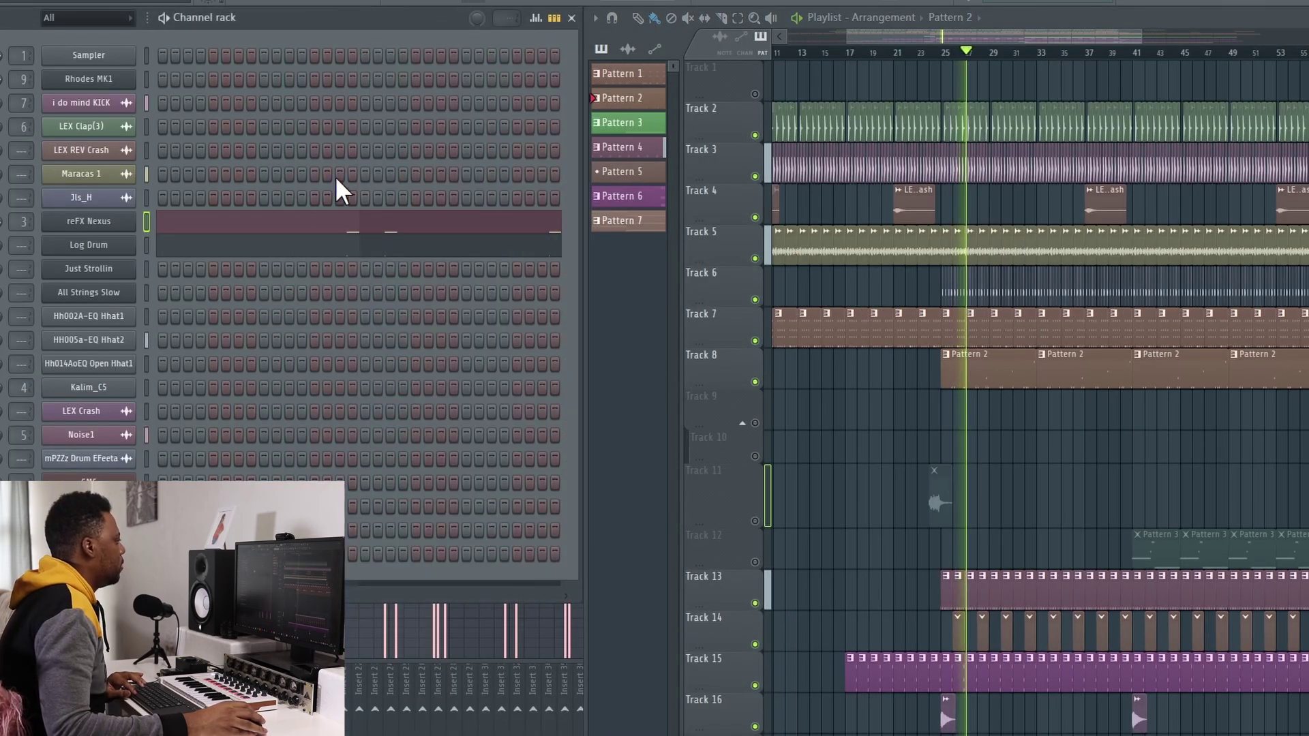
left_click(219, 236)
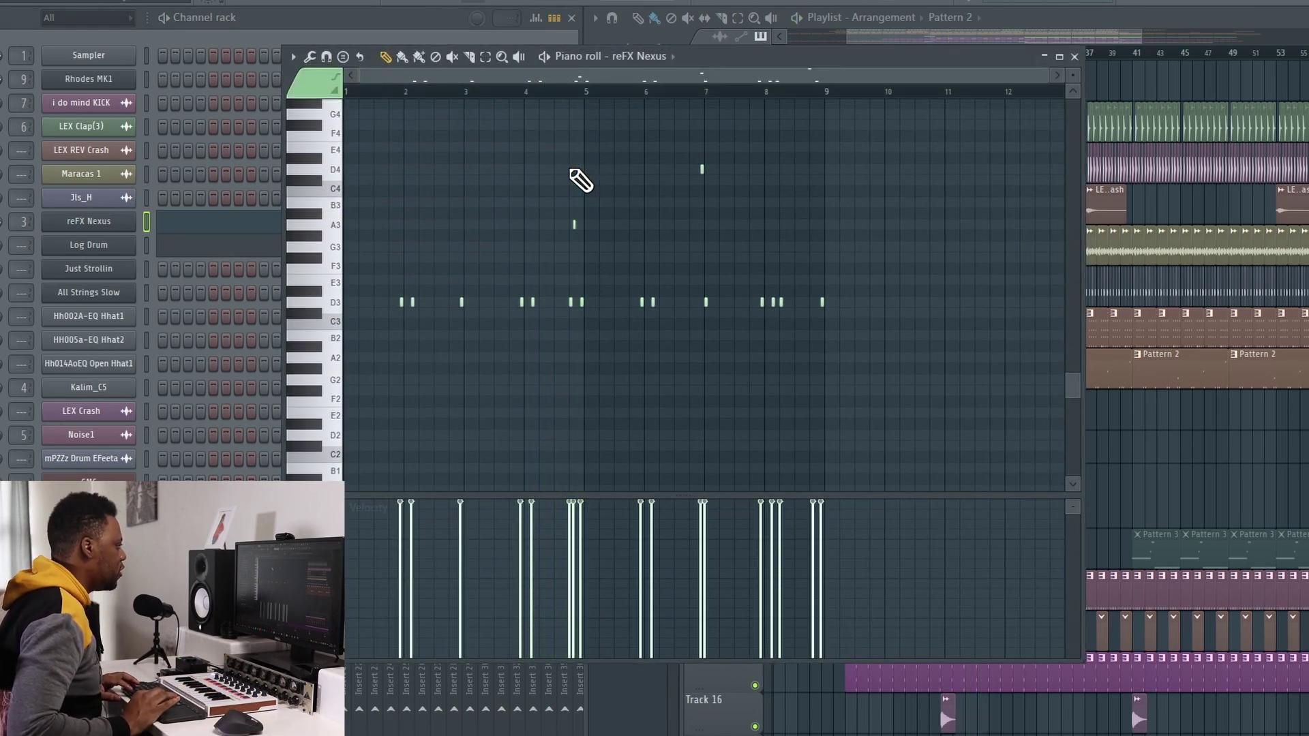
key("ctrl+Up")
scroll(415, 161, "up", 5)
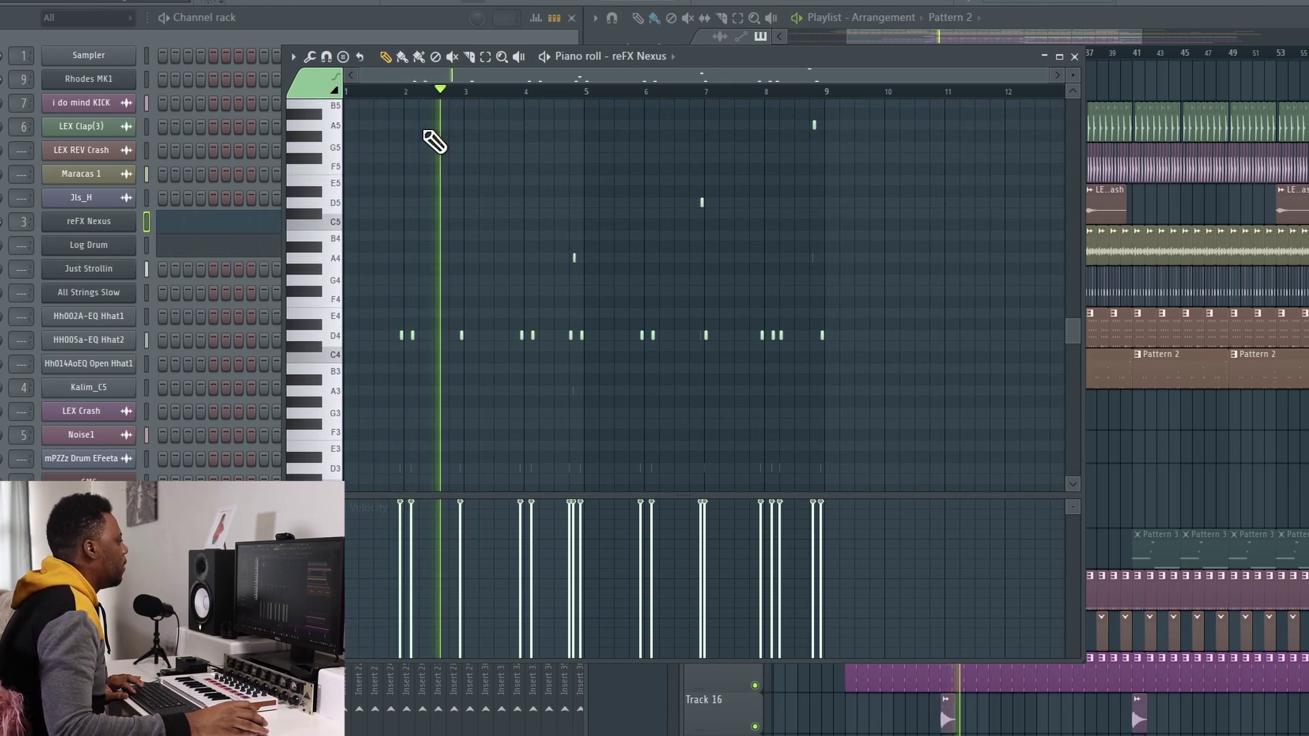
Lengthen selected repeated D notes in bars 2, 4, 7 and 8 of reFX Nexus and delete the stray higher A and D notes
double_click(724, 60)
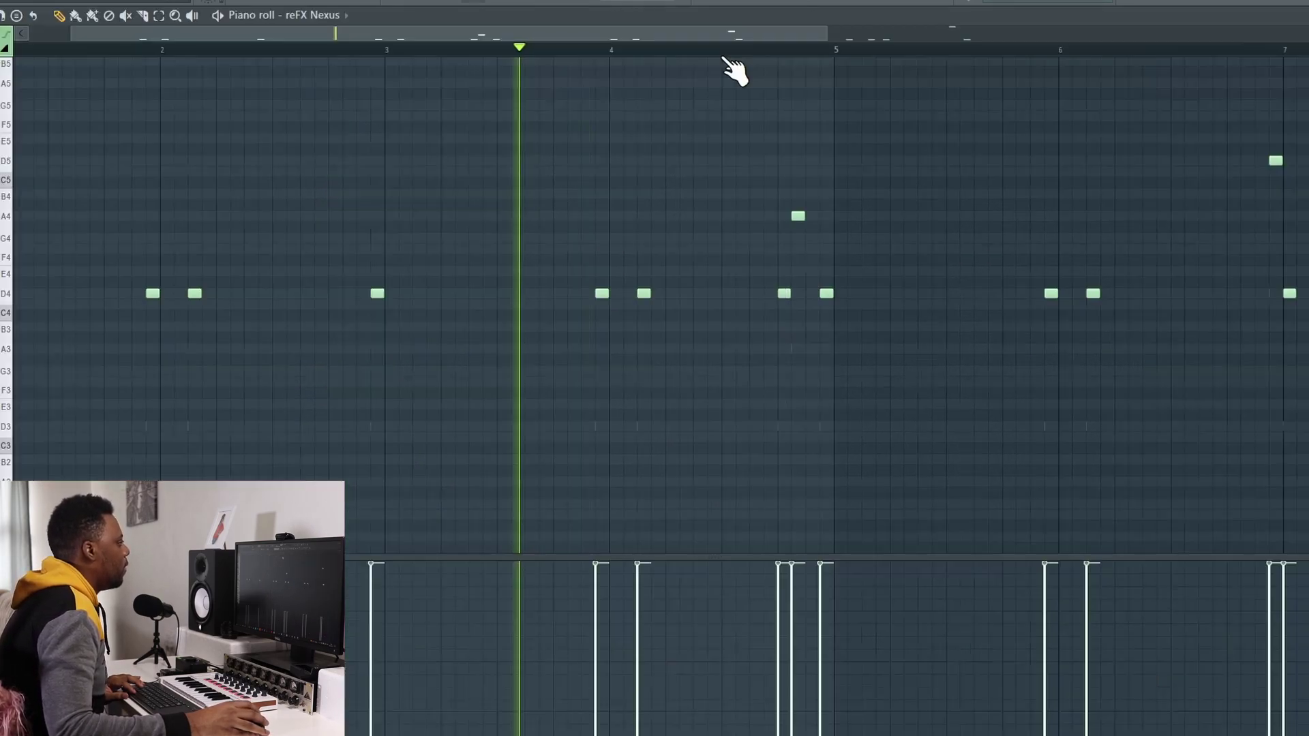
scroll(749, 55, "down", 2)
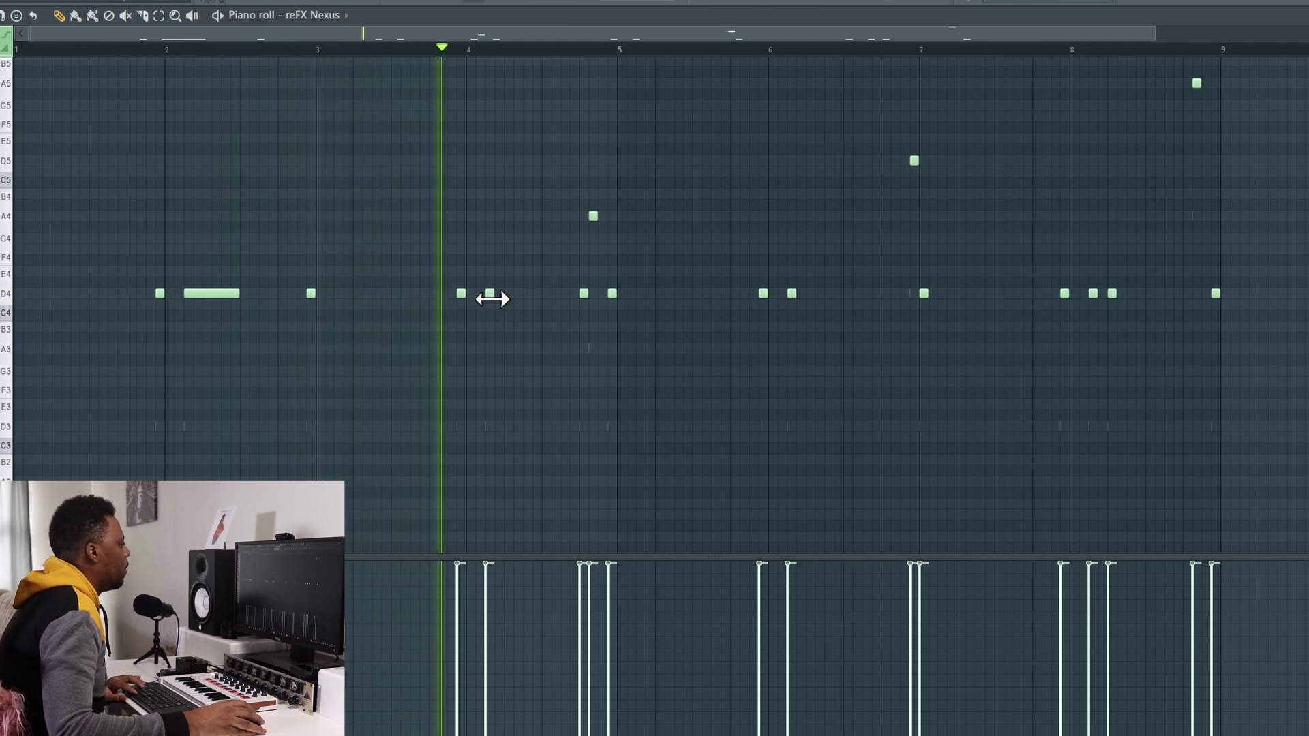
left_click_drag(492, 295, 549, 295)
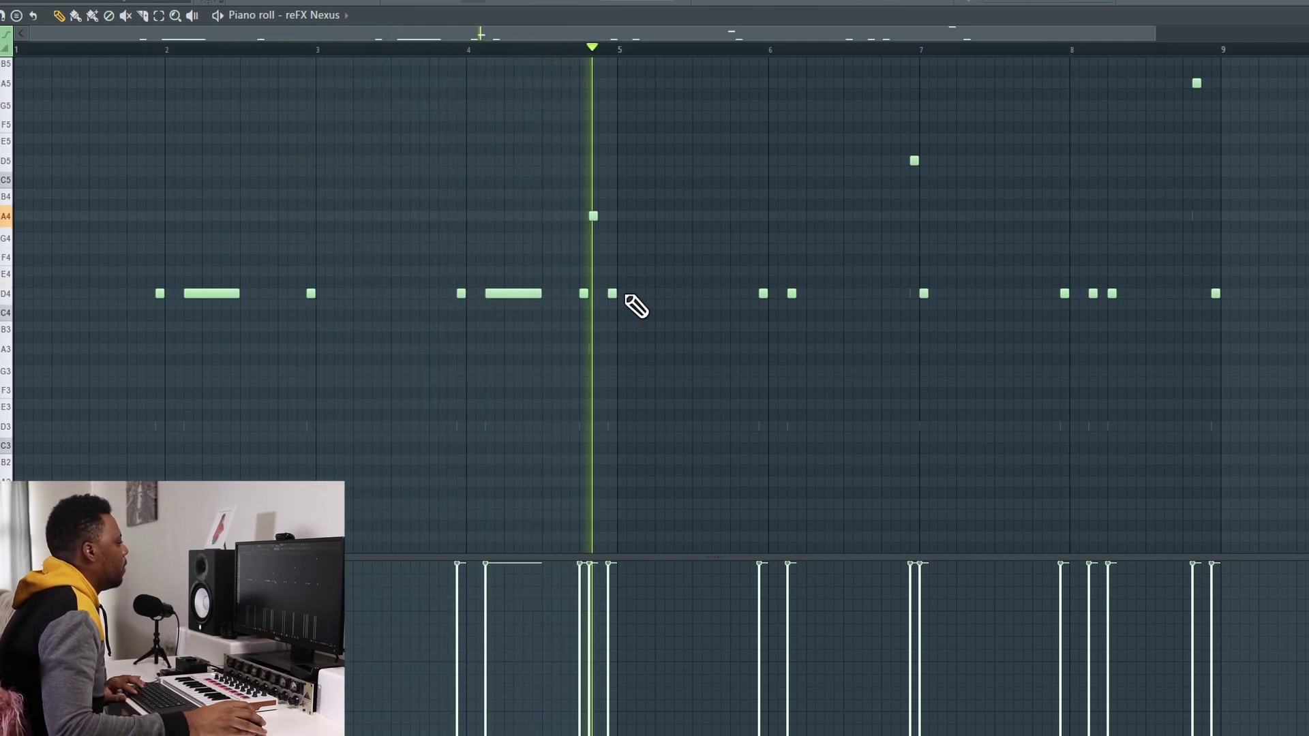
right_click(593, 216)
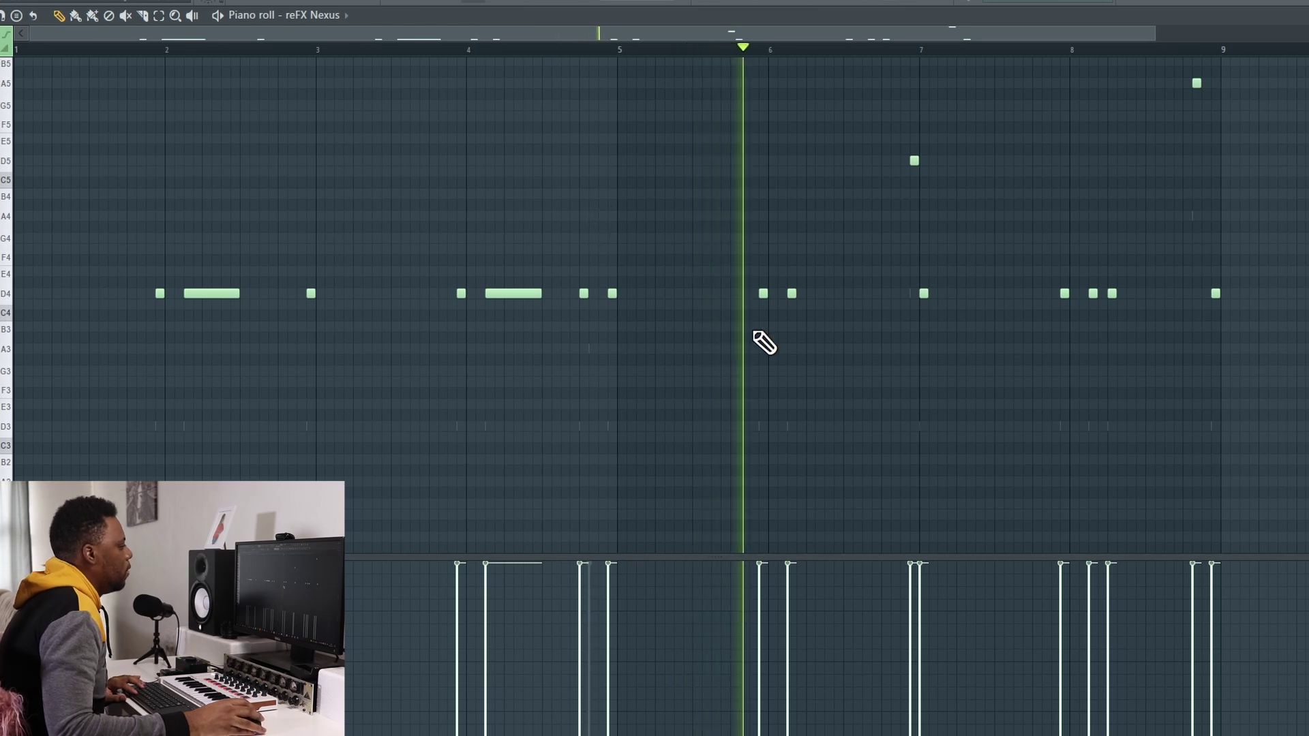
left_click_drag(928, 294, 955, 297)
right_click(915, 161)
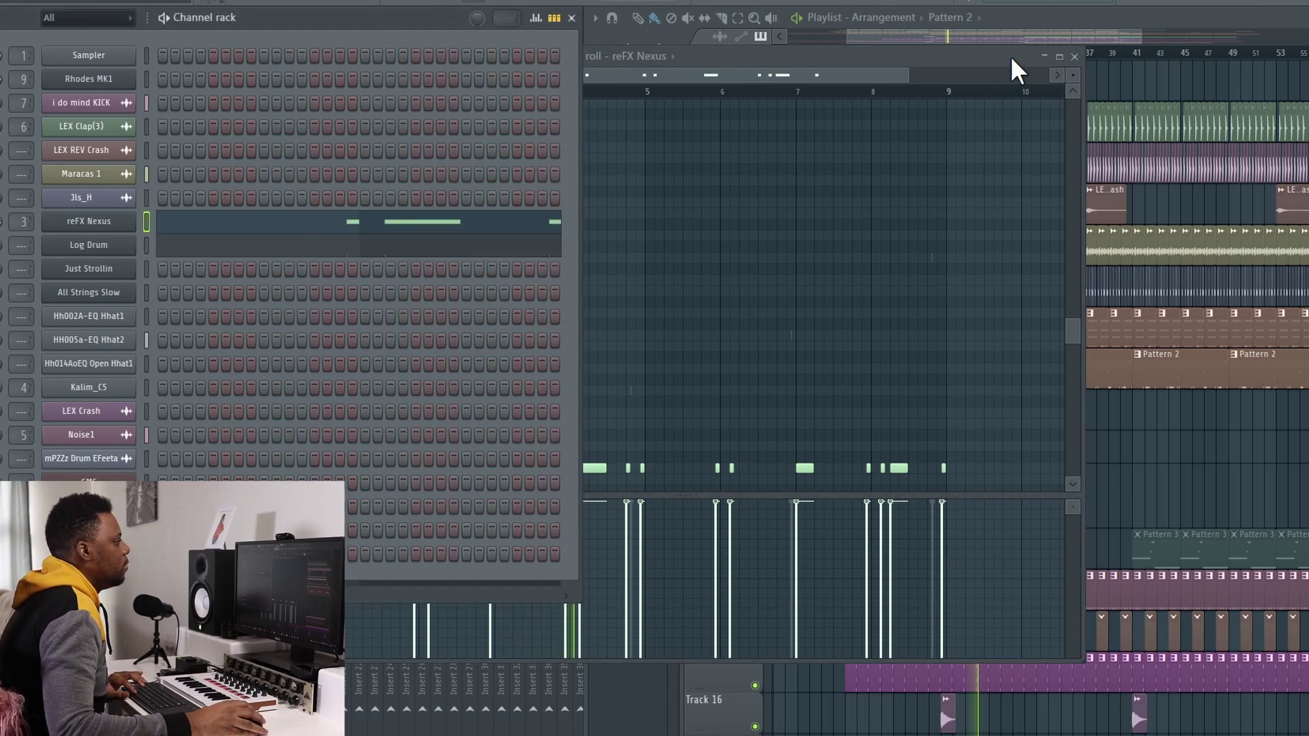
Return to the playlist, unmute Track 12 with the Pattern 3 clips and play the arrangement from about bar 41
key("F7")
scroll(985, 62, "down", 3)
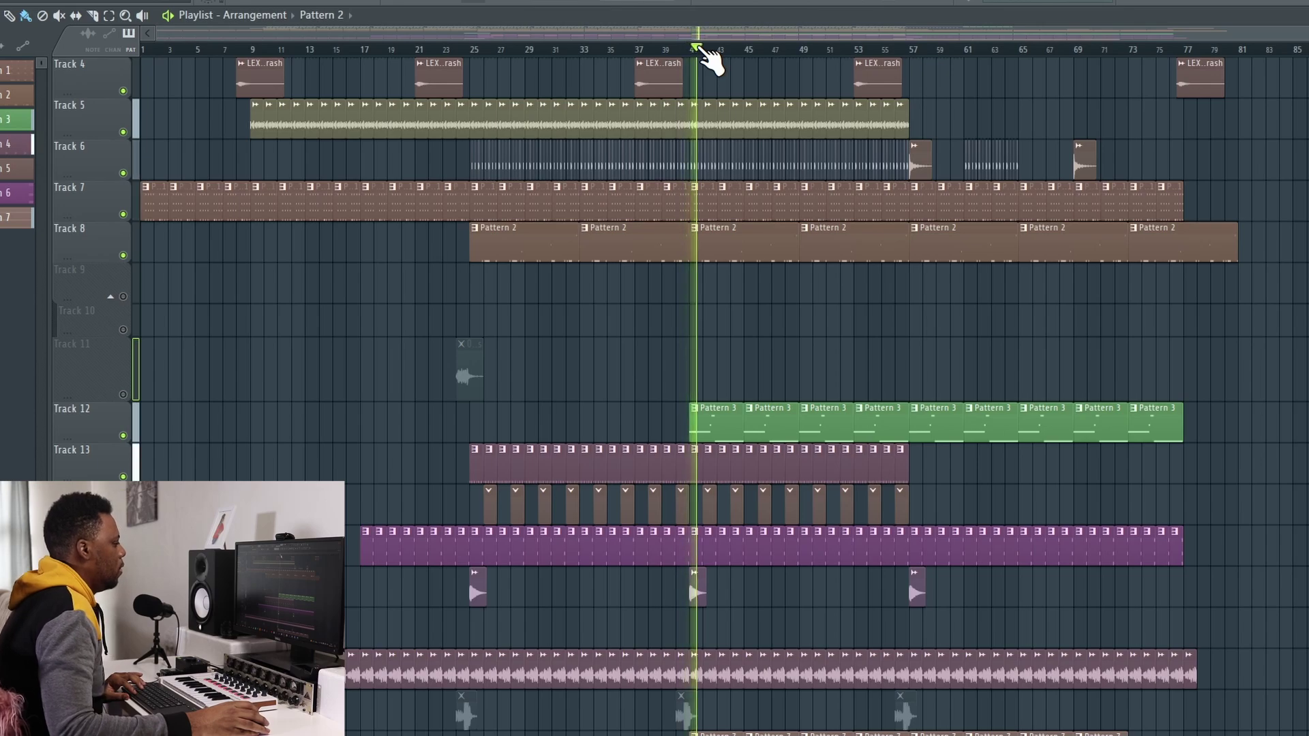
scroll(709, 60, "up", 2)
scroll(708, 55, "down", 2)
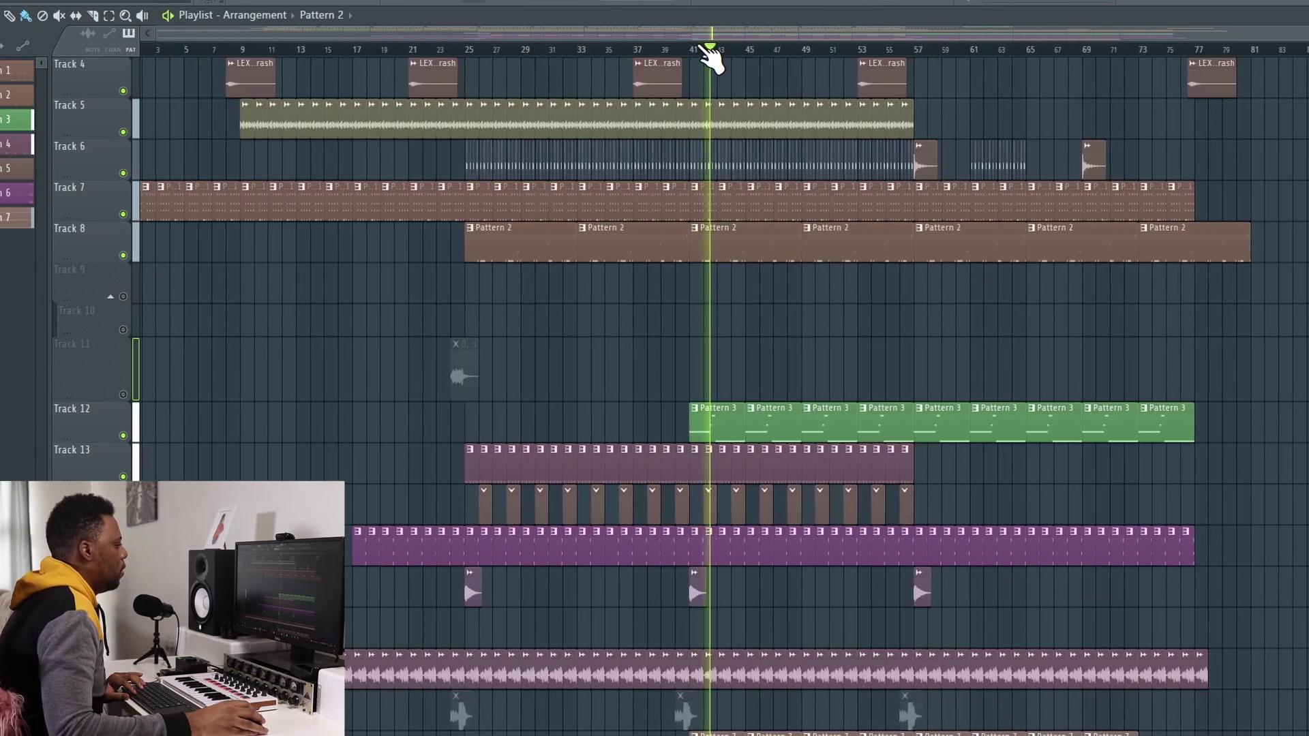
Open Pattern 3 from Track 12 to examine its GMS notes, and return to the playlist
double_click(724, 423)
left_click(229, 198)
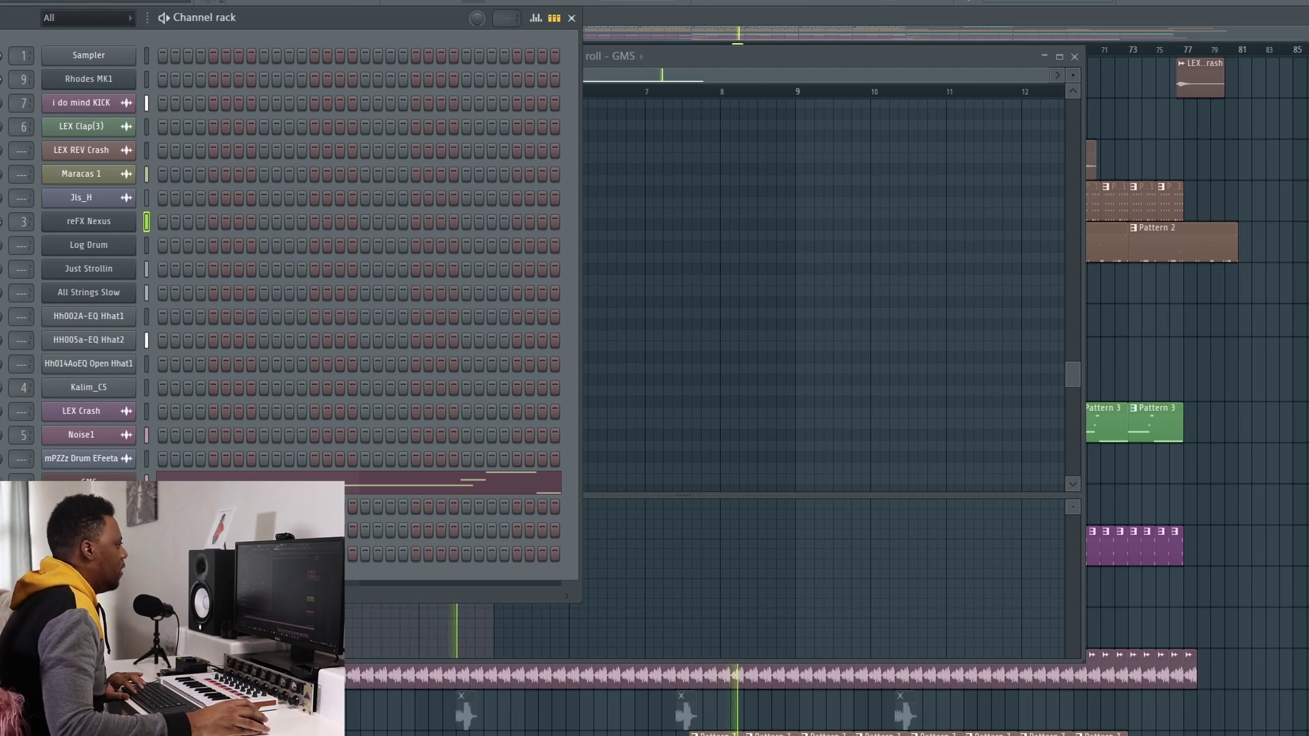
left_click(1084, 24)
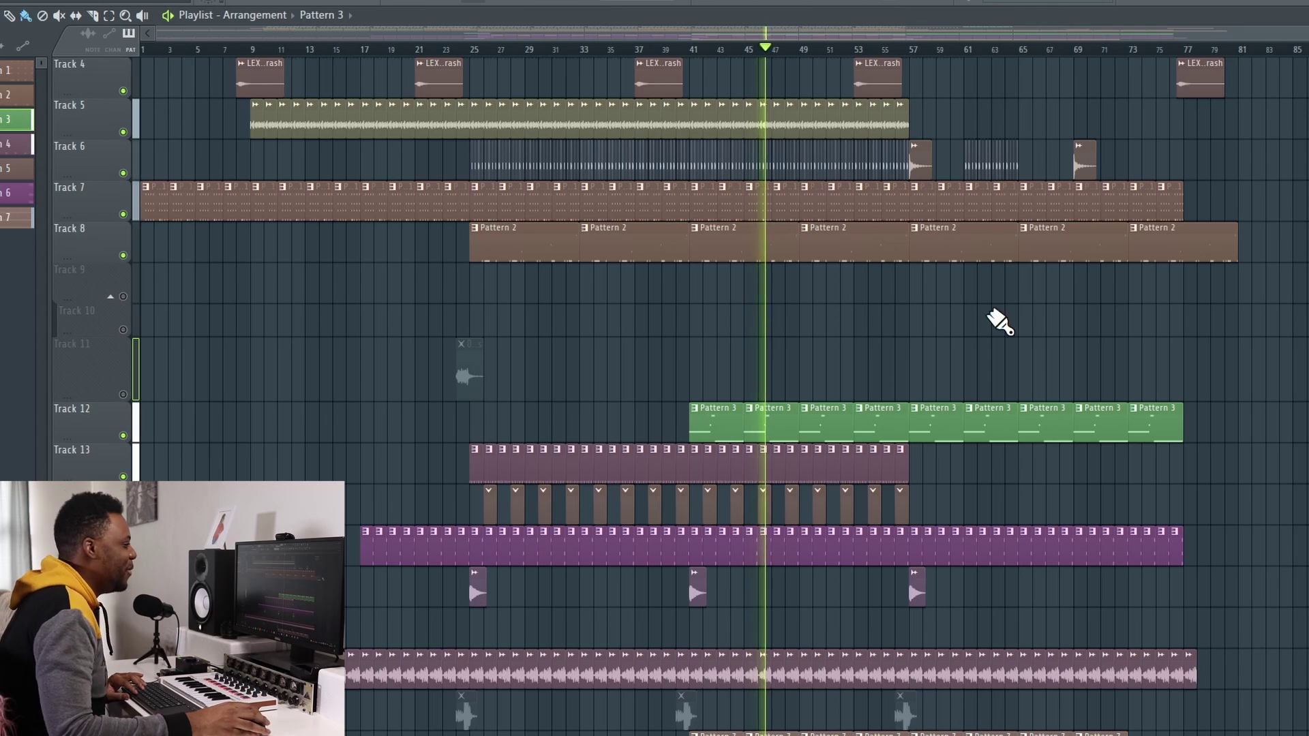
Close the FLEX window of the Just Strollin channel to show the full arrangement
scroll(682, 340, "down", 2)
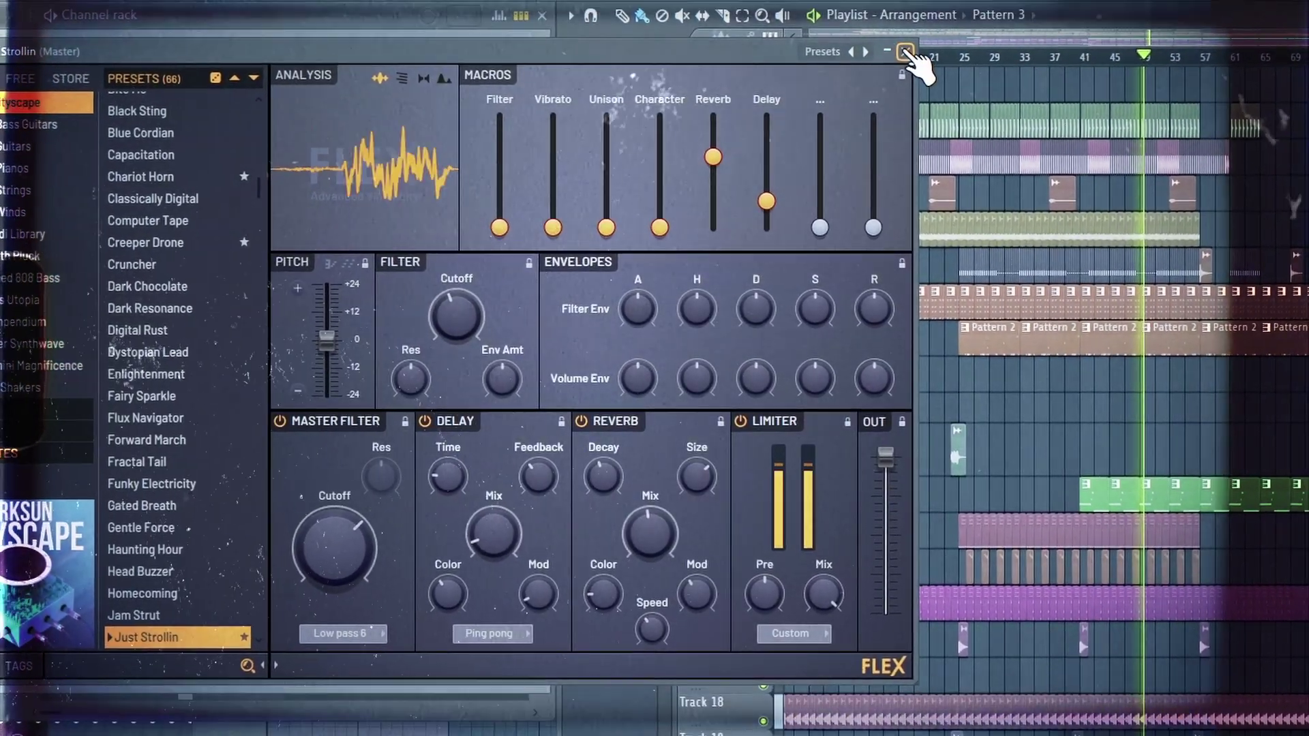
left_click(905, 52)
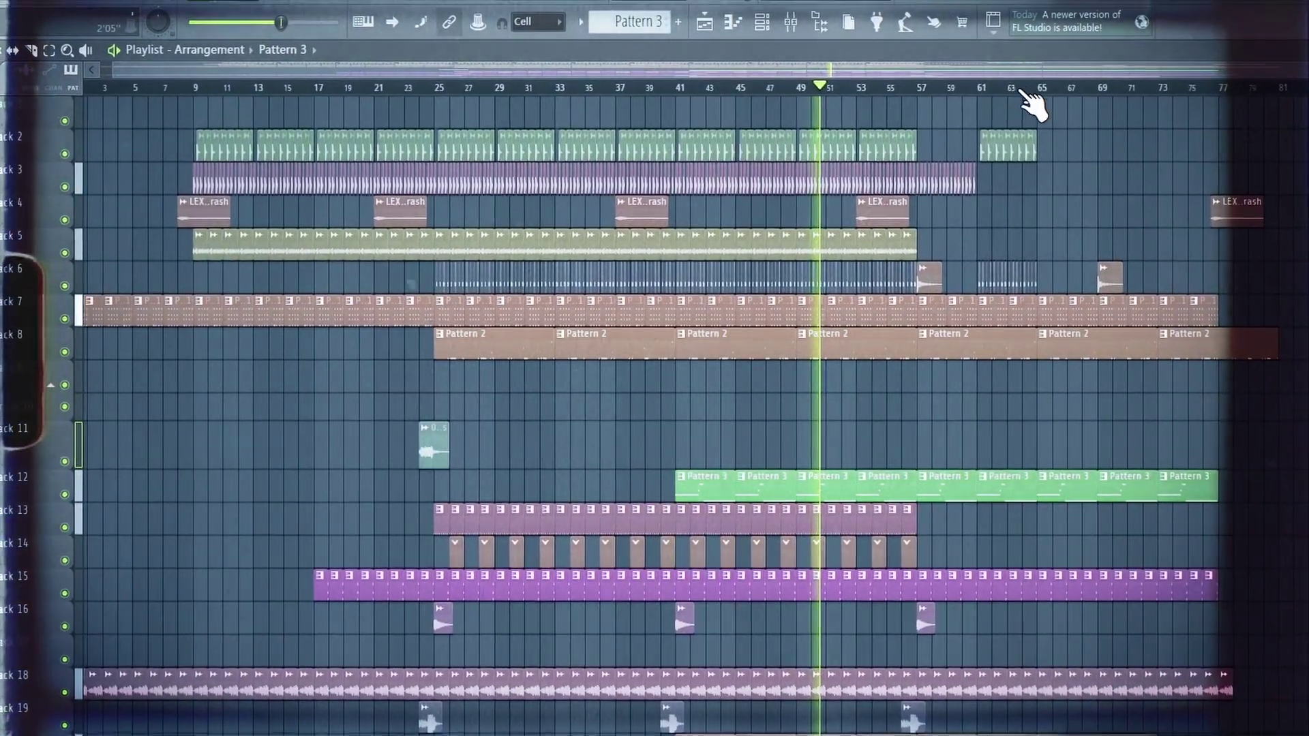